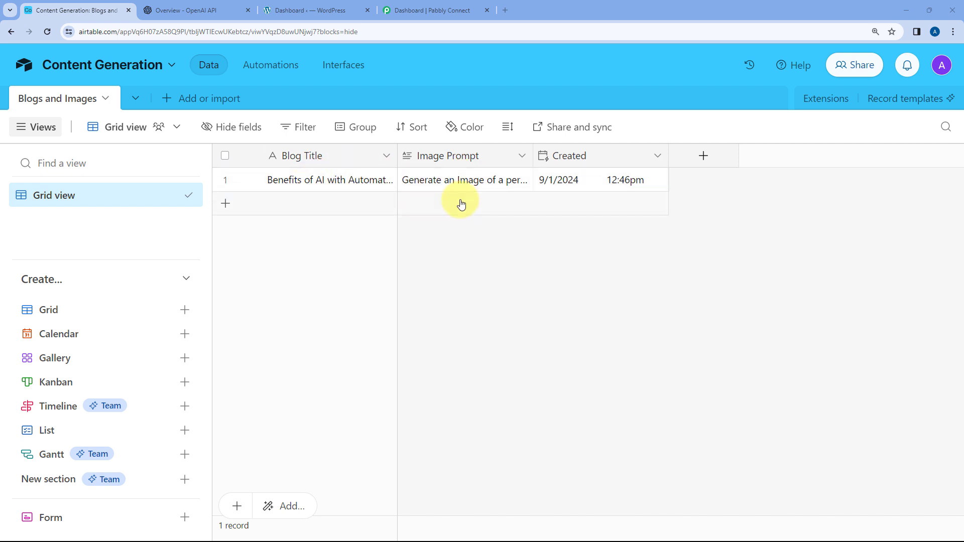
- Look over the OpenAI developer platform, the WordPress dashboard and the Airtable Blogs and Images table
left_click(222, 3)
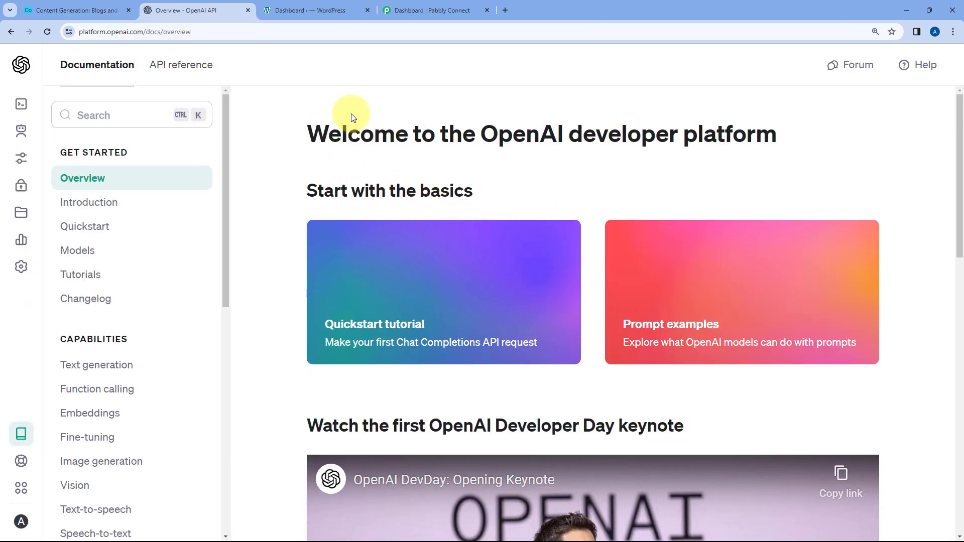
left_click(339, 10)
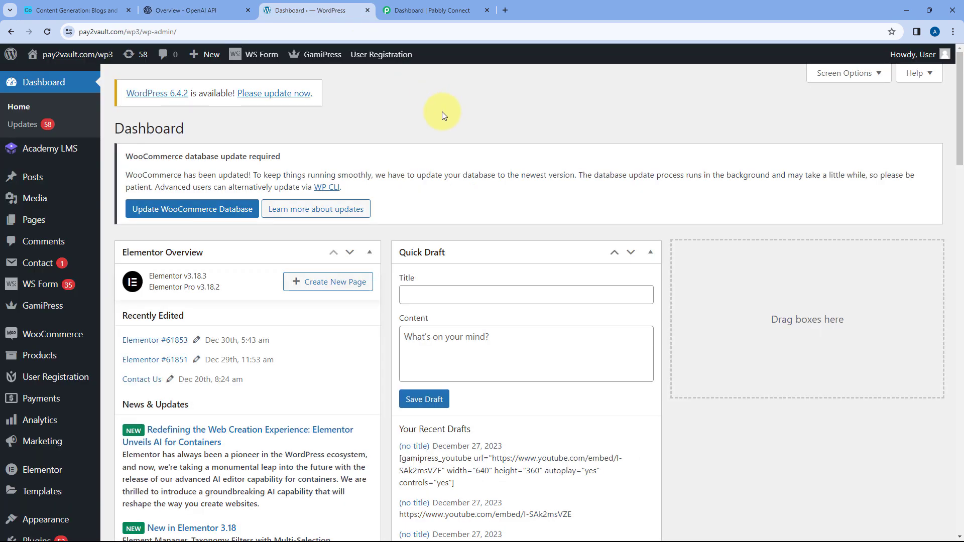
left_click(110, 5)
left_click(203, 9)
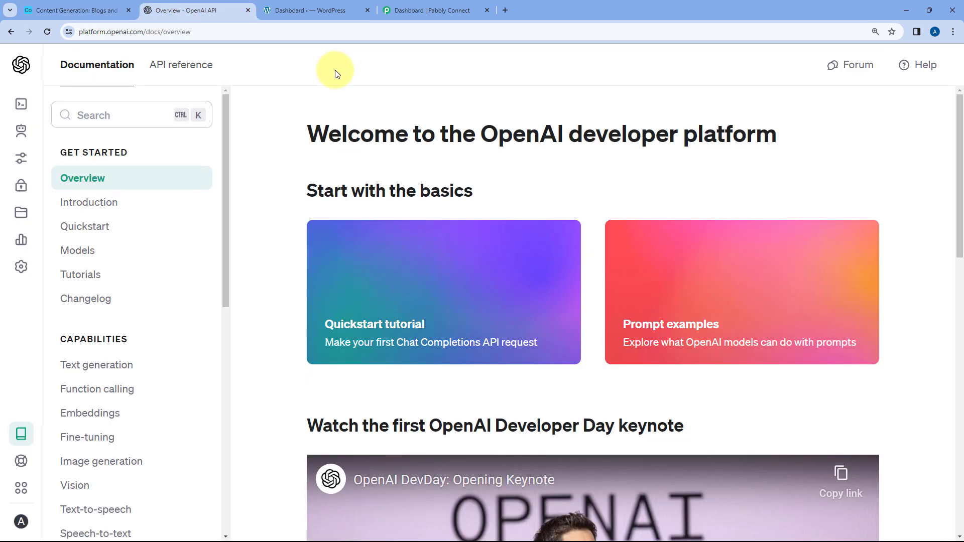
left_click(343, 19)
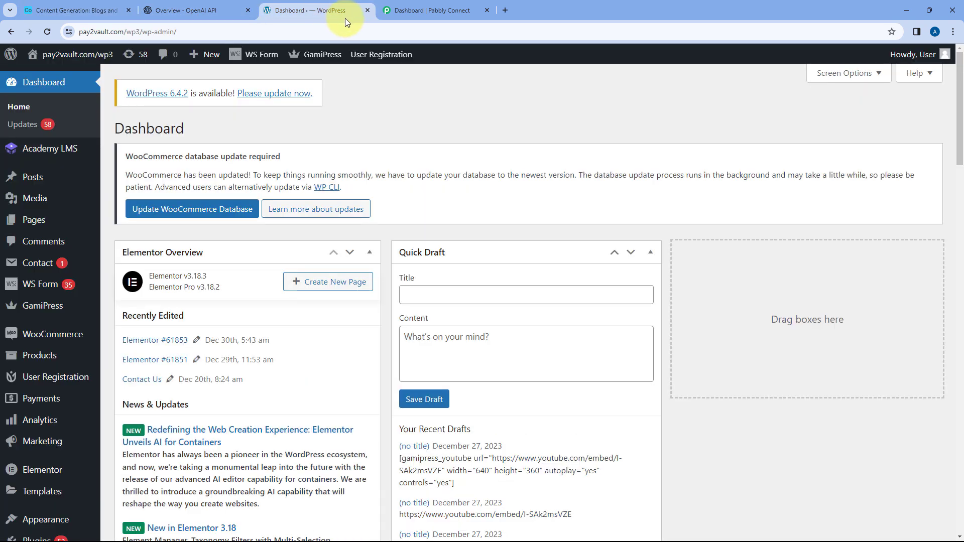
- Switch to Pabbly Connect and create a workflow named "Airtable to OpenAI to WordPress" in the Home folder
left_click(438, 12)
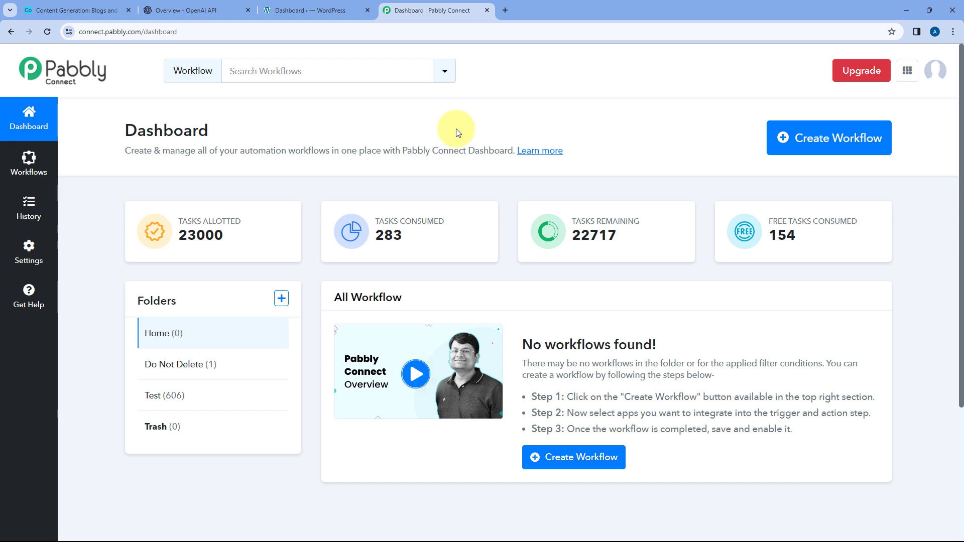
left_click(800, 137)
left_click(419, 260)
type("Airtable to OpenAI to WordPress")
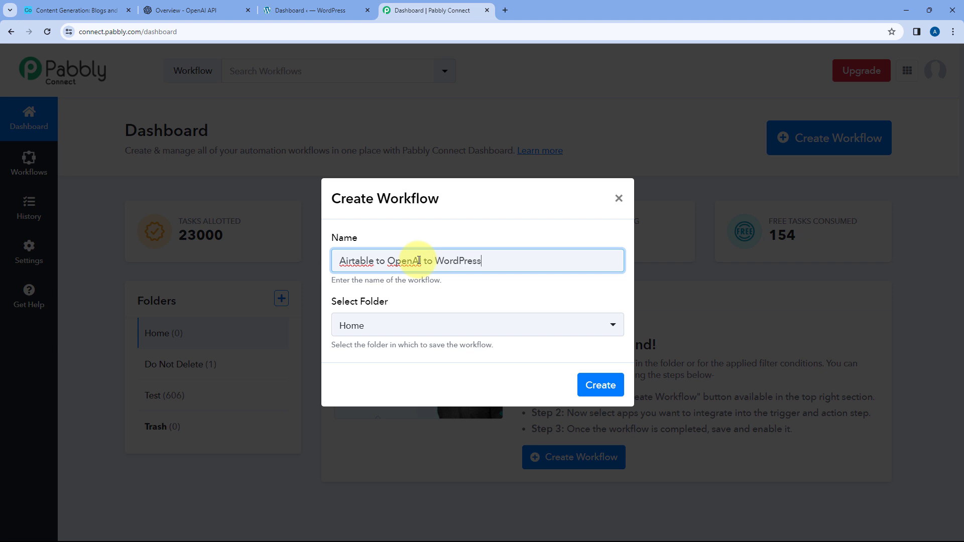
left_click(449, 325)
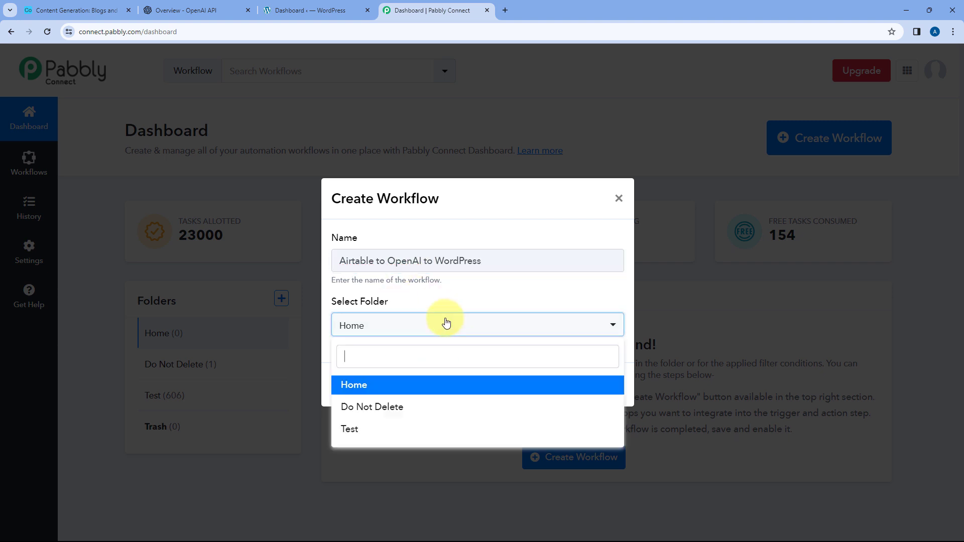
left_click(364, 390)
left_click(590, 386)
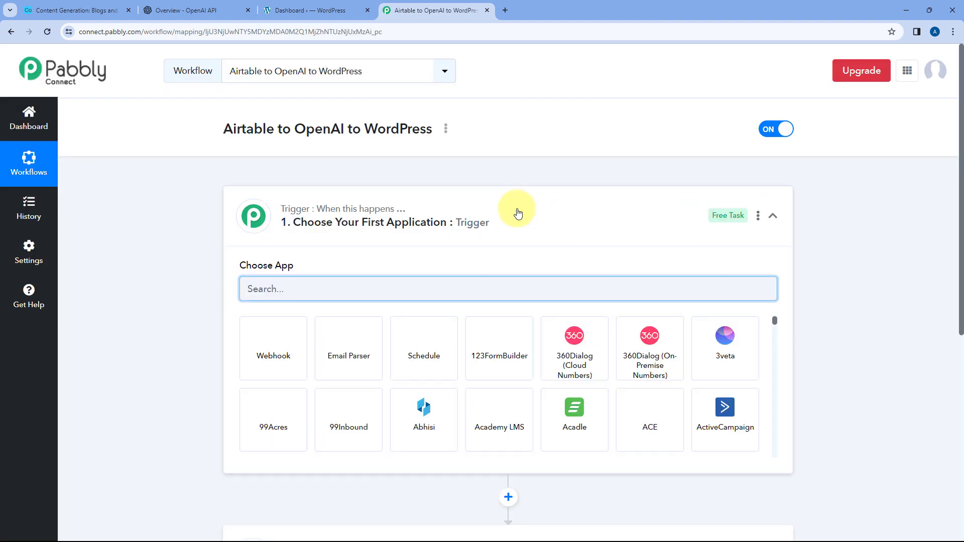
- Examine the new workflow's trigger and action steps, collapsing and reopening the trigger step
left_click(517, 208)
scroll(182, 228, "down", 1)
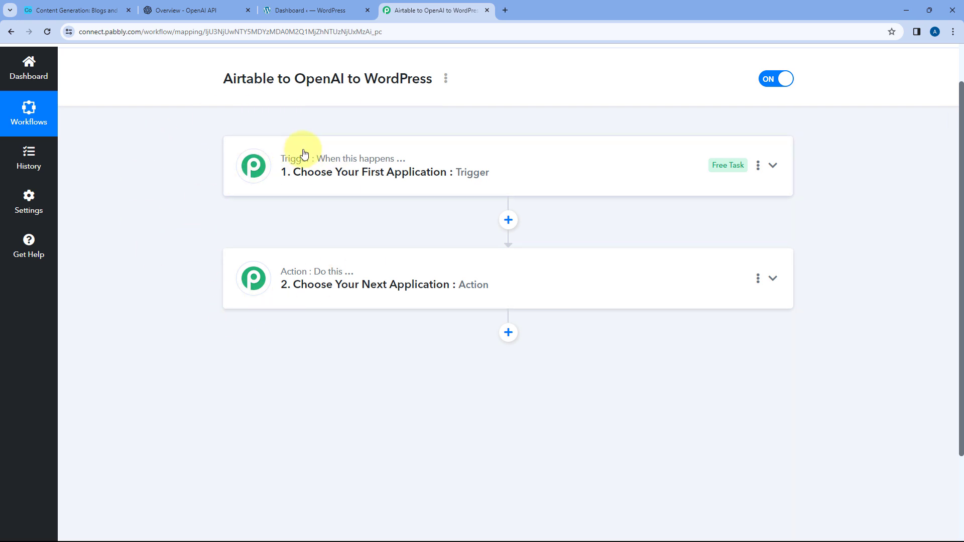
mouse_move(282, 166)
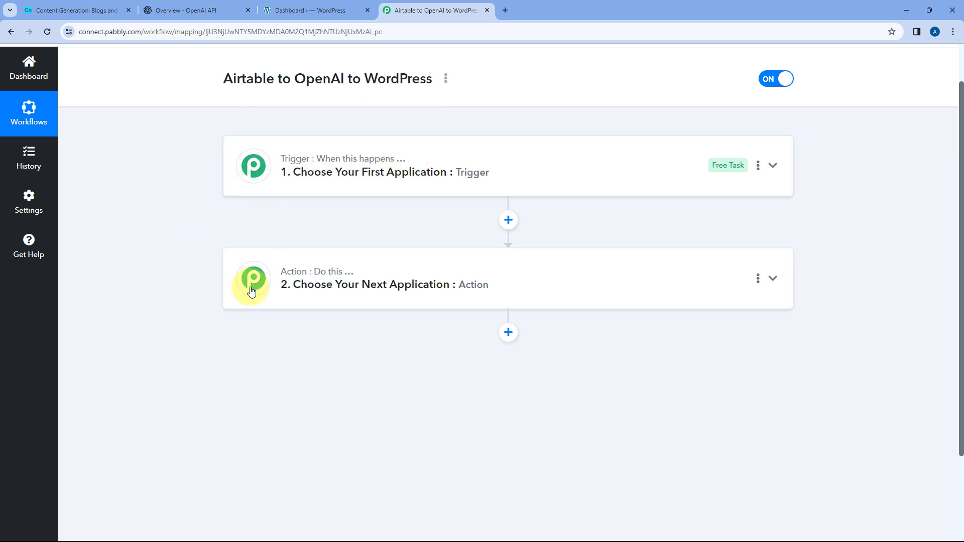
mouse_move(349, 277)
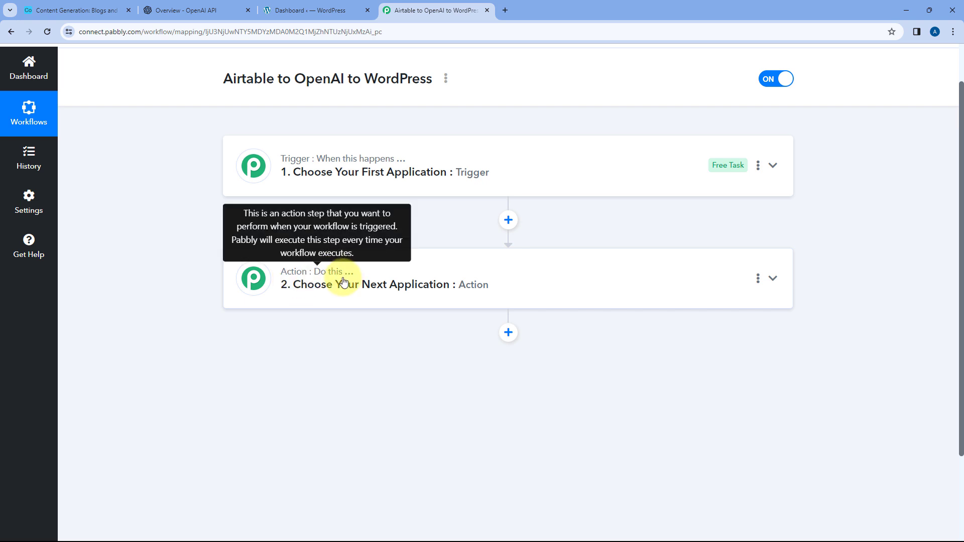
left_click(467, 168)
scroll(191, 245, "up", 1)
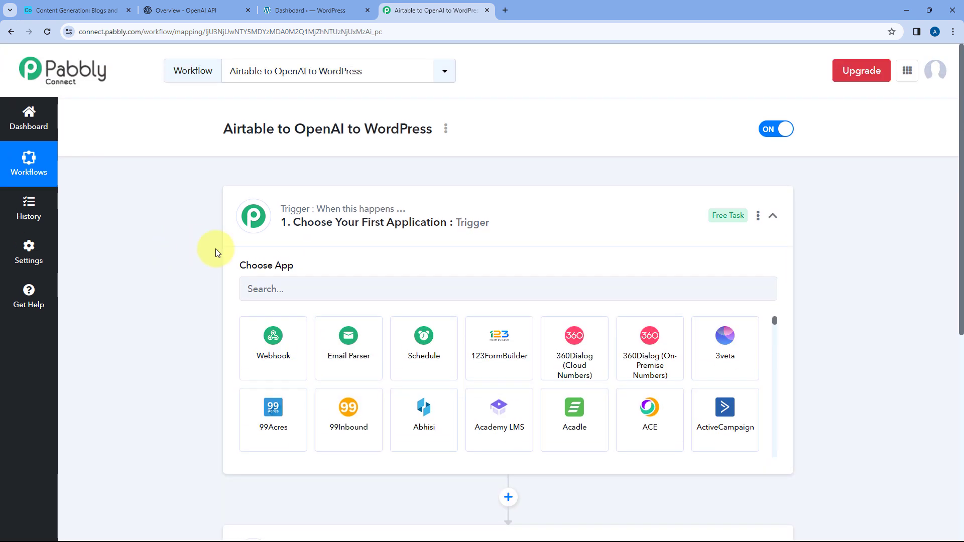
scroll(216, 249, "down", 2)
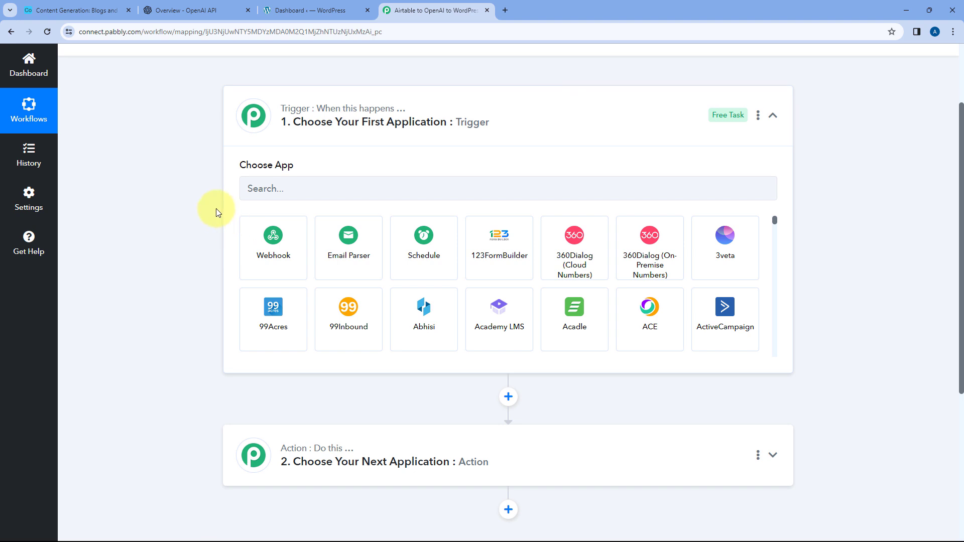
- Review the Airtable table, OpenAI platform and WordPress dashboard alongside the workflow's trigger and action steps
left_click(97, 10)
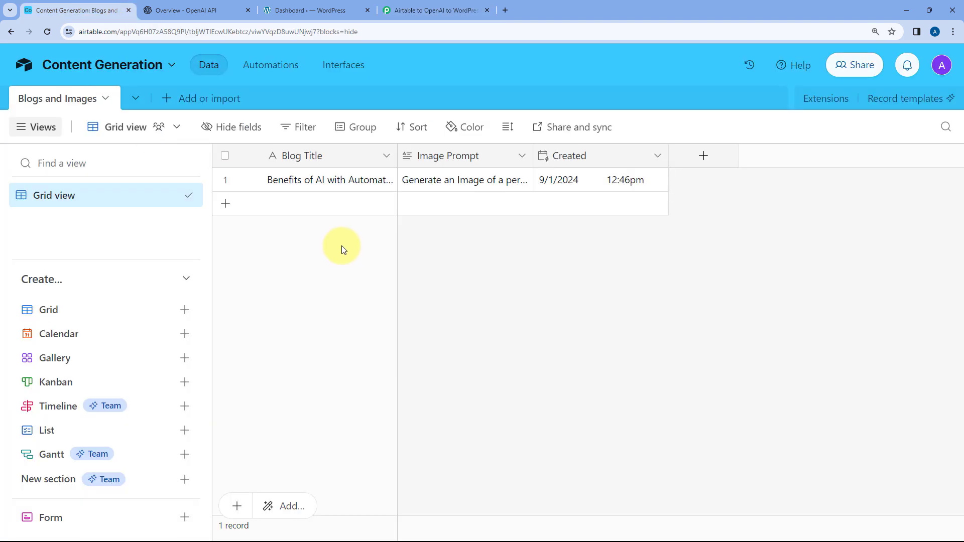
left_click(420, 15)
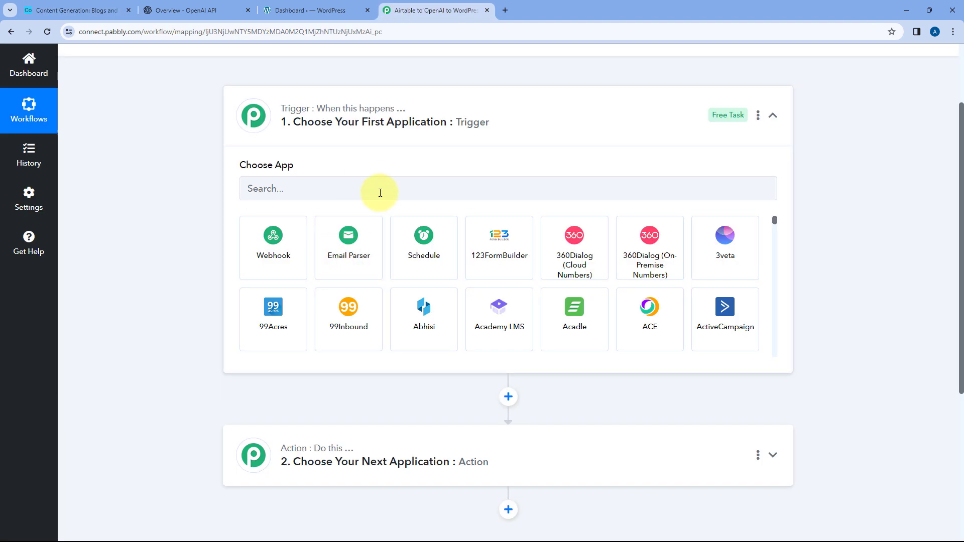
left_click(97, 10)
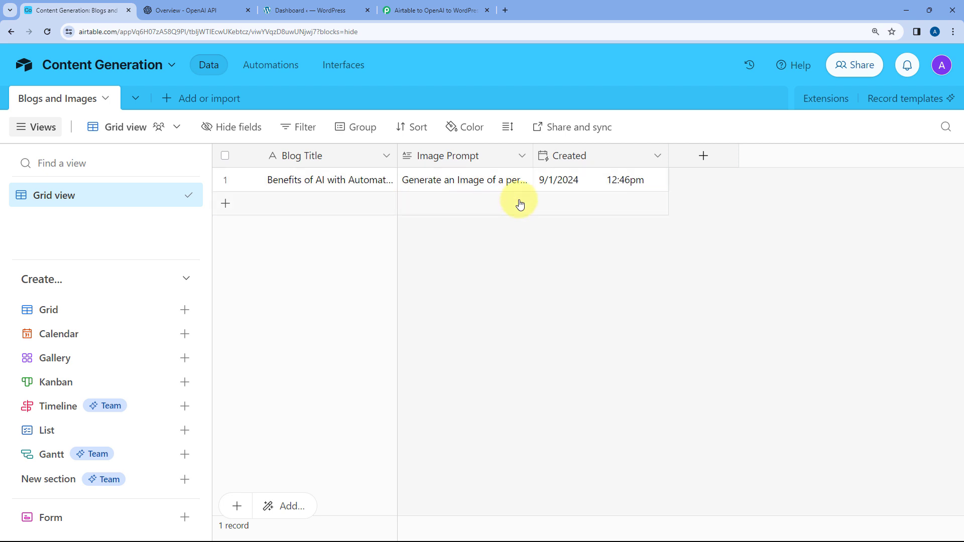
left_click(435, 10)
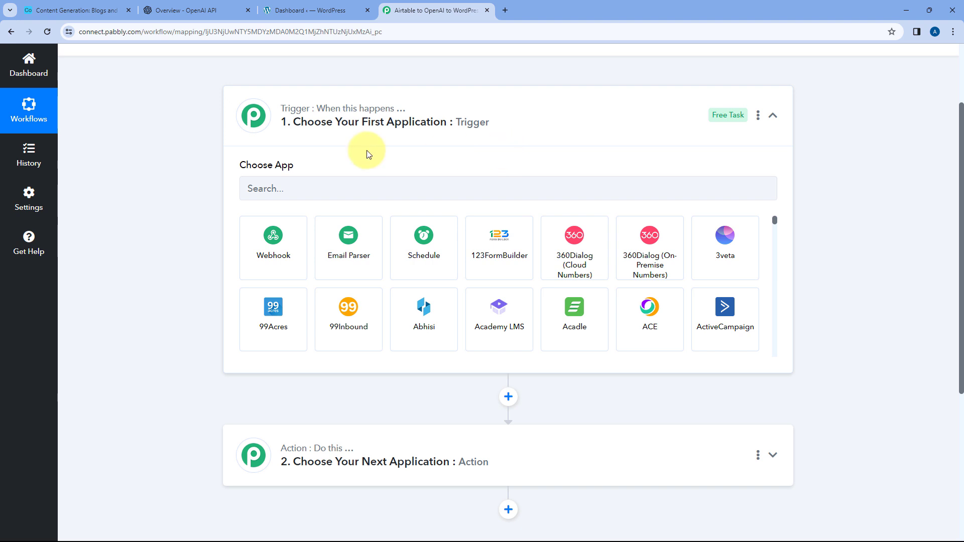
scroll(206, 195, "down", 2)
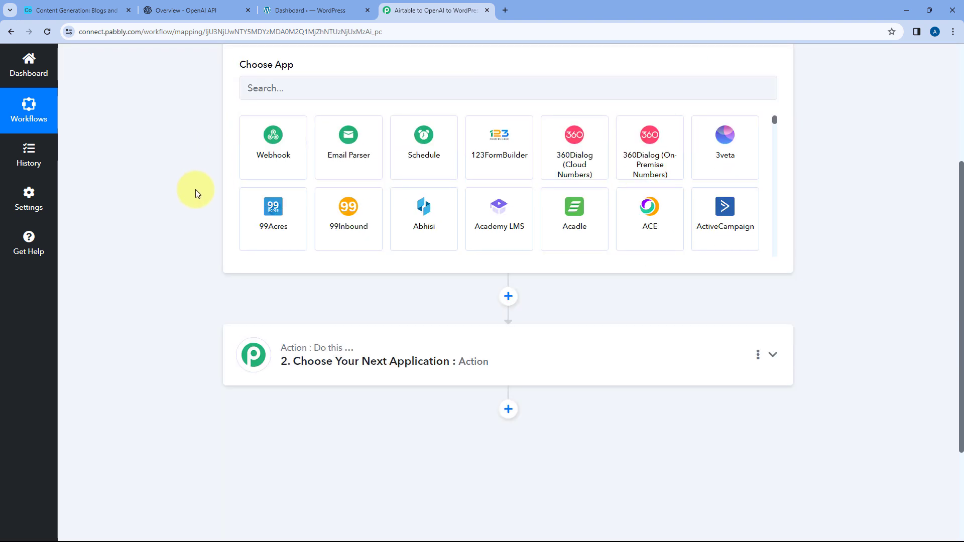
left_click(99, 20)
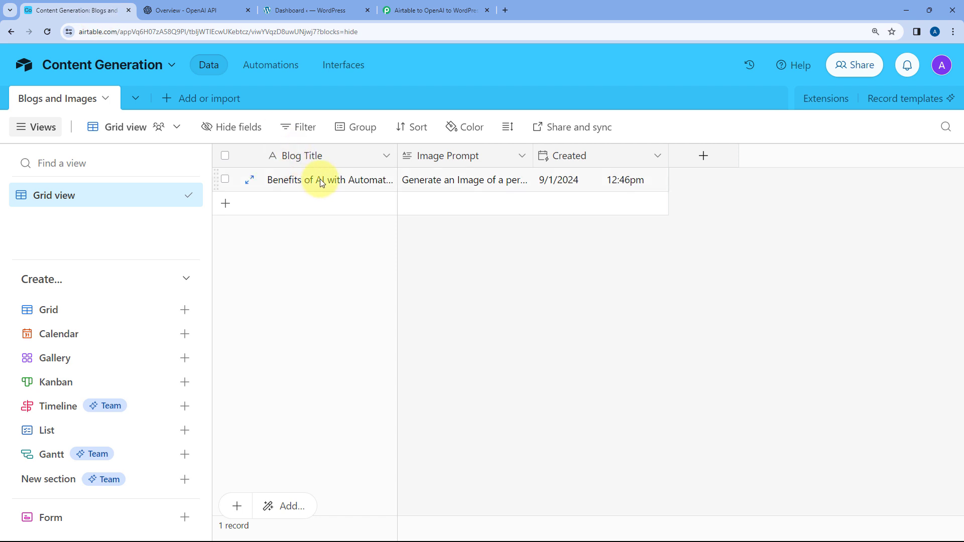
left_click(229, 10)
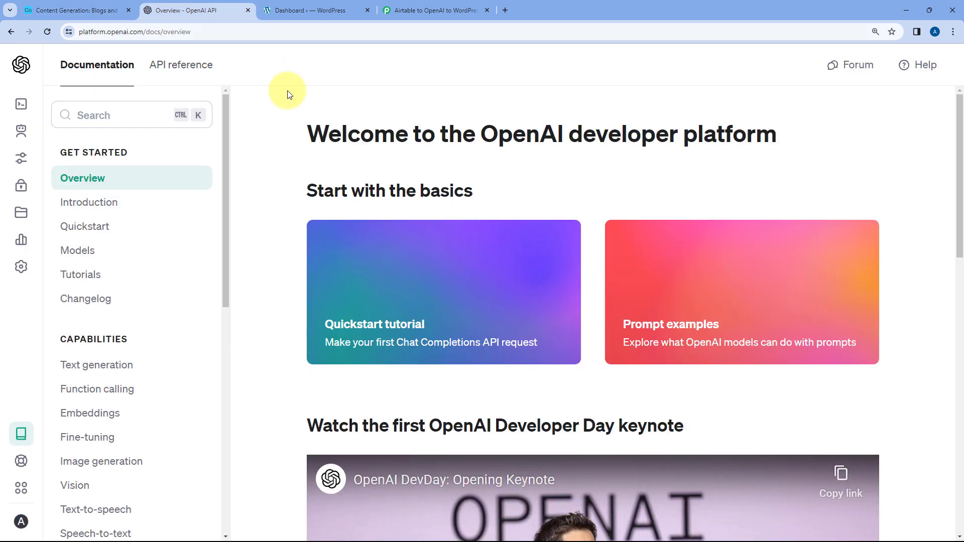
left_click(436, 9)
scroll(221, 286, "down", 1)
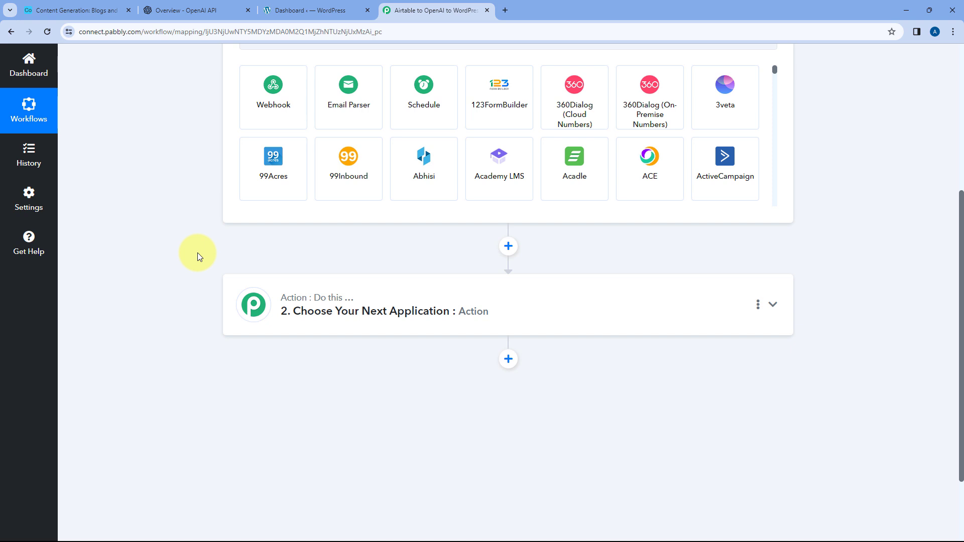
scroll(198, 252, "down", 2)
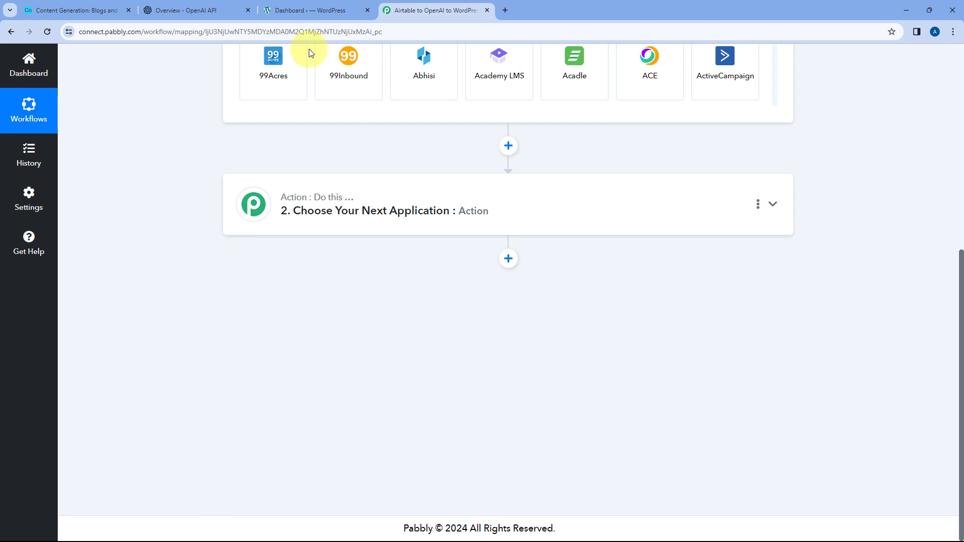
left_click(306, 10)
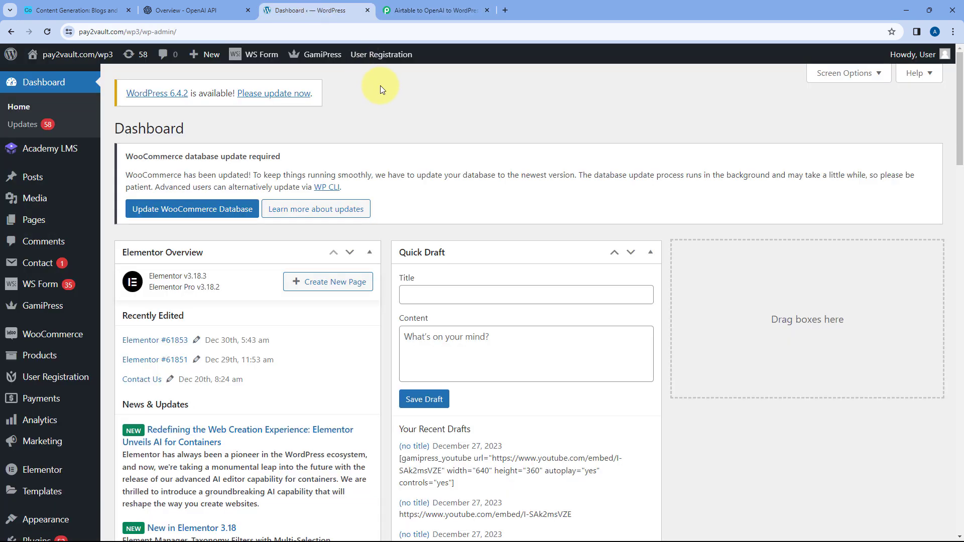
left_click(429, 9)
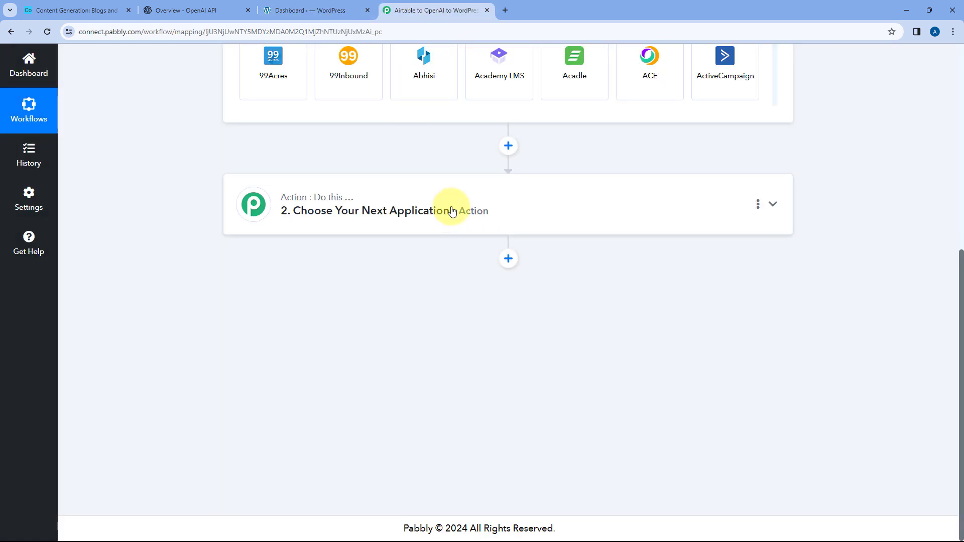
scroll(448, 189, "up", 6)
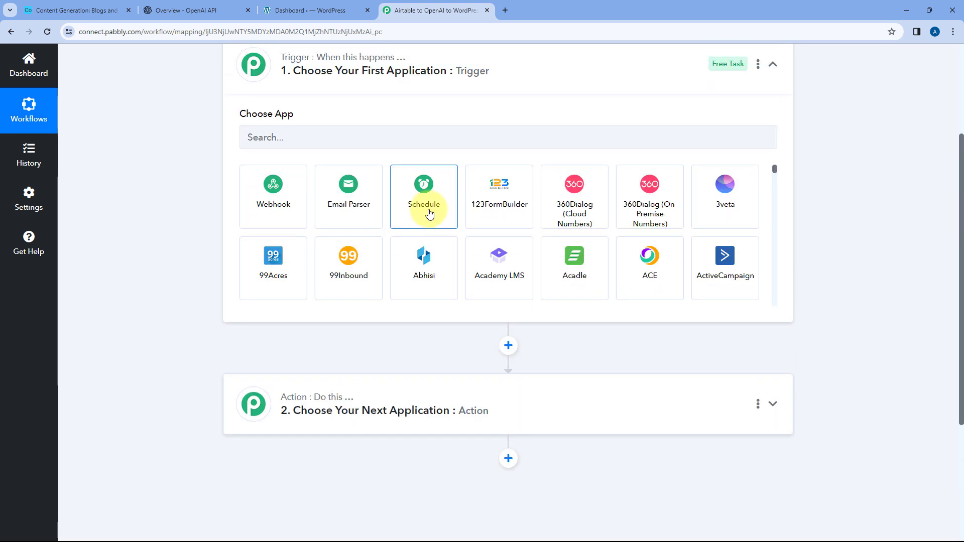
left_click(101, 4)
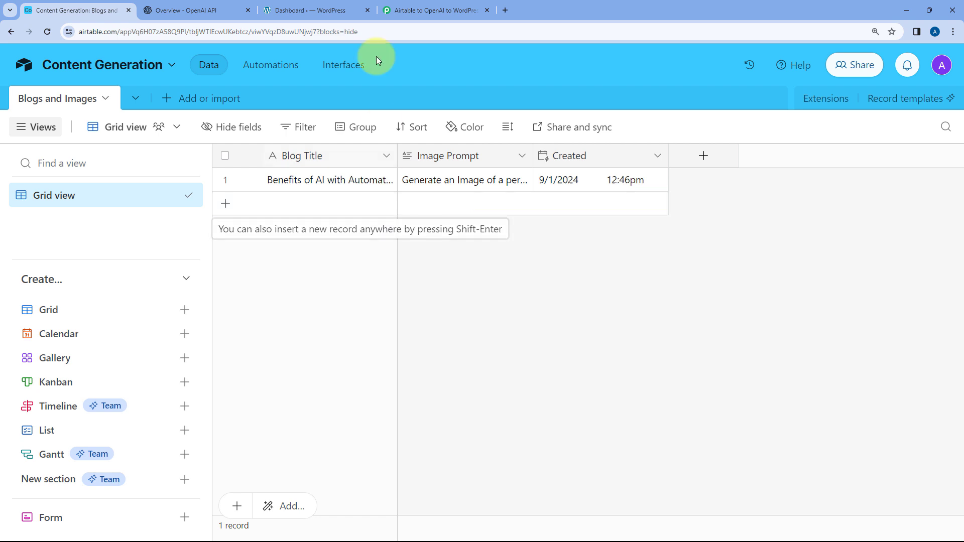
left_click(340, 6)
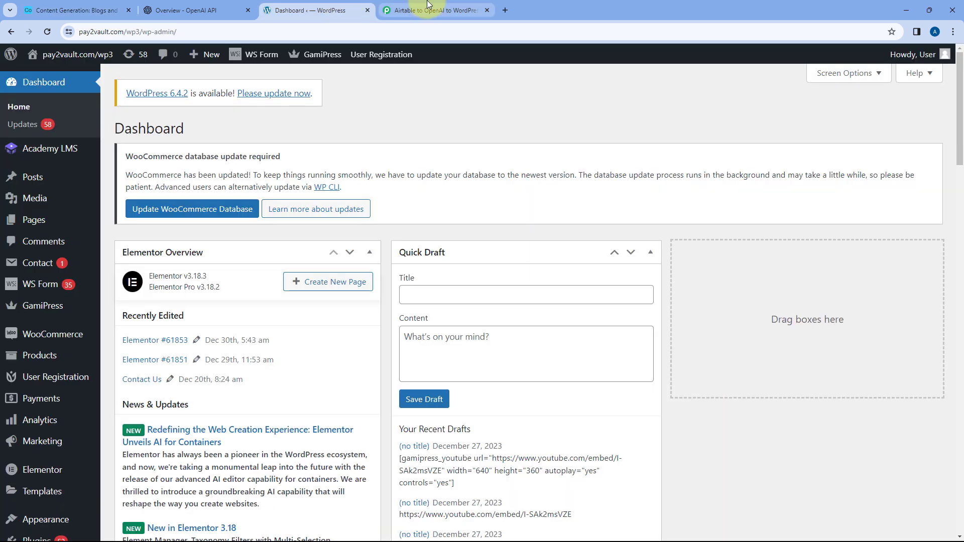
- Return to the Pabbly Connect workflow and set its trigger to Airtable with the New Record event
left_click(428, 7)
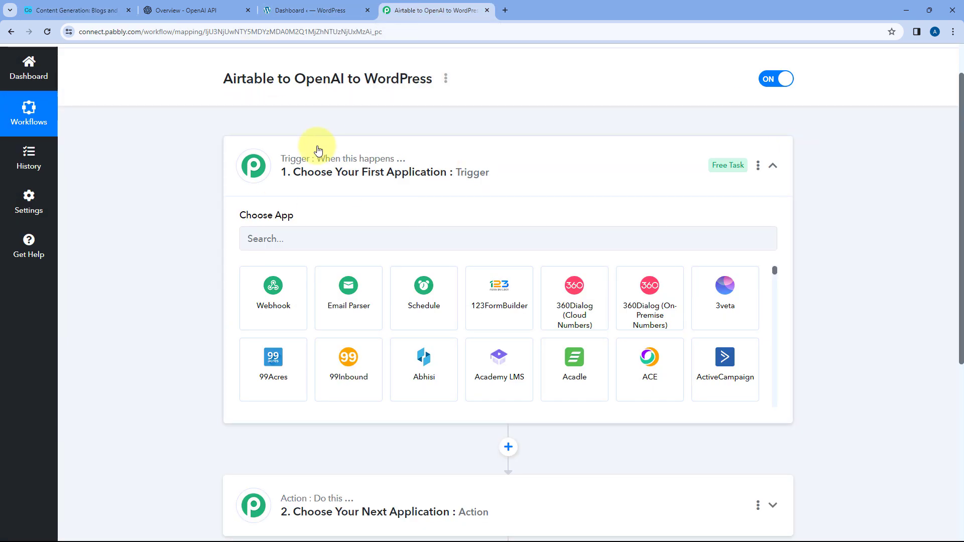
scroll(356, 175, "down", 1)
left_click(295, 187)
type("Air")
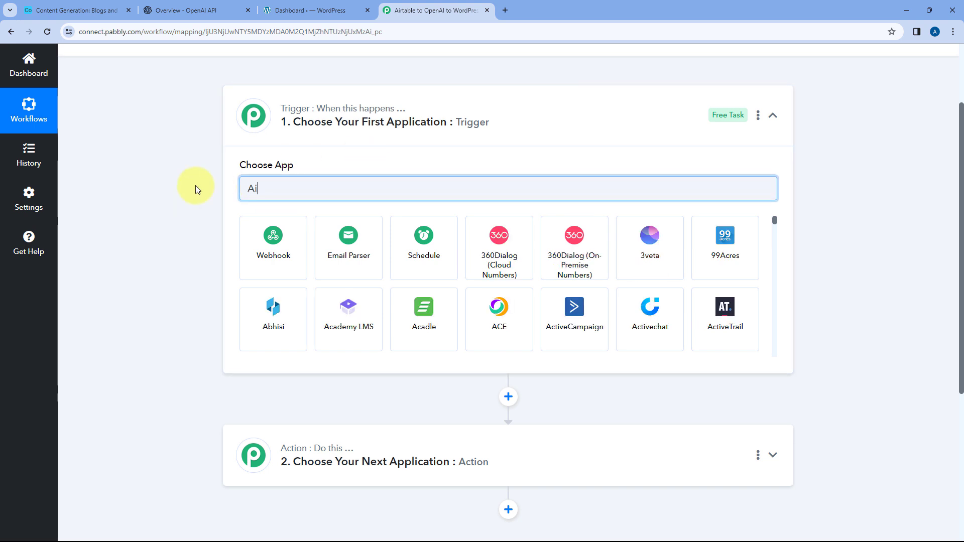
type("table")
left_click(279, 248)
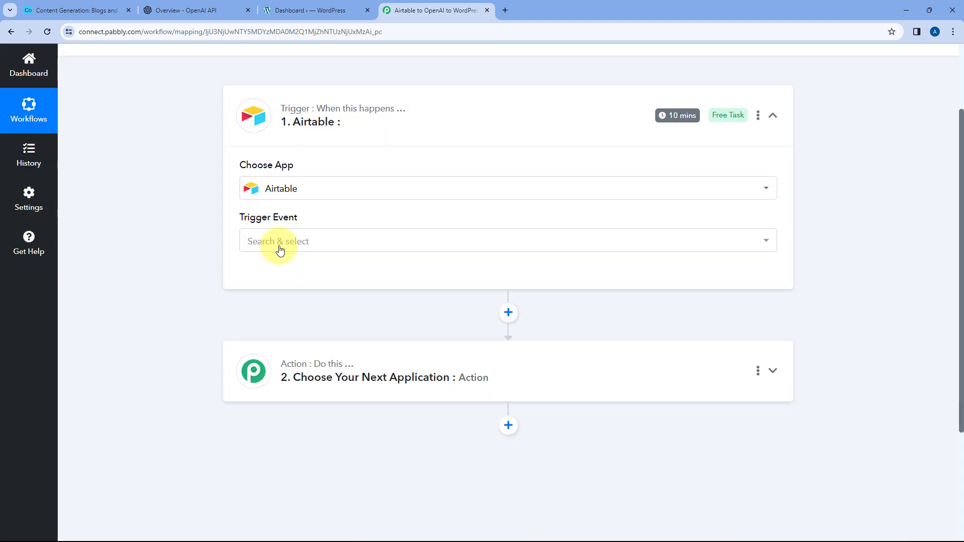
left_click(318, 242)
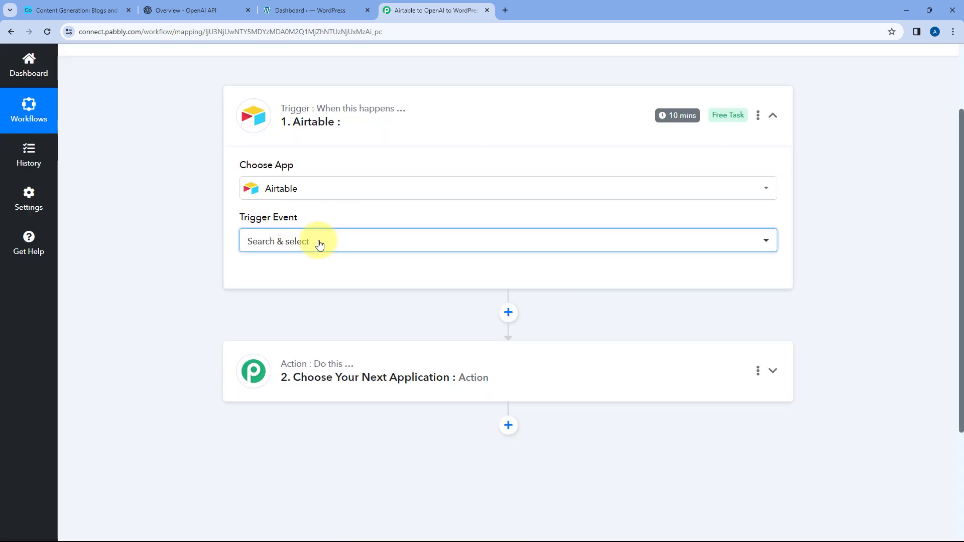
left_click(325, 252)
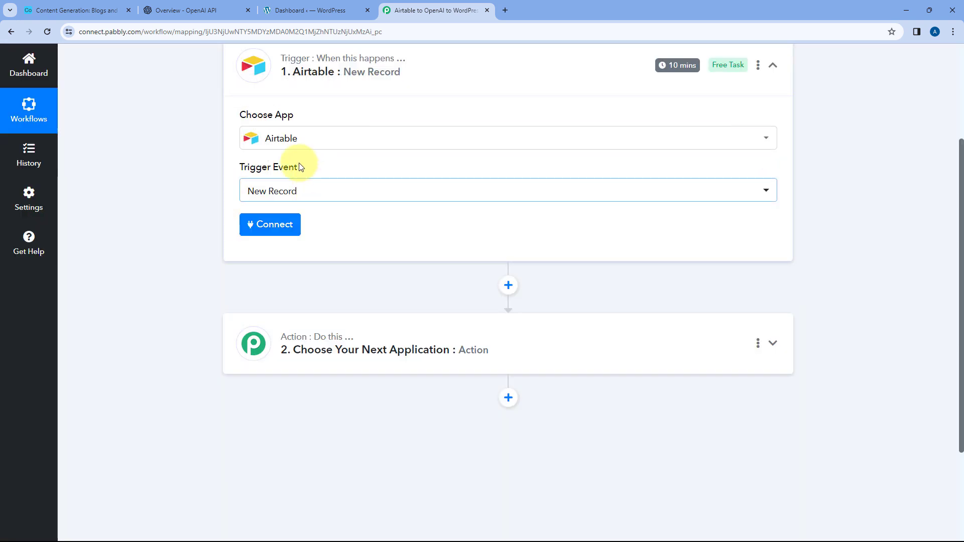
- Start adding a new Airtable connection for the trigger and examine the instructions for obtaining a personal access token
left_click(274, 224)
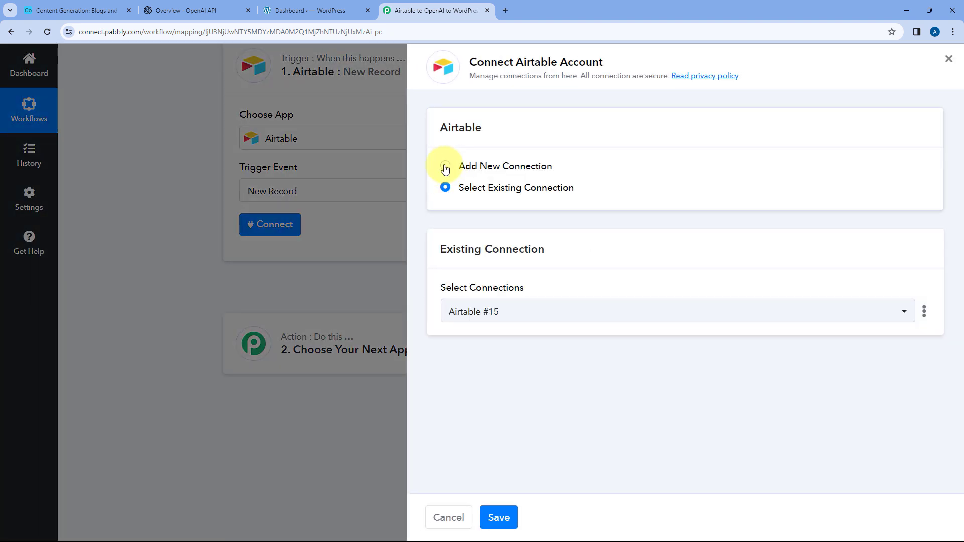
left_click(446, 166)
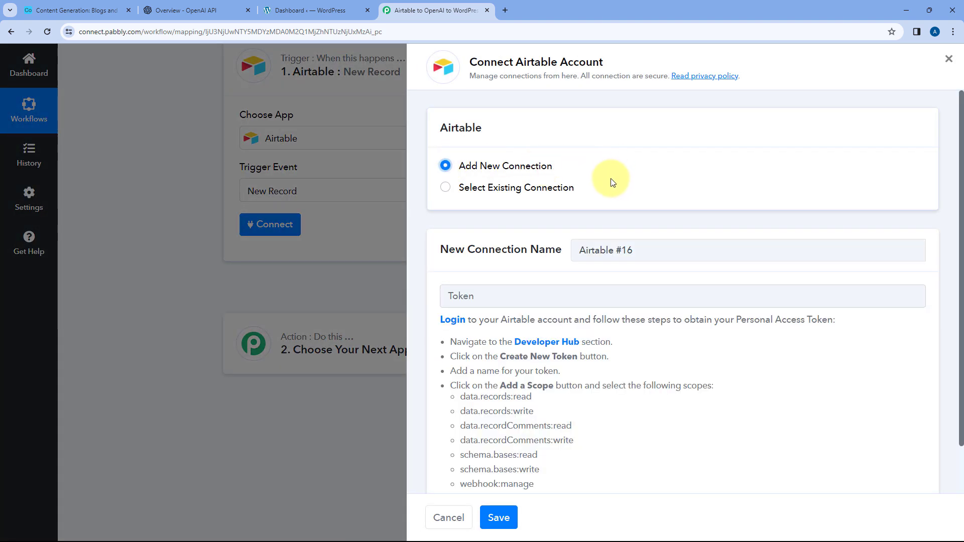
scroll(612, 166, "down", 1)
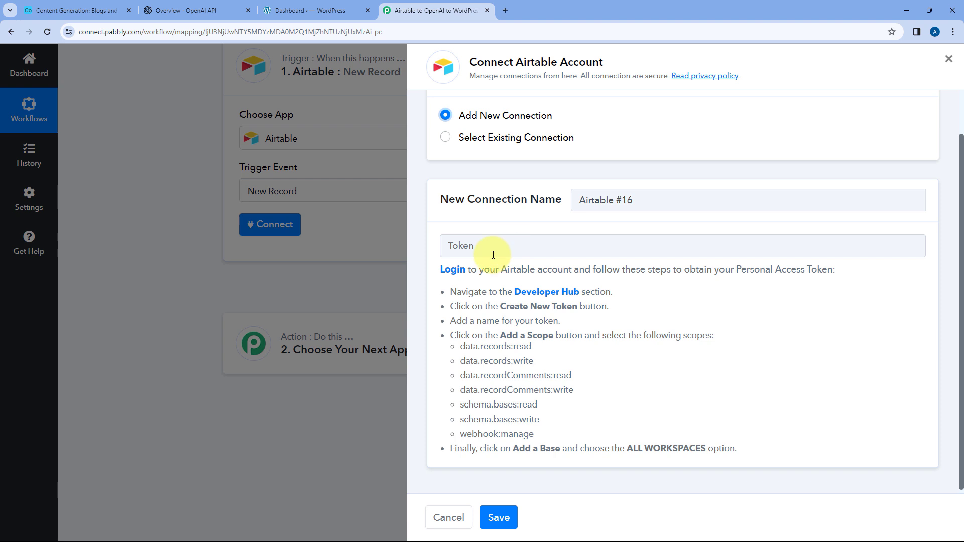
left_click_drag(436, 272, 753, 452)
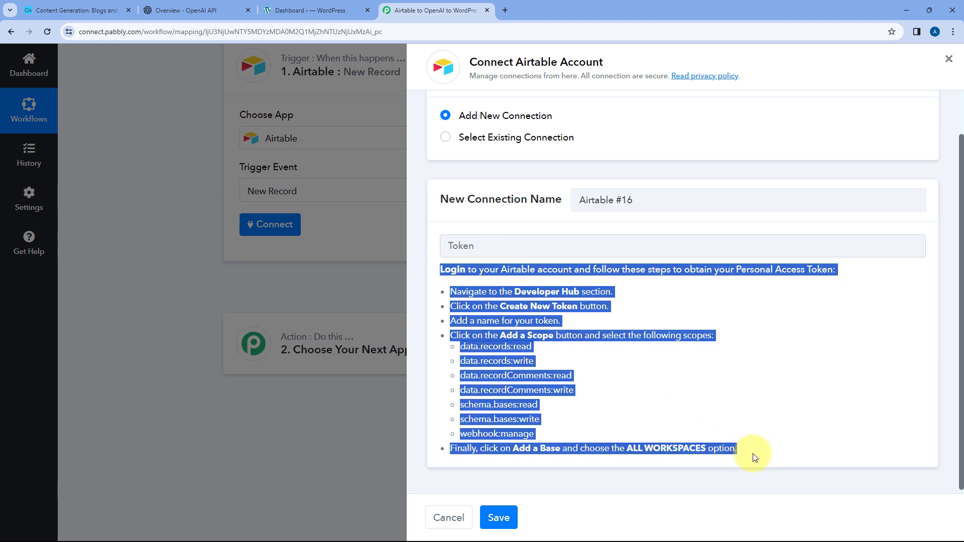
left_click(722, 410)
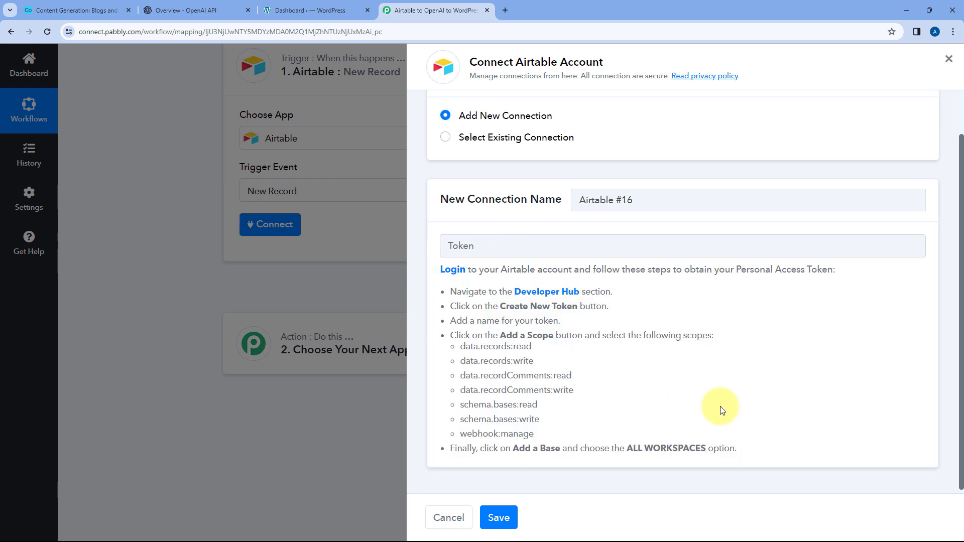
- Switch to Airtable and start a new personal access token named "Pabbly Connect" in the Developer hub
left_click(75, 10)
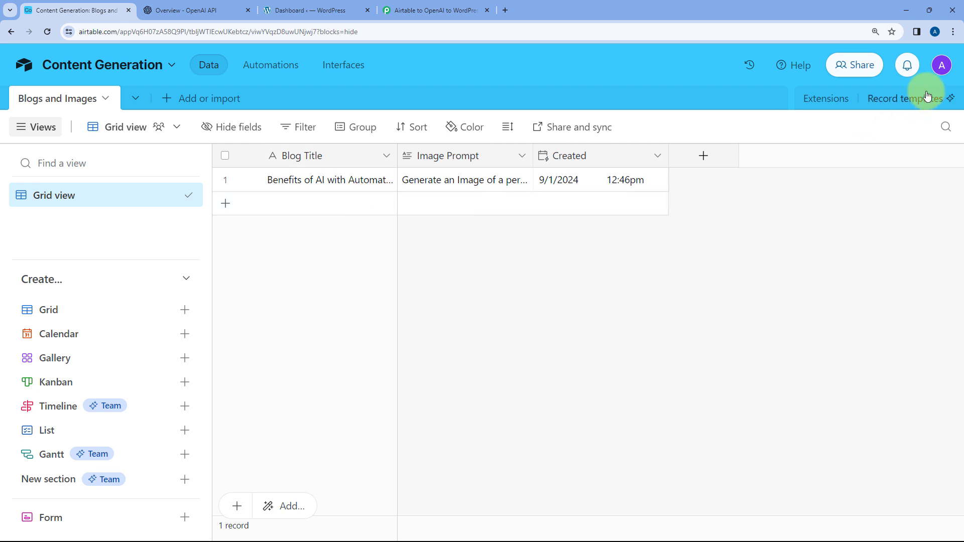
left_click(942, 65)
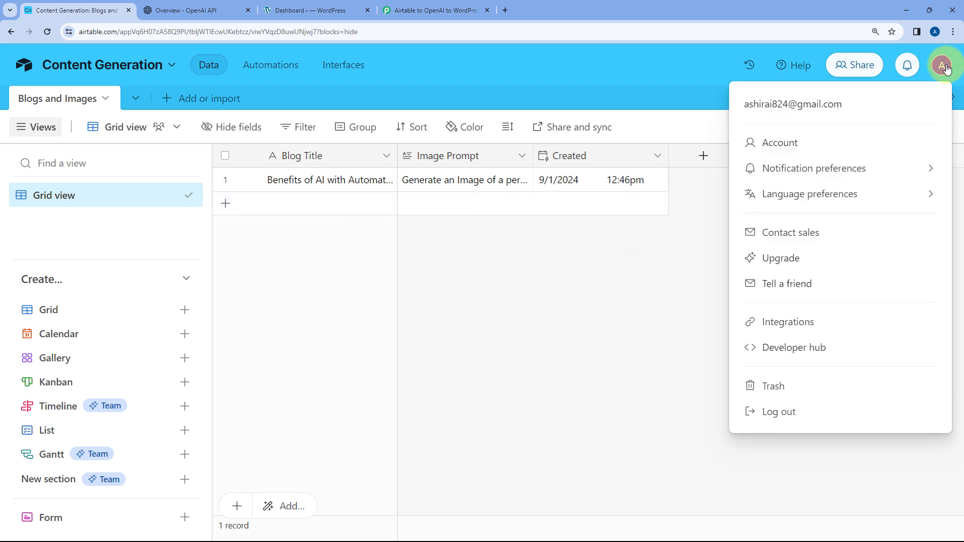
left_click(803, 350)
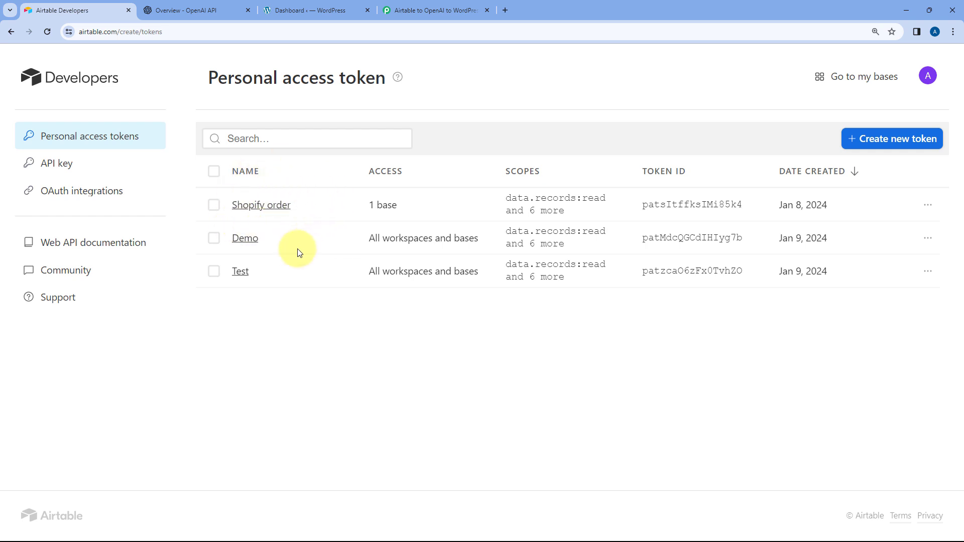
left_click(868, 145)
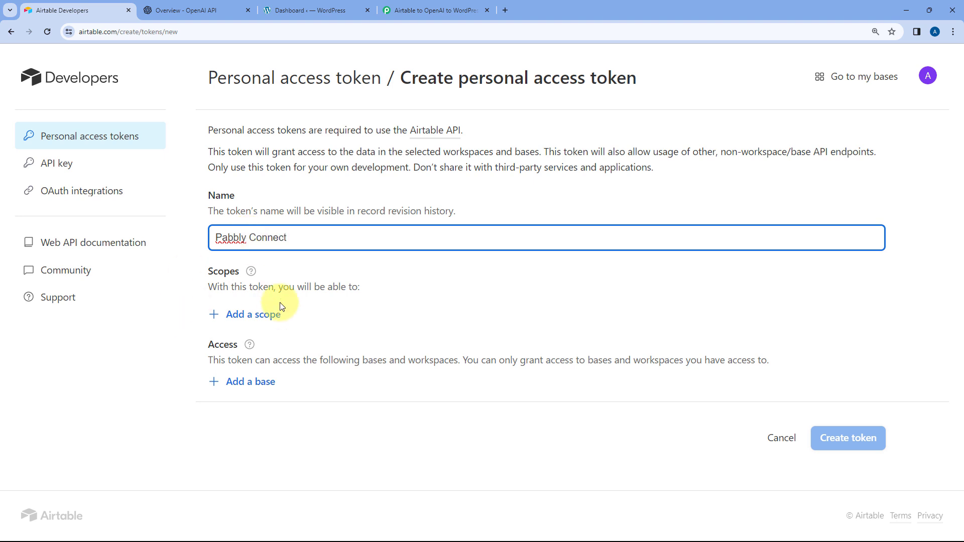
- Review the scopes Airtable offers for the token and compare them with the scopes required in Pabbly Connect's instructions
left_click(249, 316)
scroll(369, 366, "down", 3)
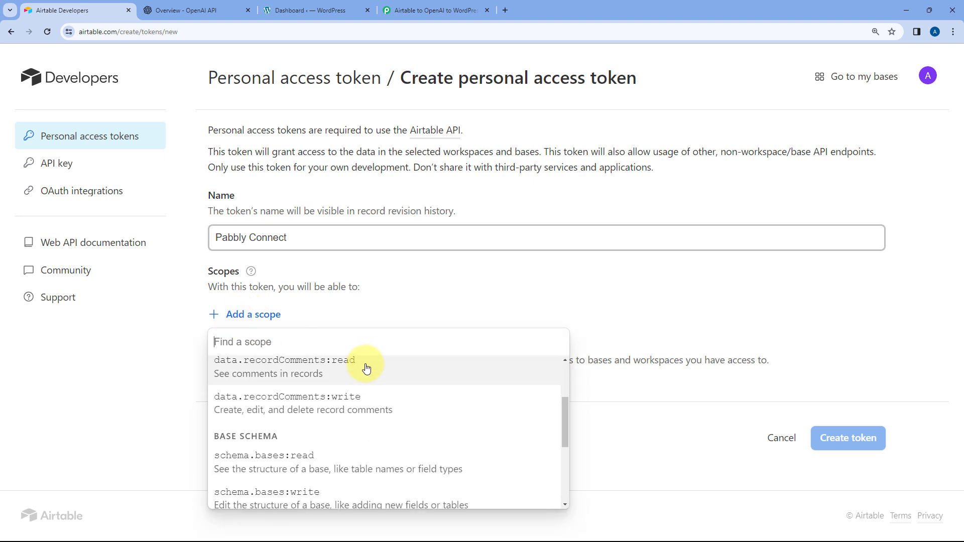
scroll(367, 368, "down", 2)
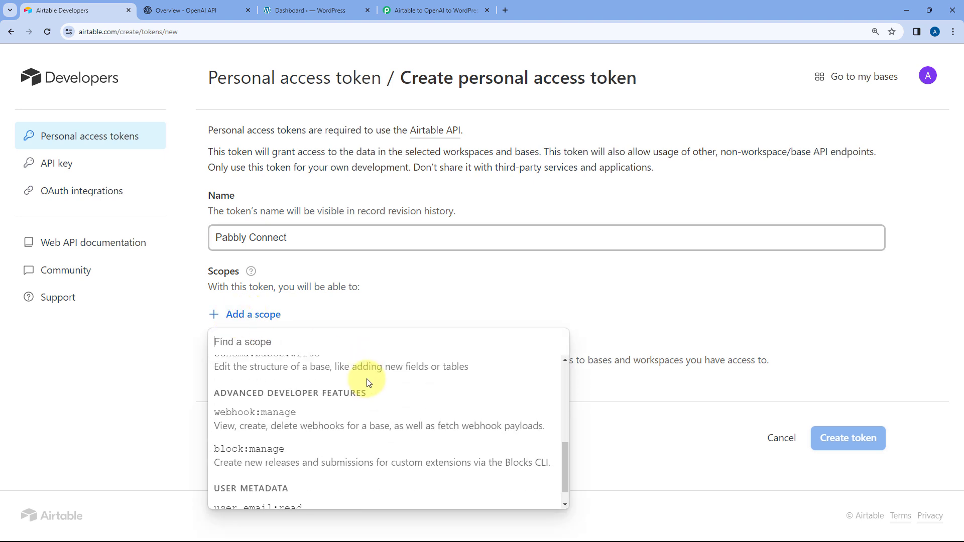
scroll(368, 383, "up", 5)
left_click(425, 6)
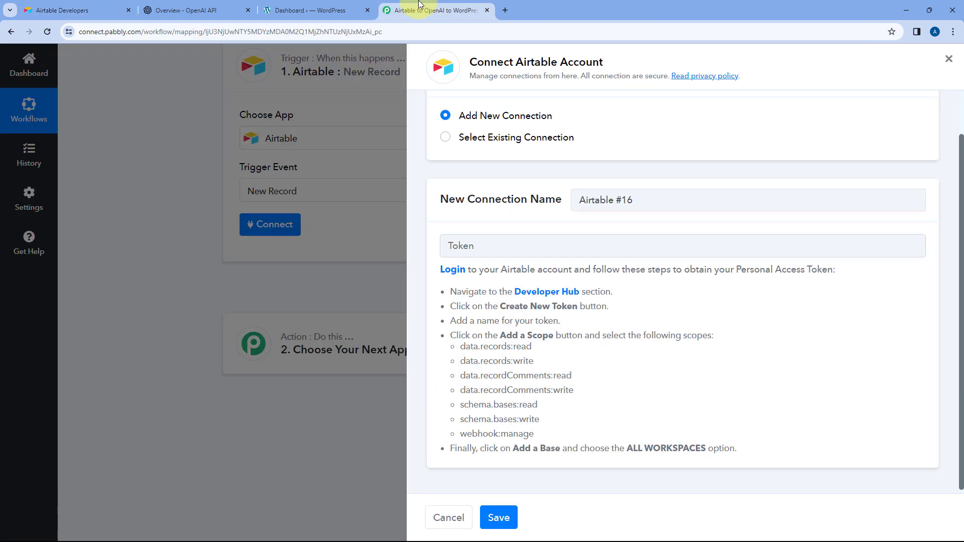
left_click_drag(448, 344, 536, 434)
left_click(583, 385)
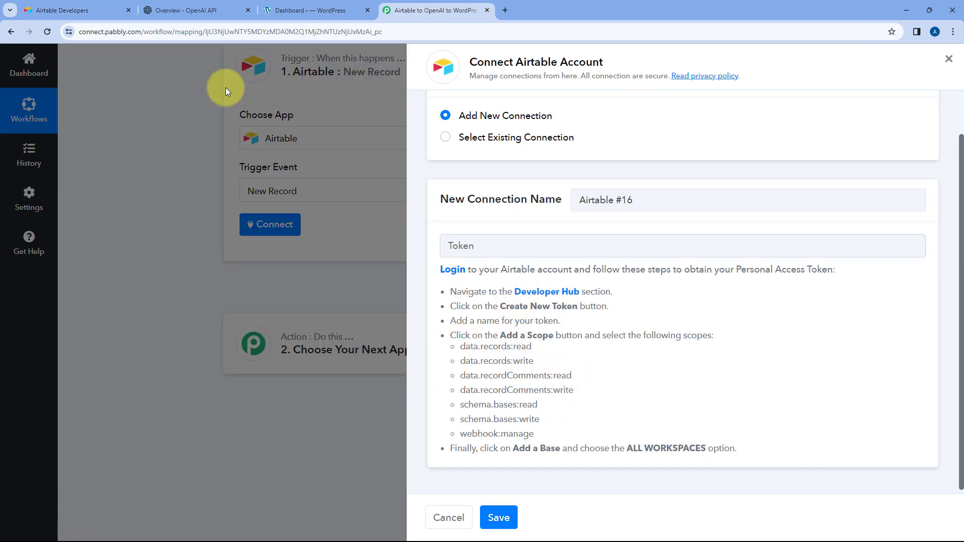
- Return to Airtable and add the scopes data.records:read, data.records:write and data.recordComments:write to the token
left_click(75, 10)
left_click(277, 391)
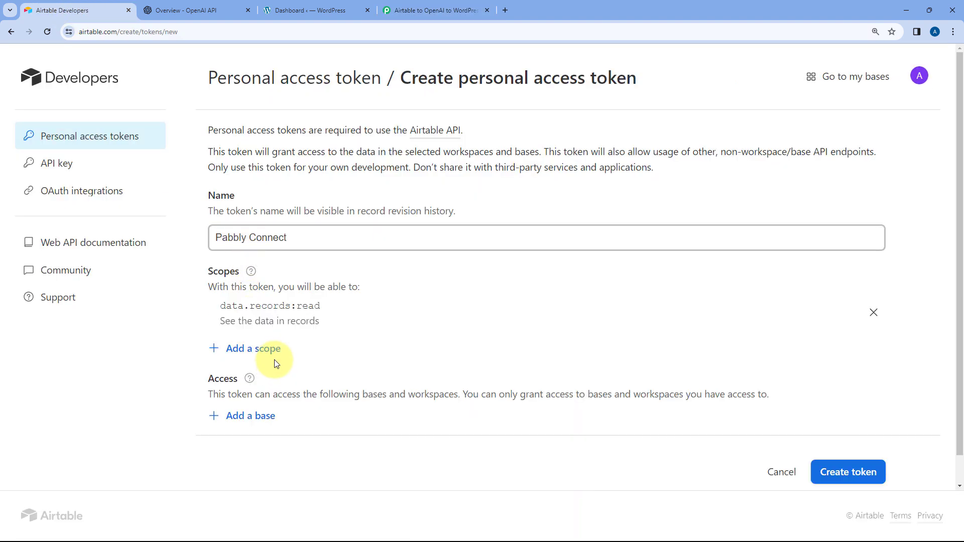
left_click(259, 348)
left_click(283, 217)
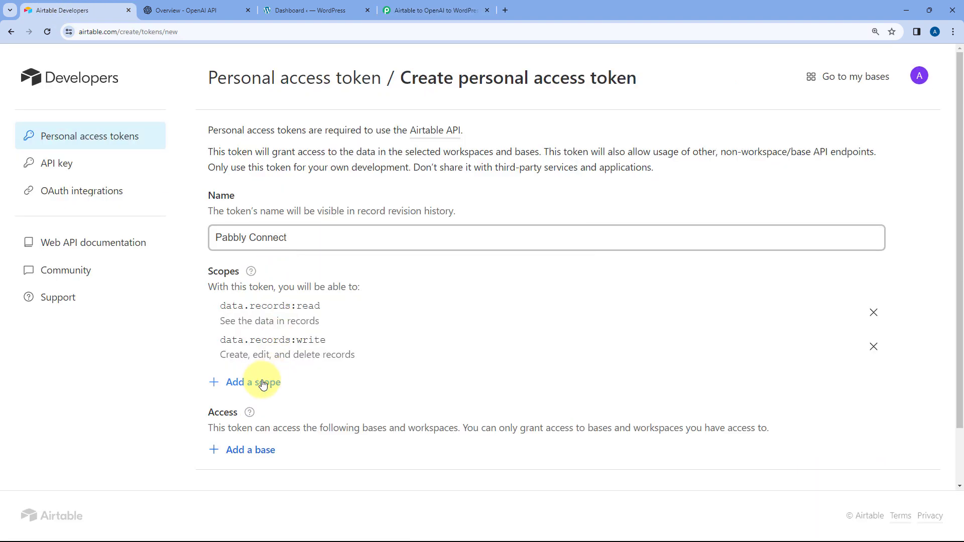
left_click(254, 380)
scroll(291, 307, "down", 1)
left_click(243, 250)
- Add the remaining scopes schema.bases:read, data.recordComments:read, schema.bases:write and webhook:manage to the token
left_click(270, 416)
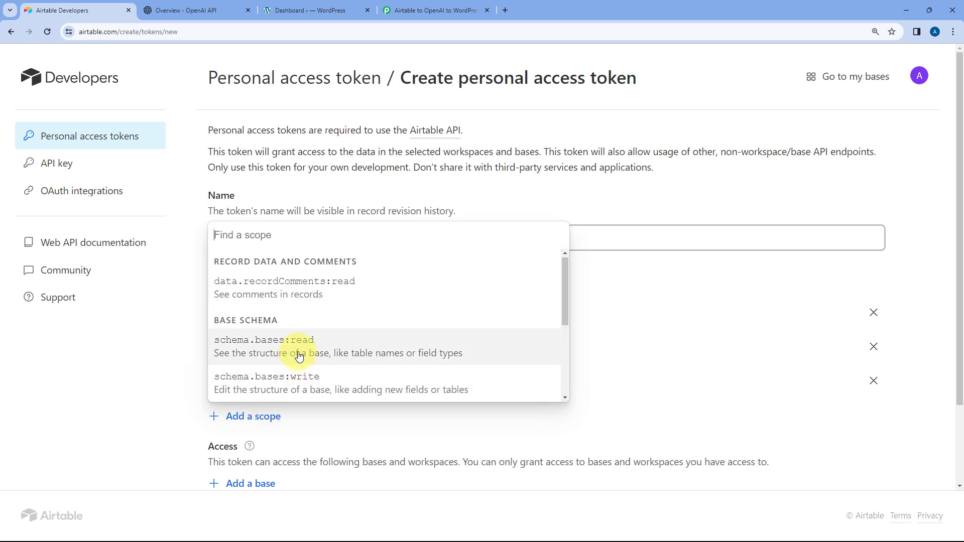
left_click(300, 344)
left_click(256, 451)
left_click(304, 300)
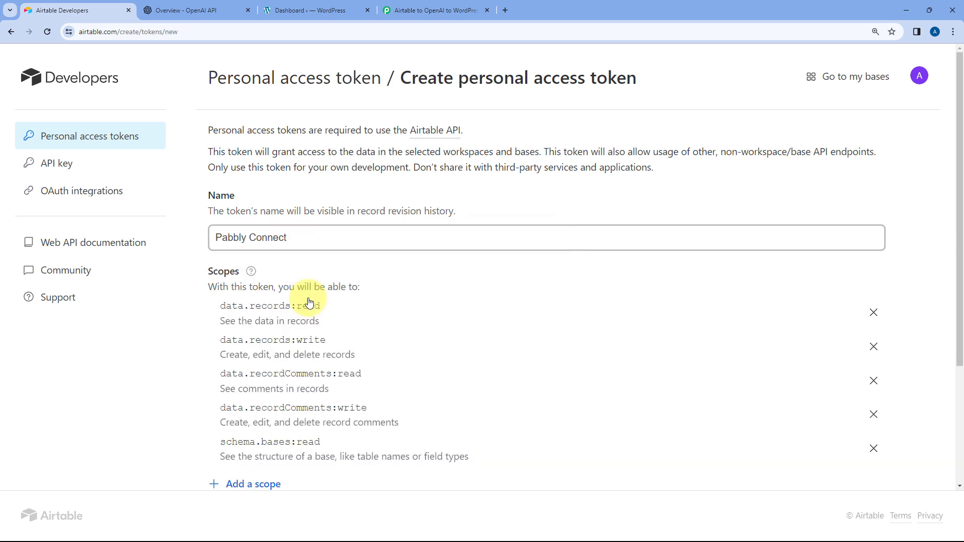
scroll(304, 311, "down", 3)
left_click(261, 333)
left_click(293, 407)
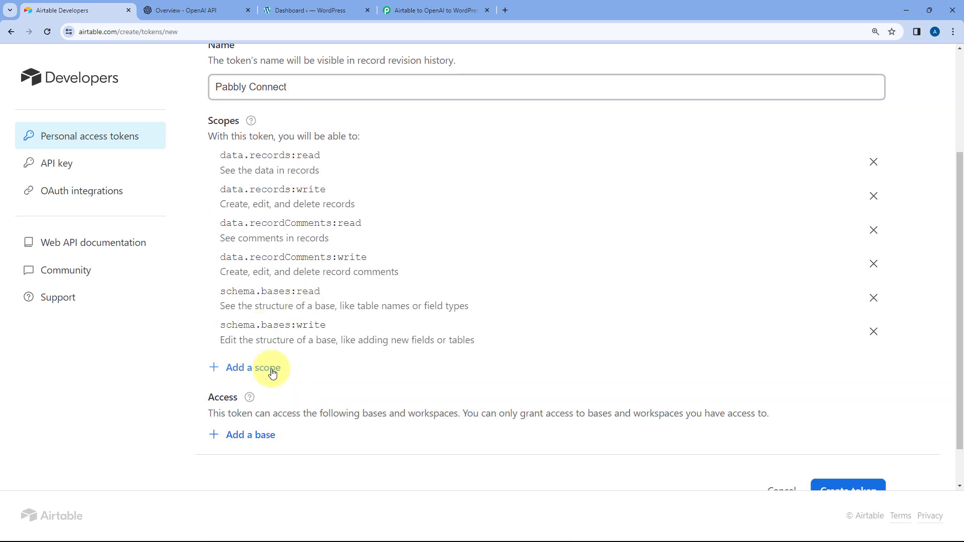
left_click(271, 372)
left_click(274, 243)
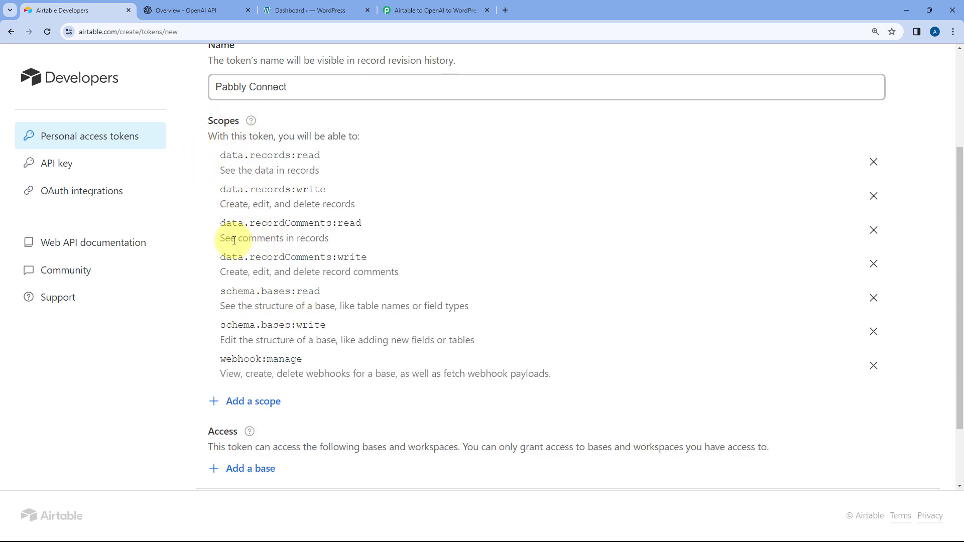
- Grant the token access to all current and future bases in all current and future workspaces
scroll(234, 241, "down", 2)
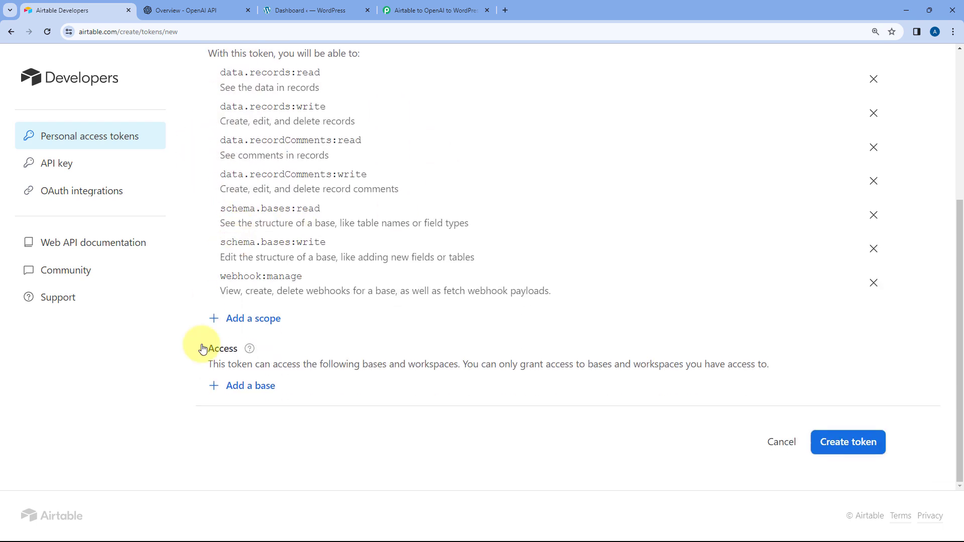
left_click(249, 387)
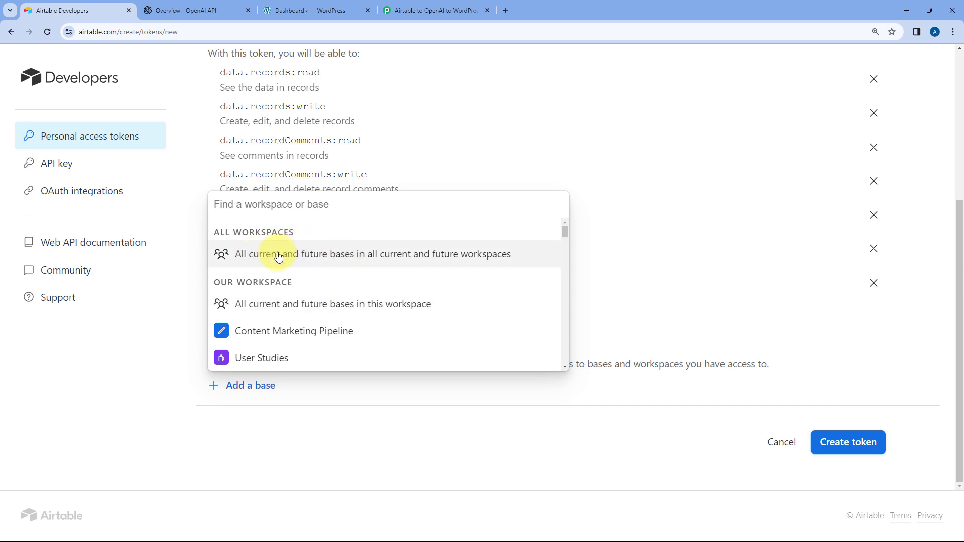
left_click(323, 258)
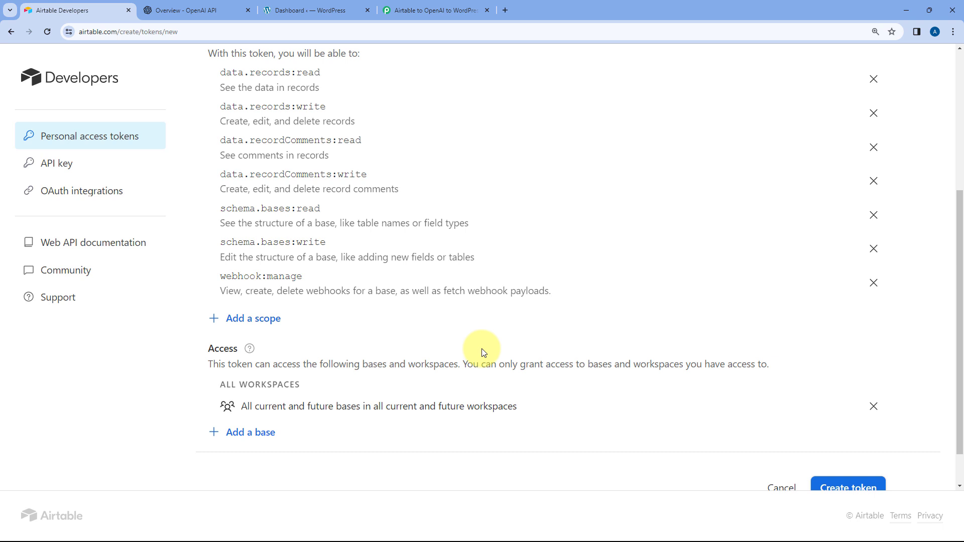
- Create the personal access token and copy its value
scroll(823, 445, "down", 1)
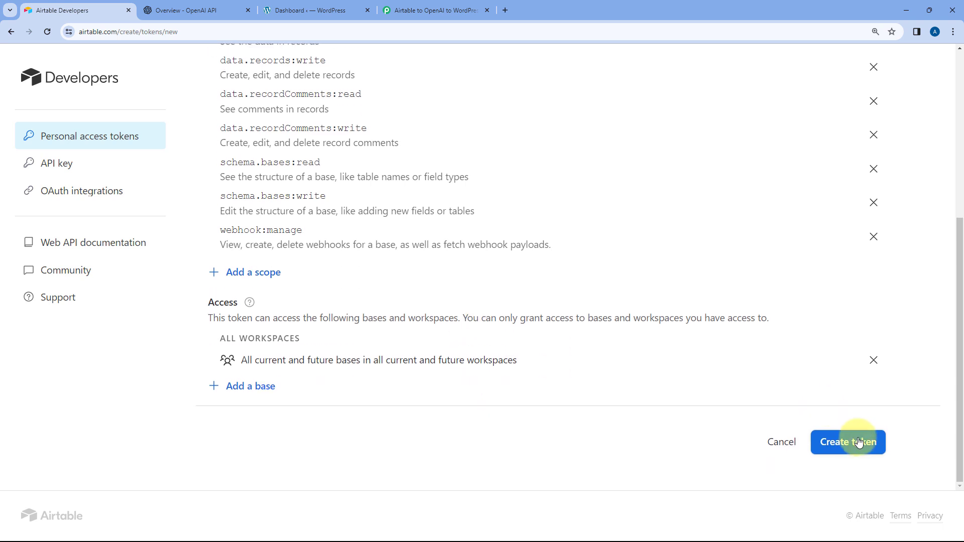
left_click(858, 442)
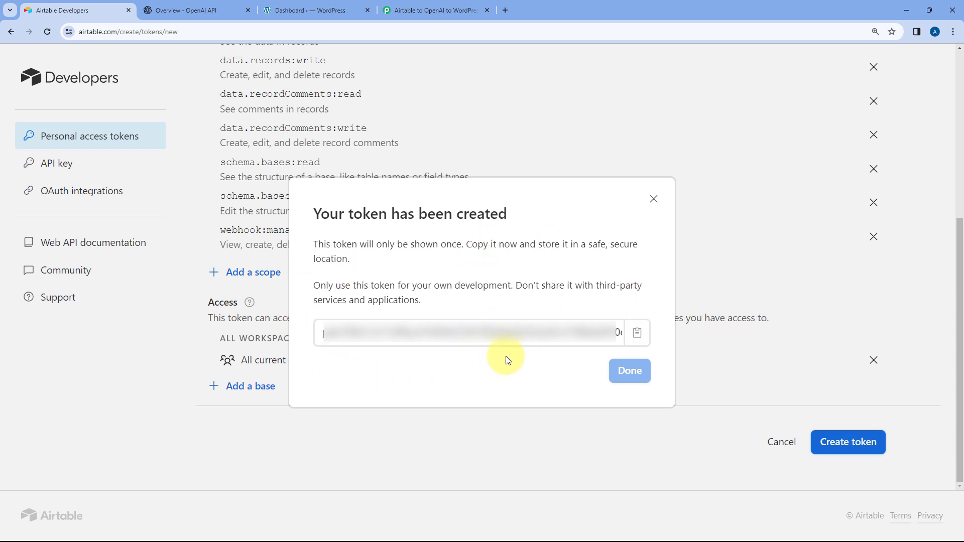
left_click(637, 333)
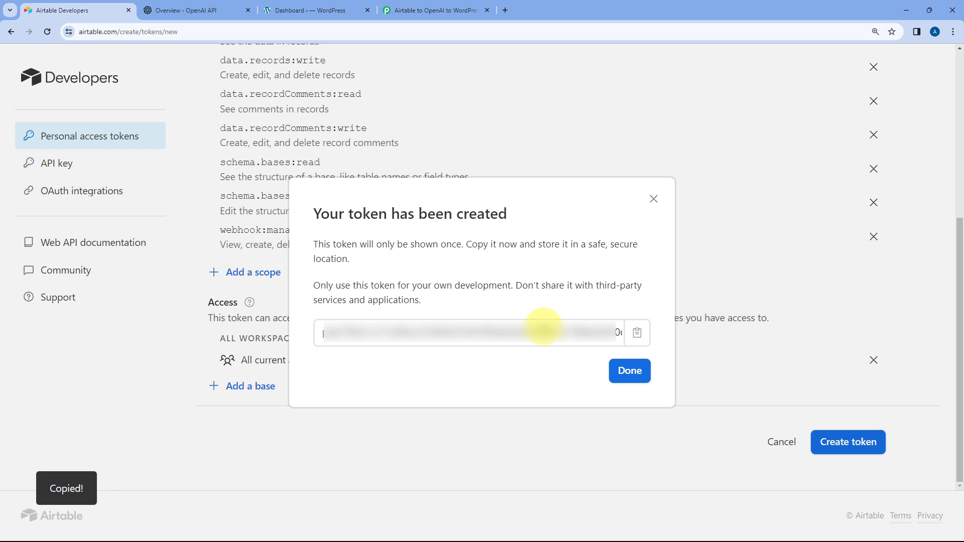
- Switch to Pabbly Connect, paste the copied Airtable access token into the new connection's Token field and save the connection
left_click(401, 10)
right_click(494, 243)
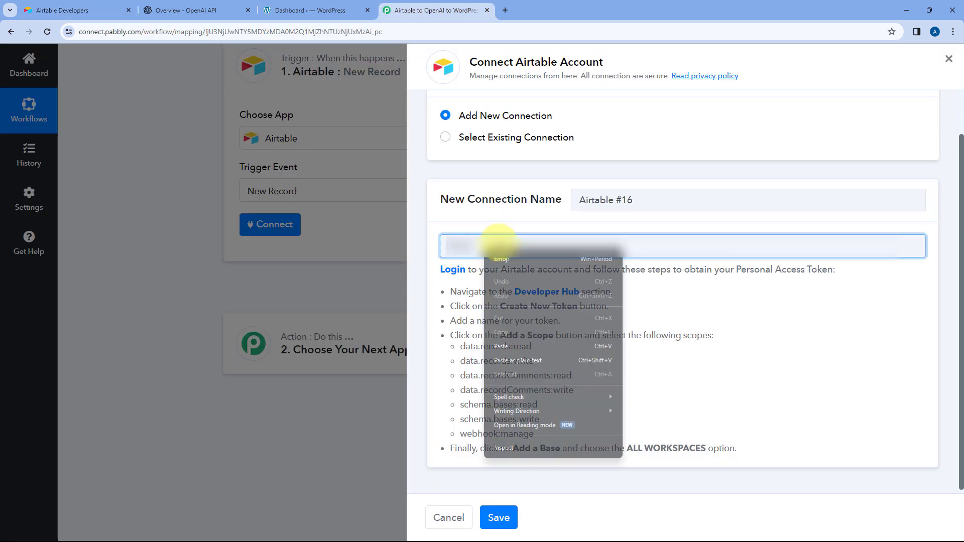
left_click(513, 344)
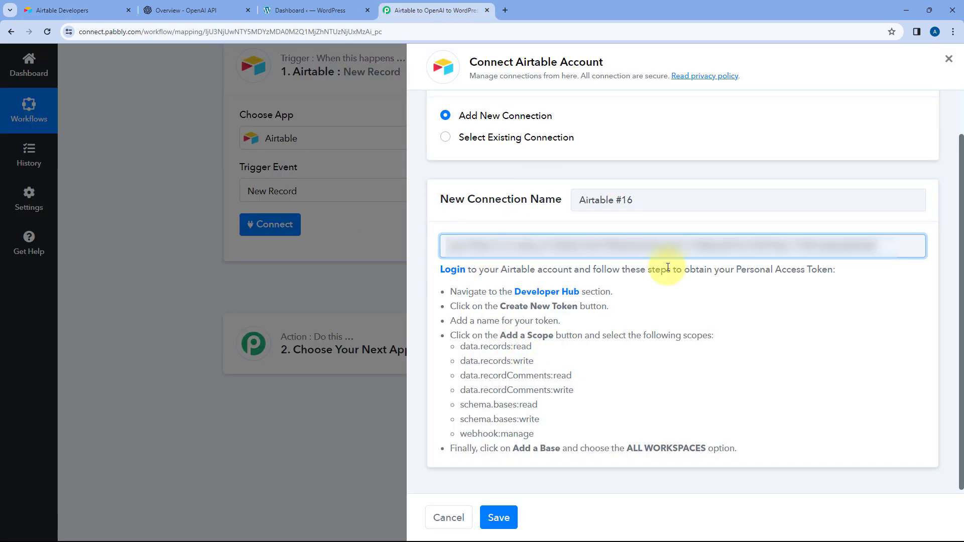
left_click(497, 517)
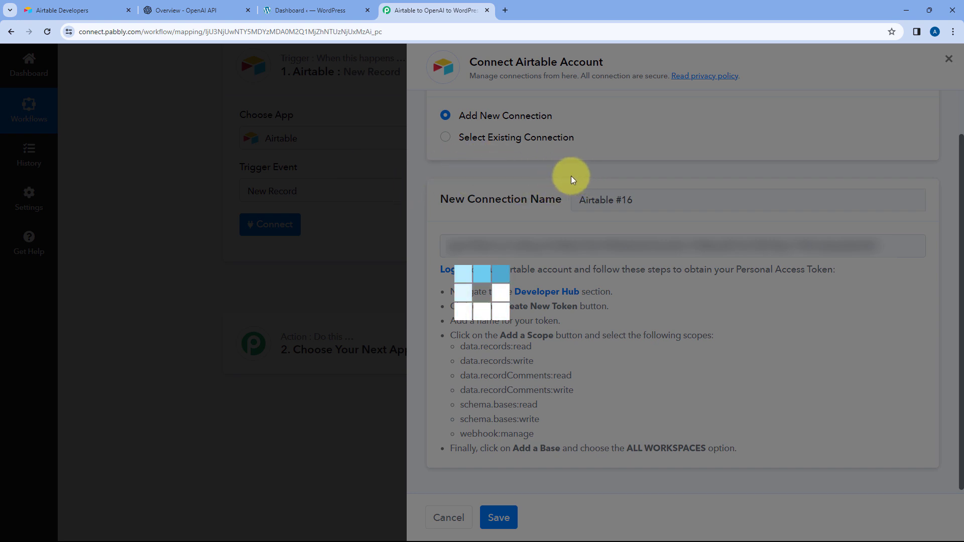
- Close the created-token dialog in Airtable and return to the Pabbly Connect workflow
left_click(67, 6)
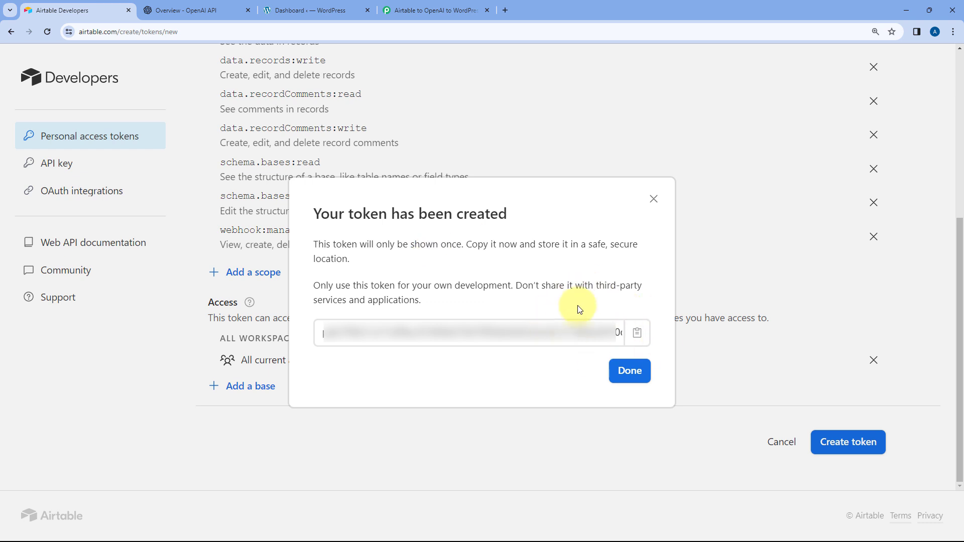
left_click(630, 371)
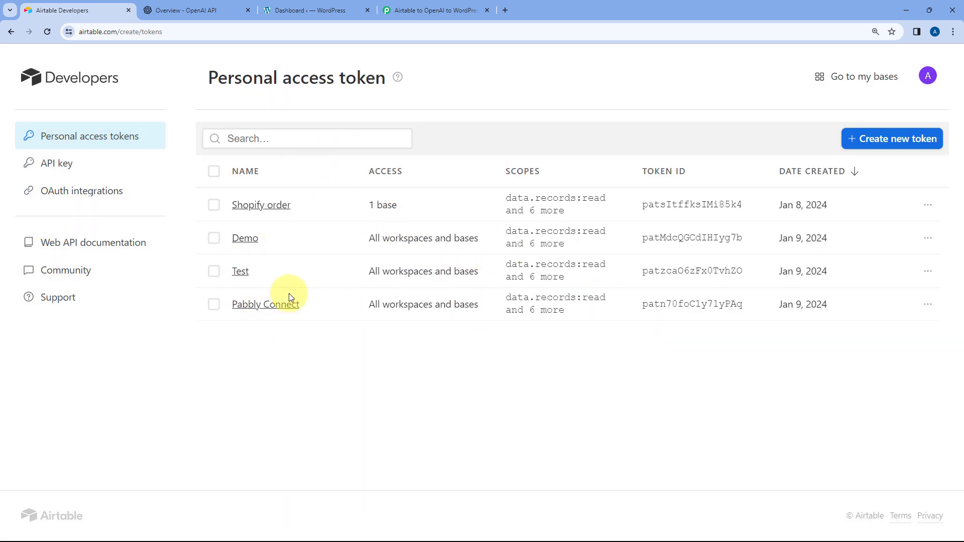
left_click(409, 9)
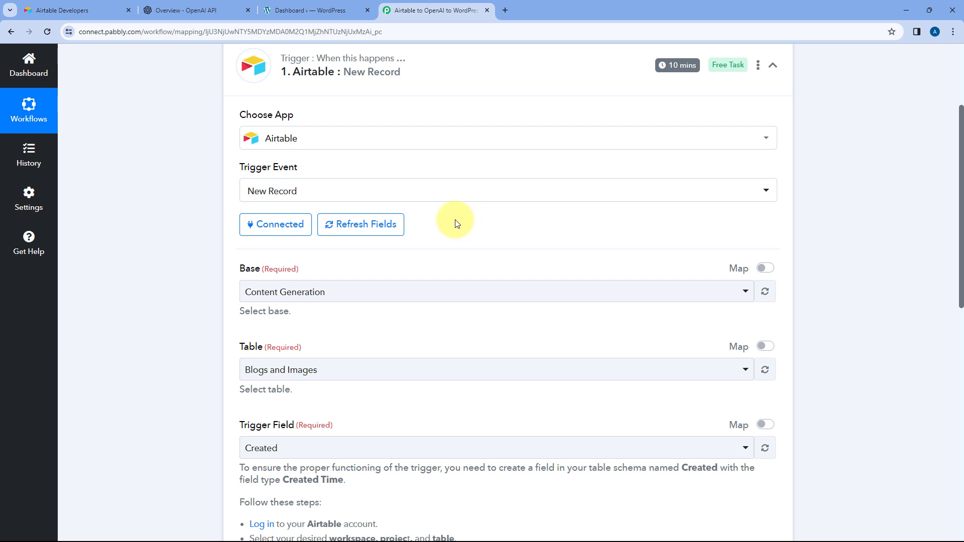
- Review the Airtable trigger's base, table and trigger field settings, including the instructions for the Created field
scroll(202, 198, "down", 2)
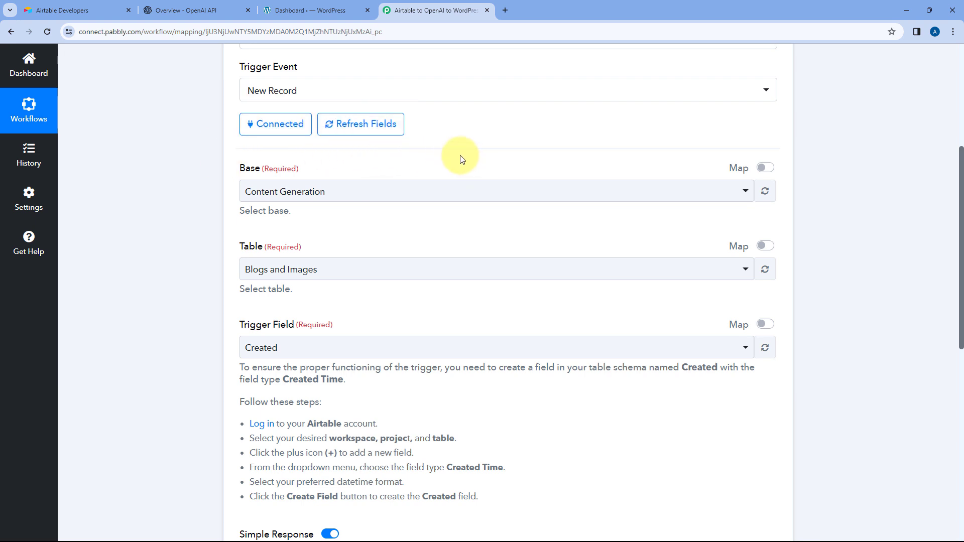
scroll(462, 159, "up", 3)
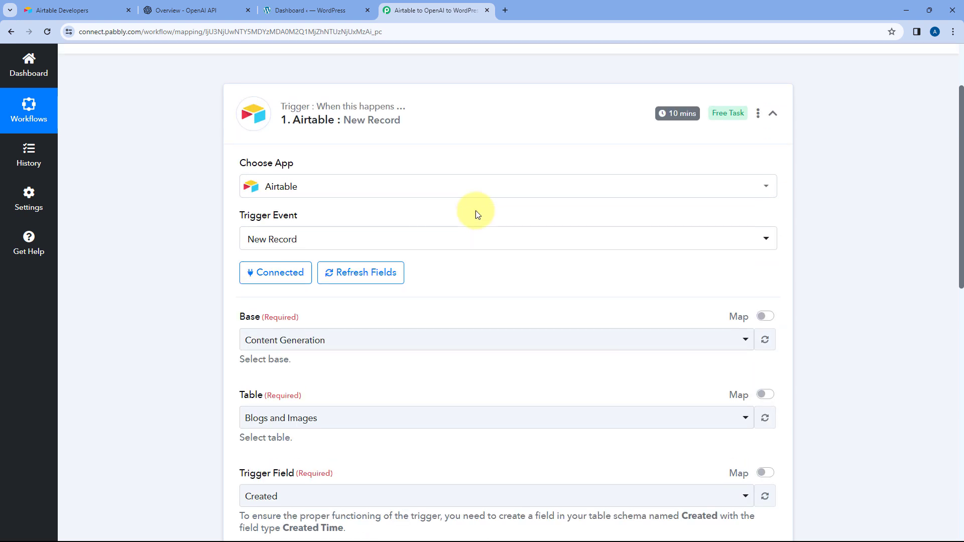
scroll(466, 267, "down", 2)
- Switch to Airtable and go back to the Content Generation base's Blogs and Images table
left_click(96, 10)
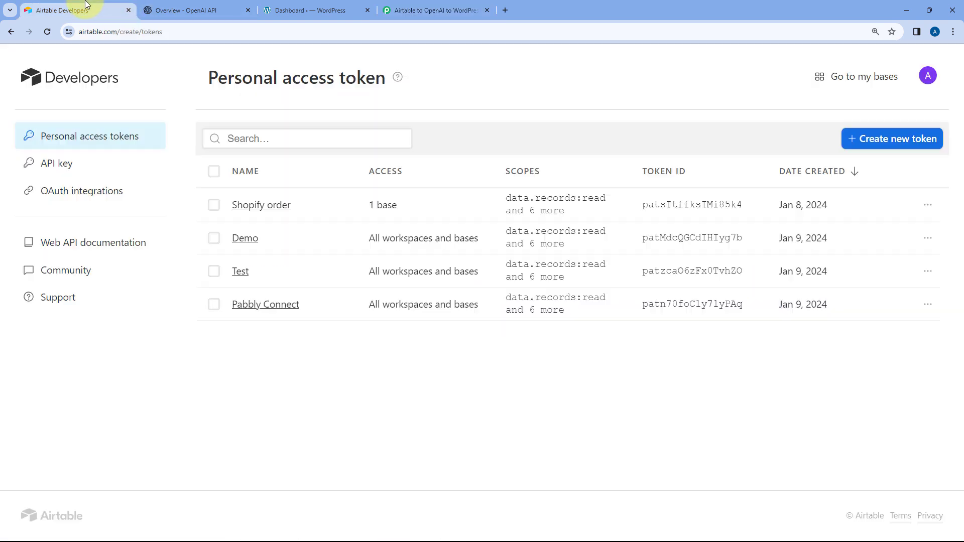
left_click(11, 32)
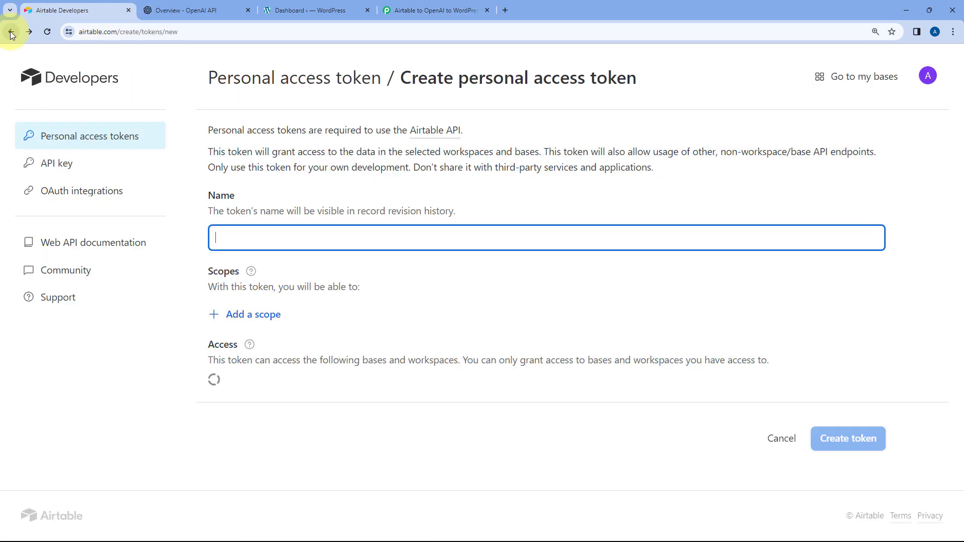
left_click(11, 32)
left_click(11, 32)
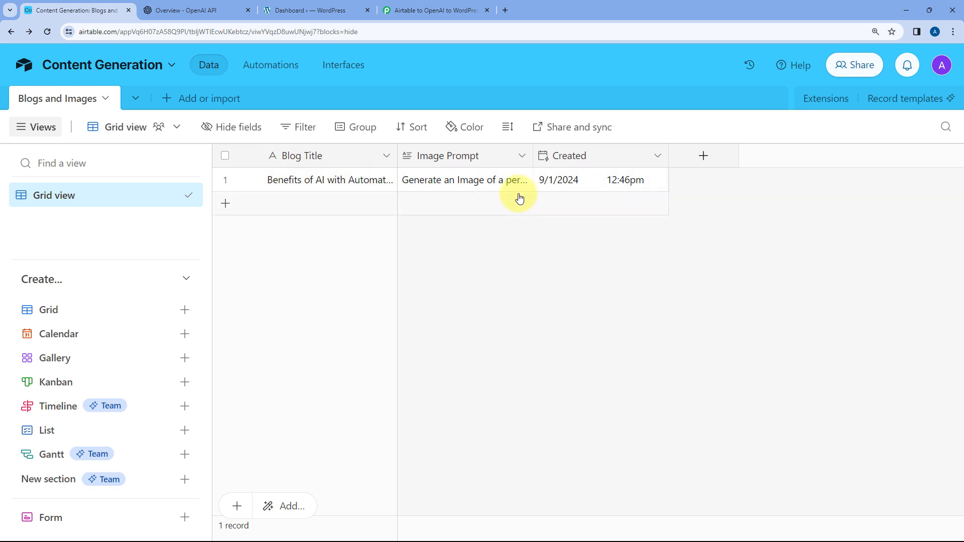
- Switch to Pabbly Connect and select Content Generation as the Airtable trigger's base
left_click(430, 9)
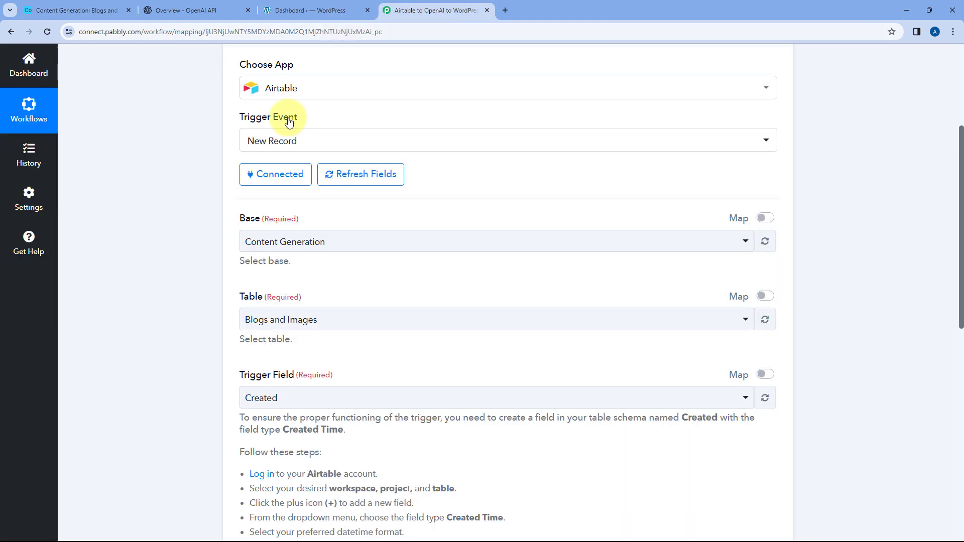
left_click(340, 246)
scroll(196, 226, "down", 3)
scroll(321, 216, "down", 6)
scroll(323, 217, "up", 4)
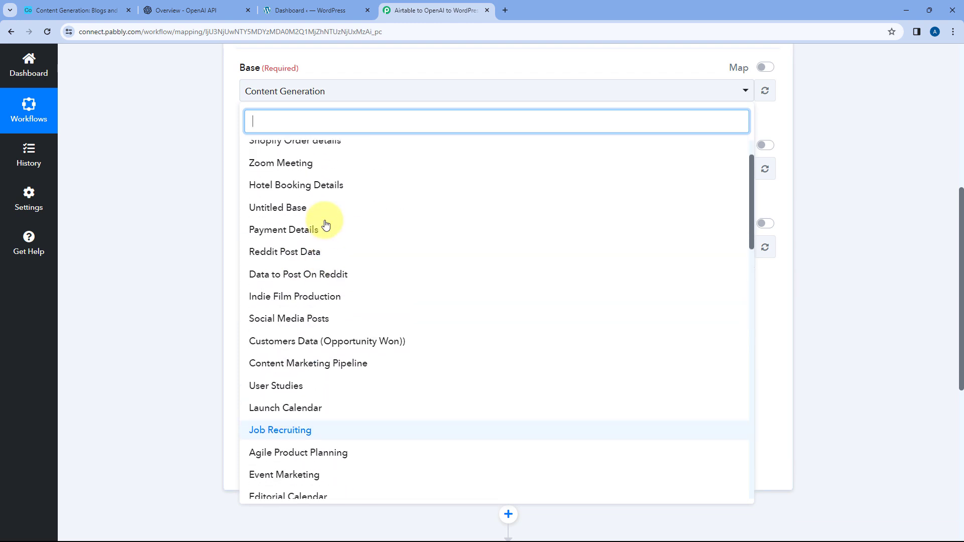
scroll(325, 225, "up", 2)
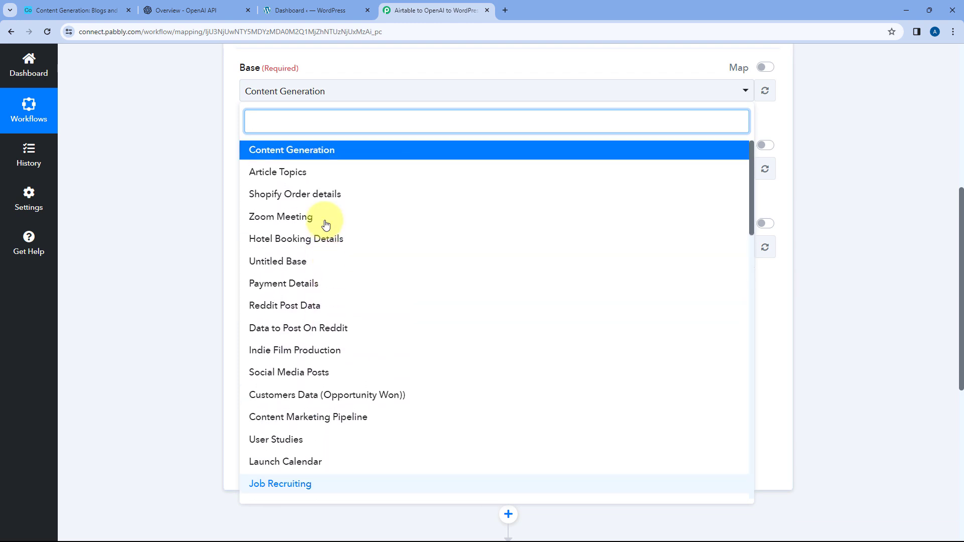
left_click(319, 152)
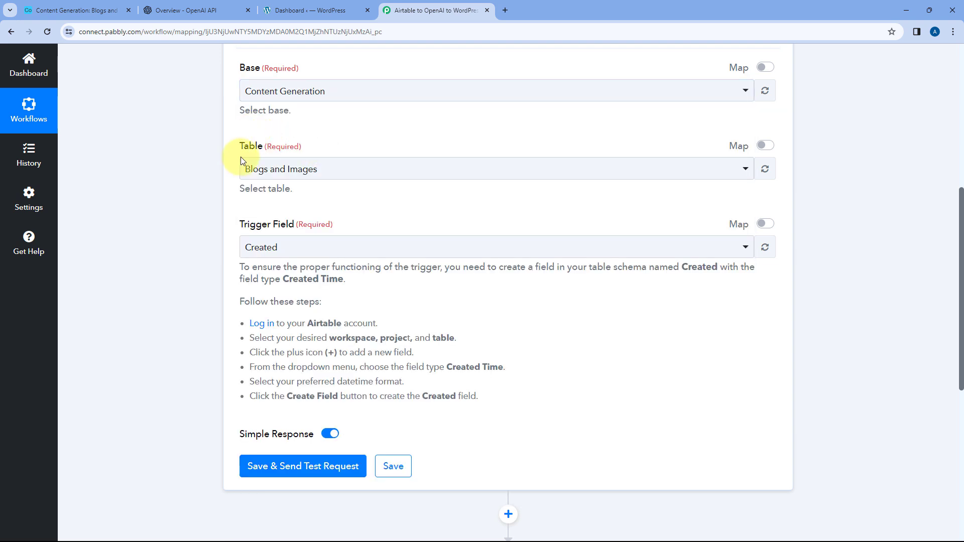
- Select Blogs and Images as the trigger's table, checking the table name in Airtable
left_click(332, 172)
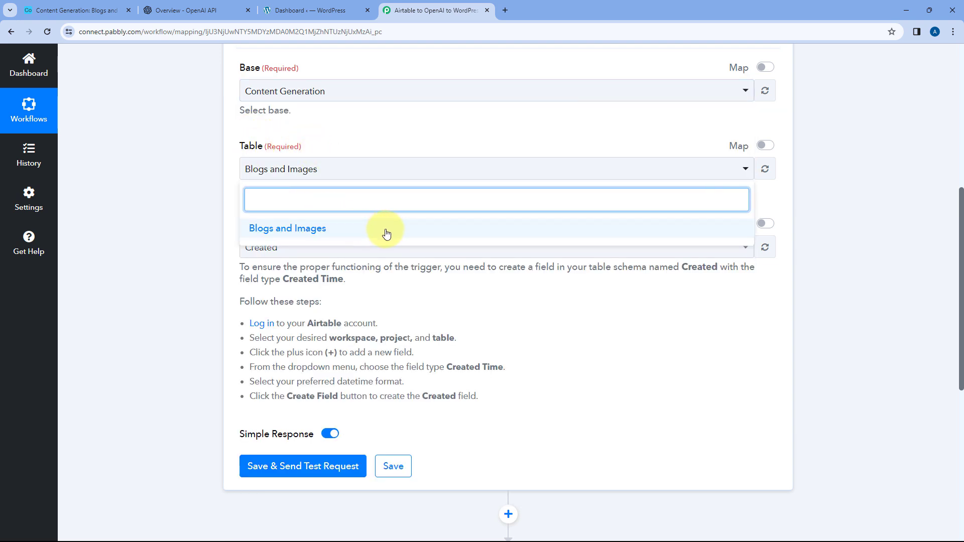
left_click(75, 10)
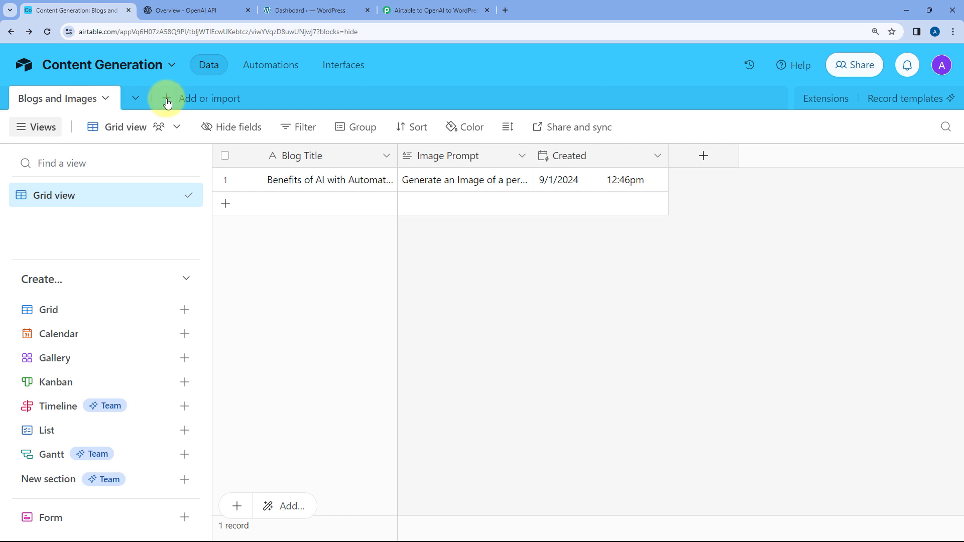
left_click(422, 5)
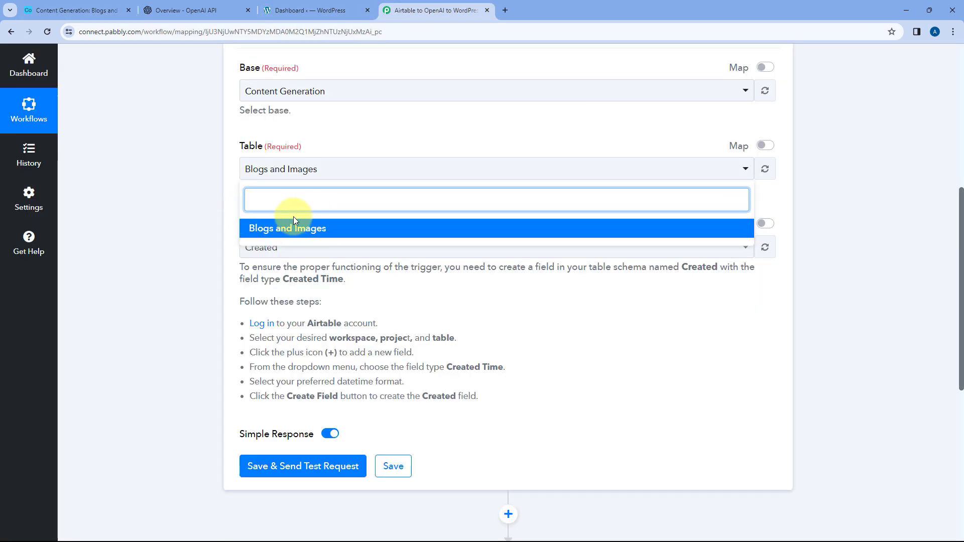
left_click(319, 229)
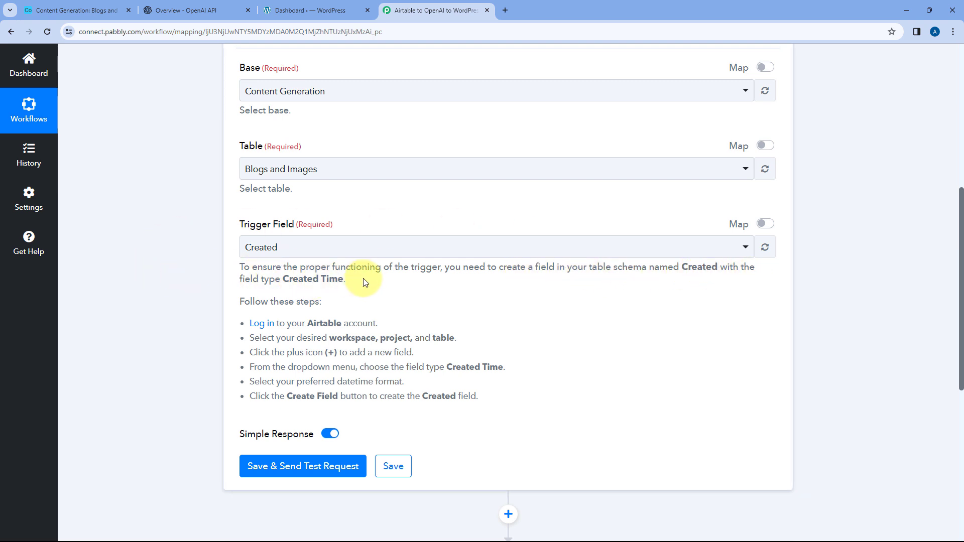
- Switch to Airtable and examine the Created column's field type in its field settings, leaving the settings unsaved
left_click(80, 10)
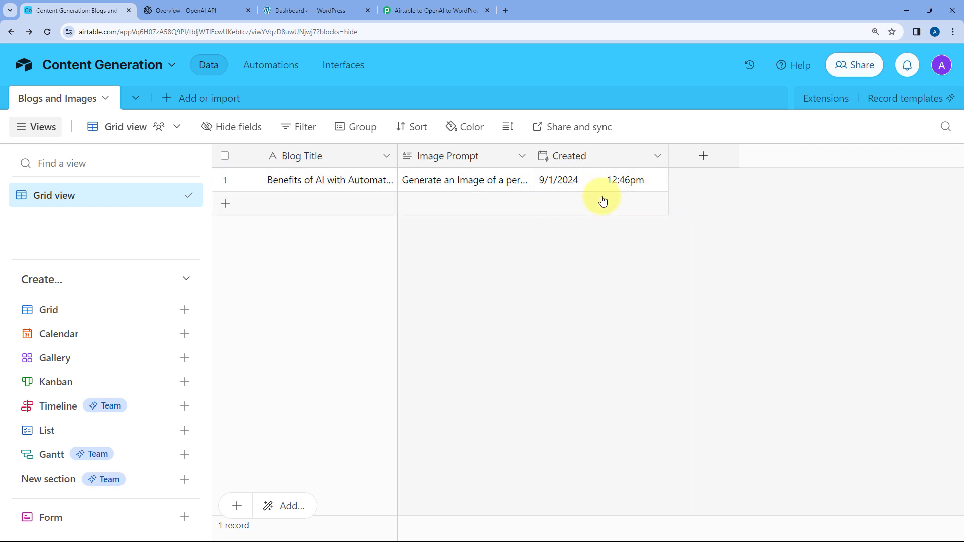
left_click(598, 156)
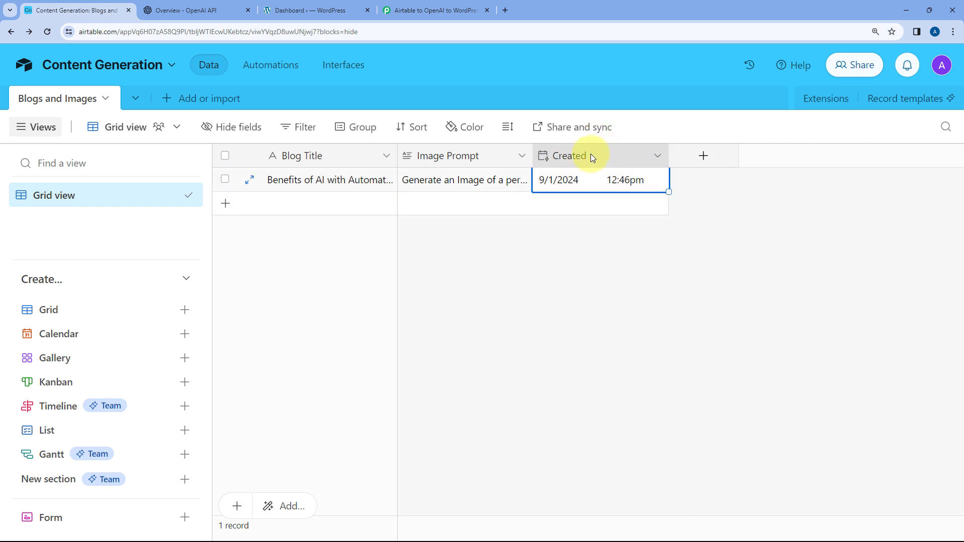
double_click(626, 160)
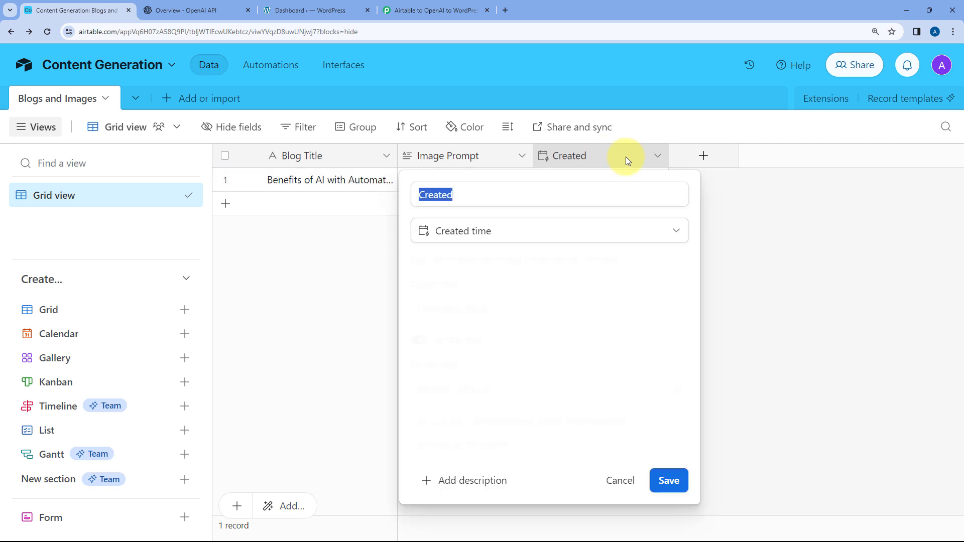
left_click(510, 231)
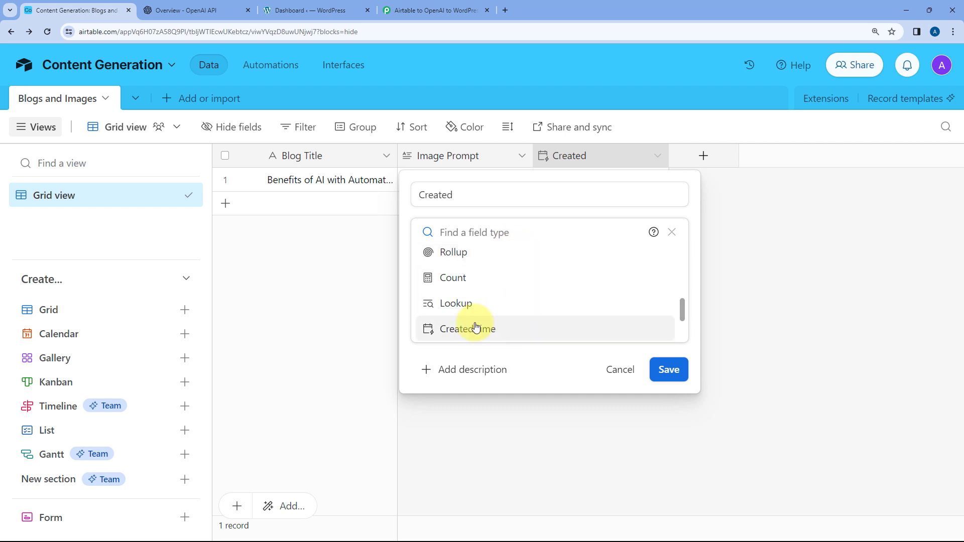
left_click(356, 271)
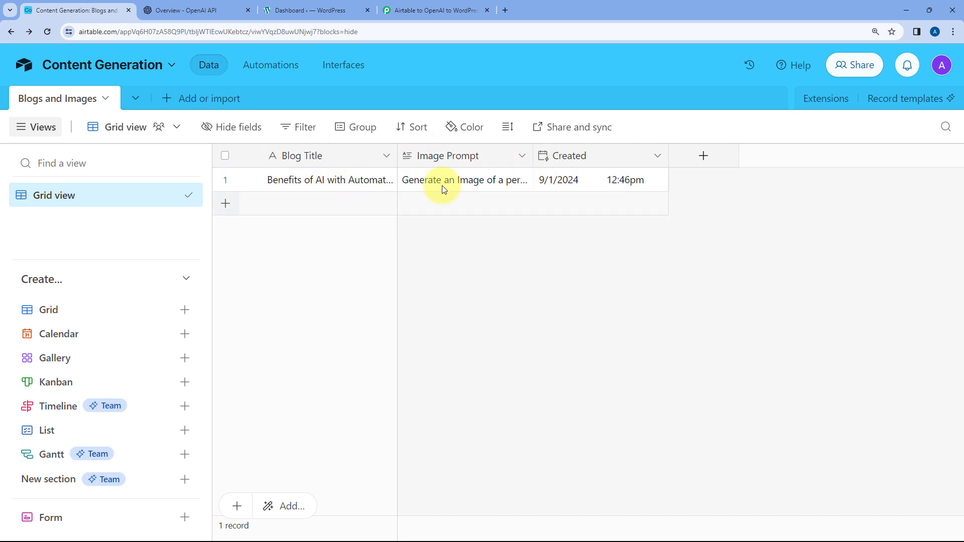
- Check the Created column name in Airtable and keep Created as the trigger field in Pabbly Connect
left_click(425, 9)
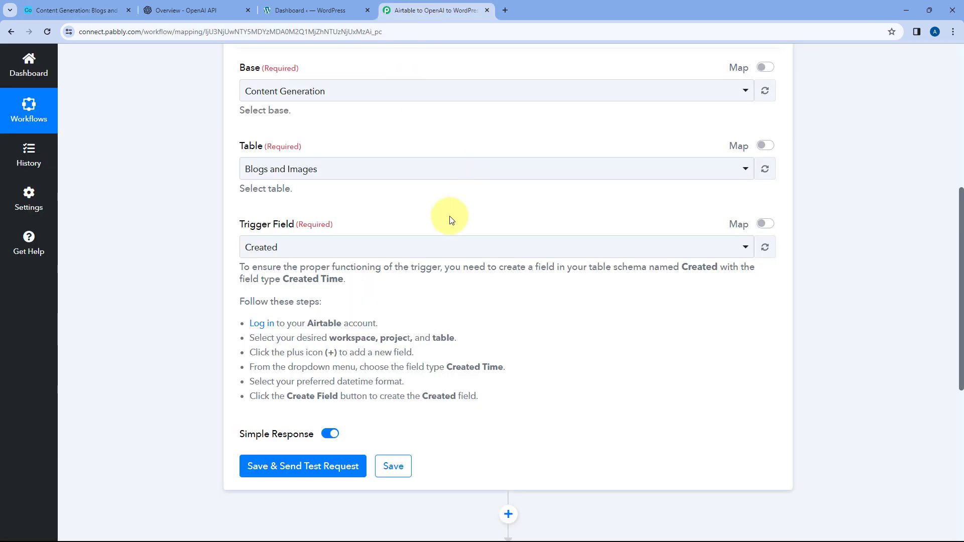
left_click(81, 10)
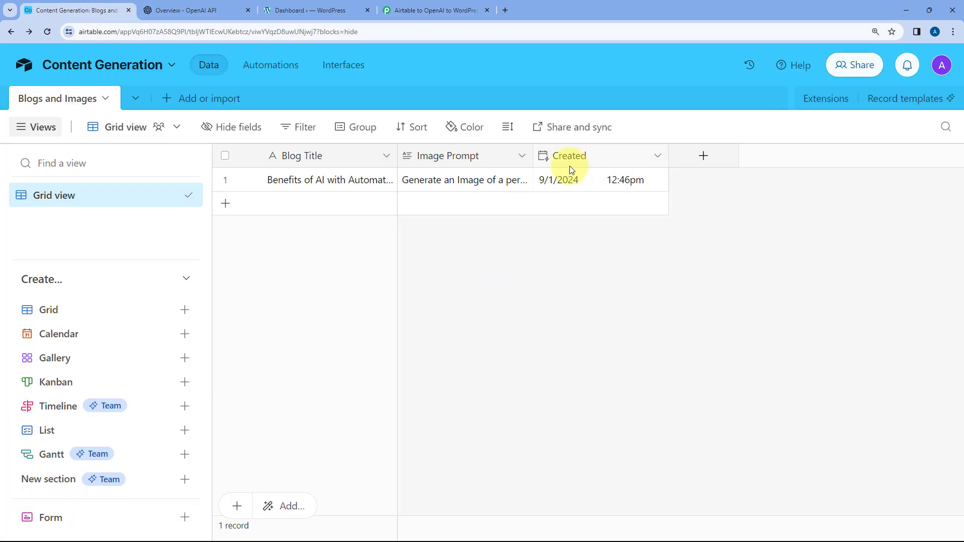
left_click(454, 9)
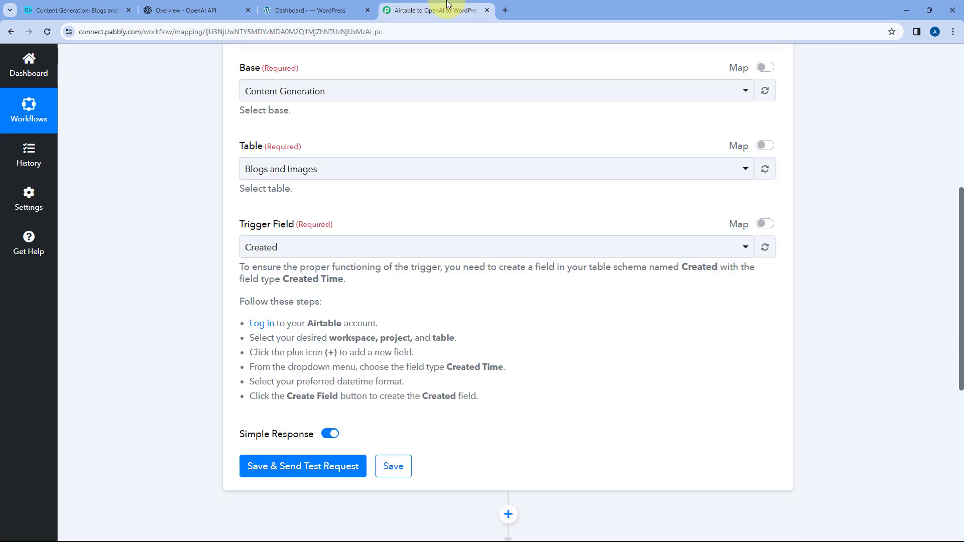
left_click(369, 243)
left_click(366, 219)
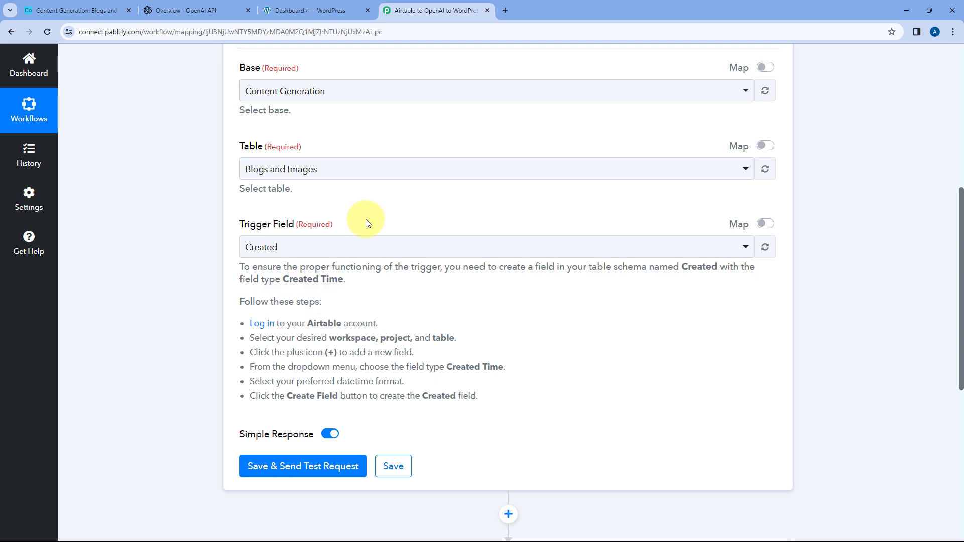
- Save the Airtable trigger settings and send a test request
scroll(399, 207, "down", 1)
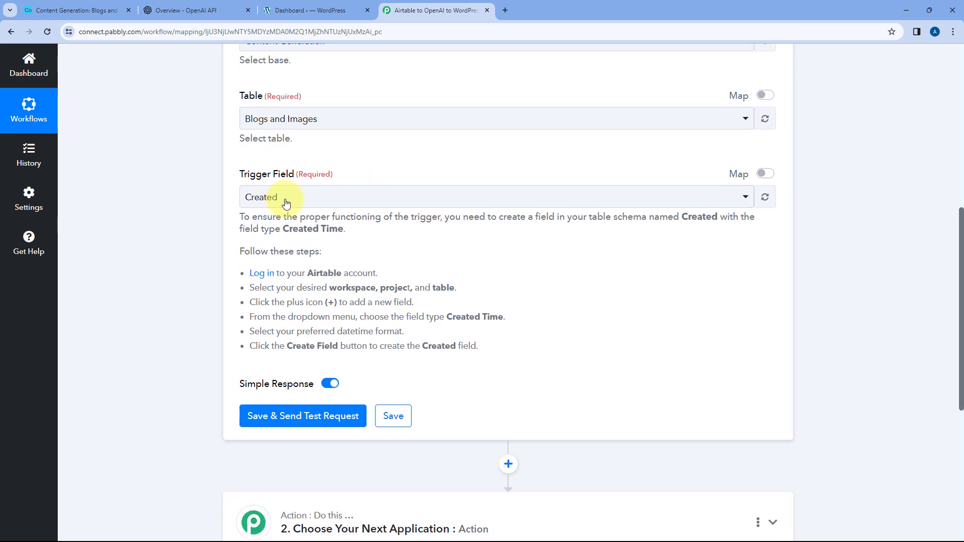
scroll(381, 211, "down", 2)
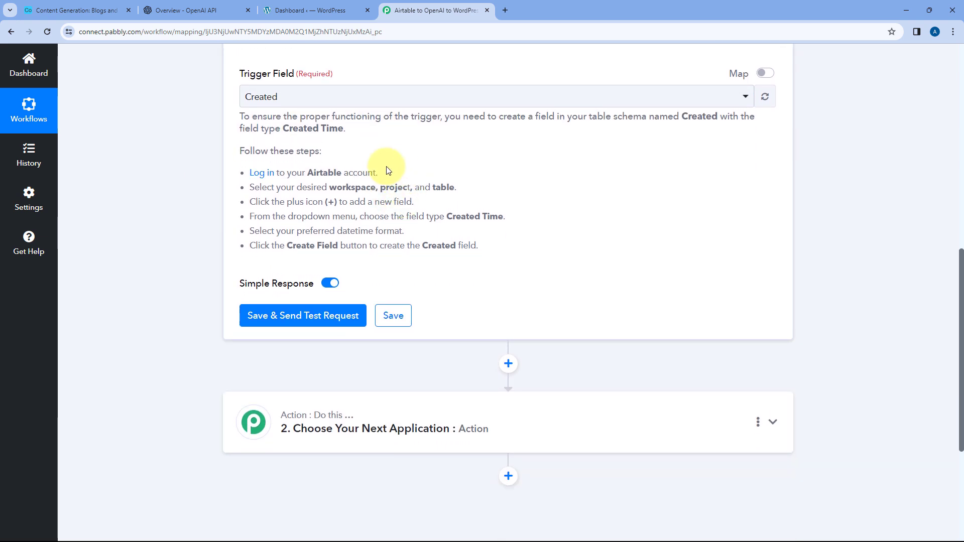
left_click(301, 314)
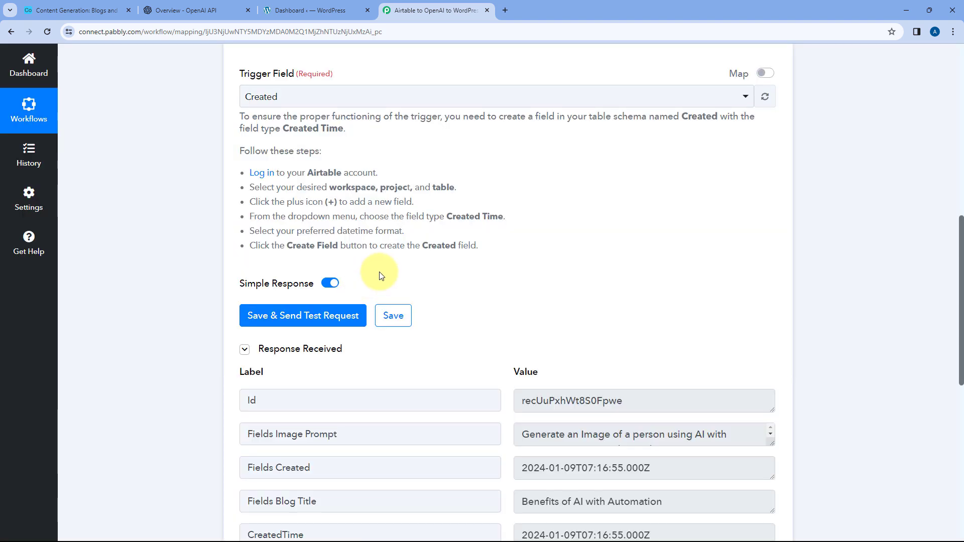
- Check the received response against the Airtable record and enlarge the Fields Image Prompt value to read it in full
scroll(371, 279, "down", 1)
scroll(441, 291, "down", 2)
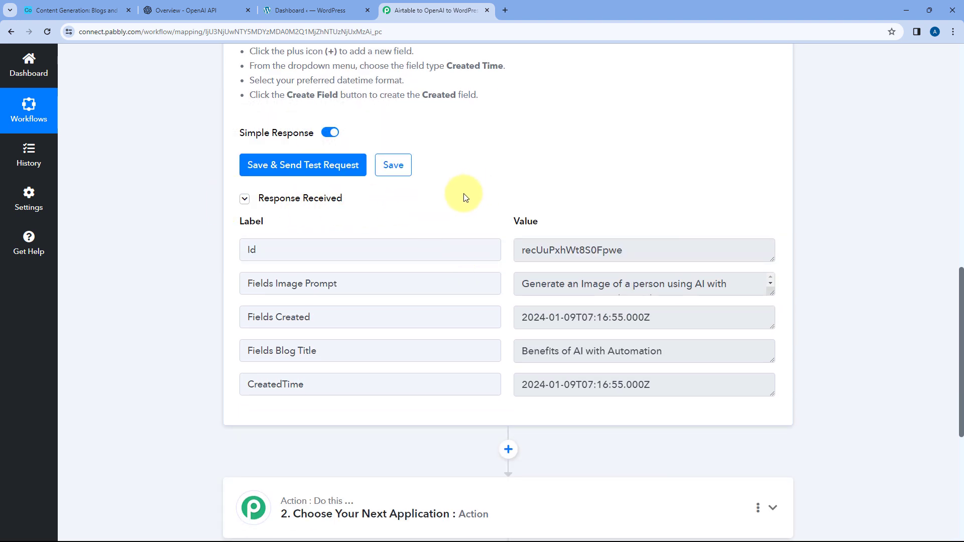
left_click(70, 6)
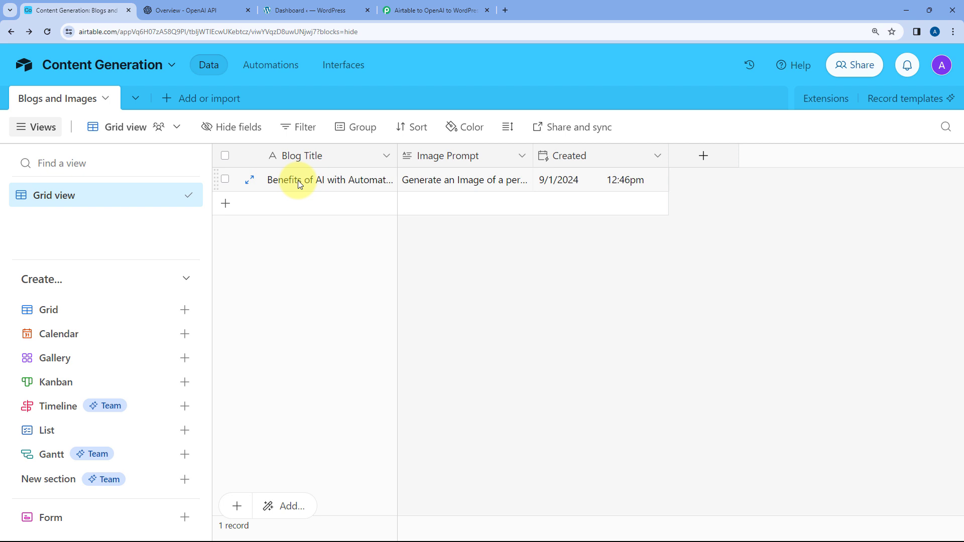
left_click(409, 7)
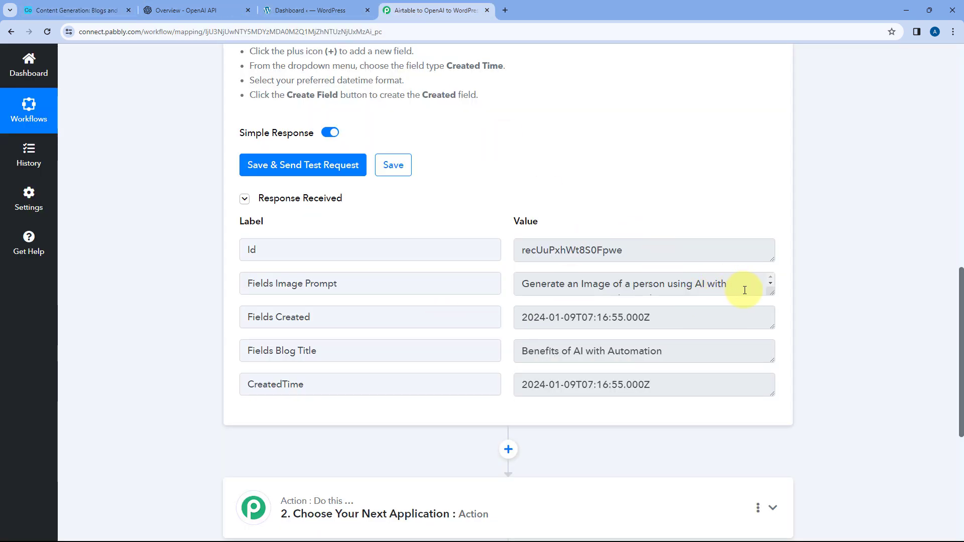
left_click_drag(771, 292, 773, 344)
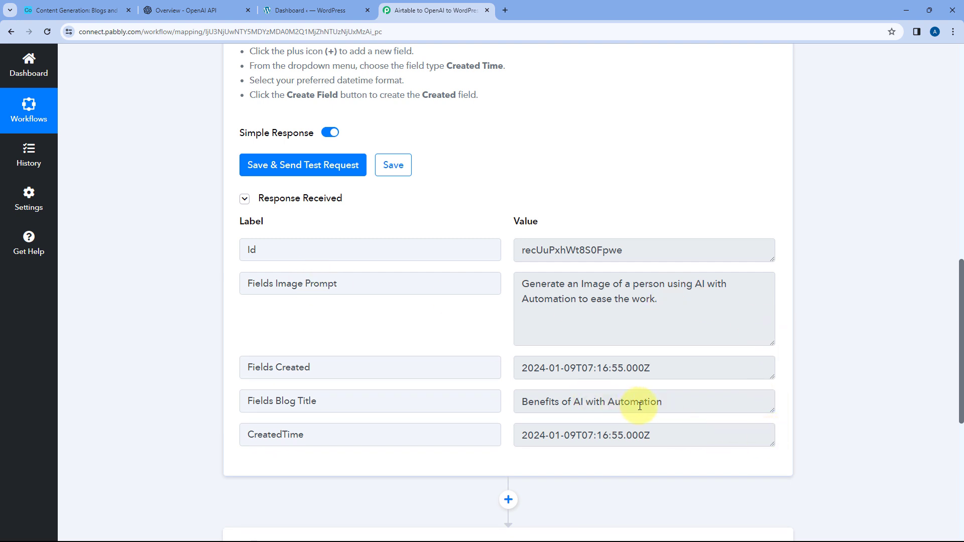
- Compare the first record's Blog Title and Image Prompt in Airtable with the response values in Pabbly Connect
left_click(75, 10)
left_click(346, 185)
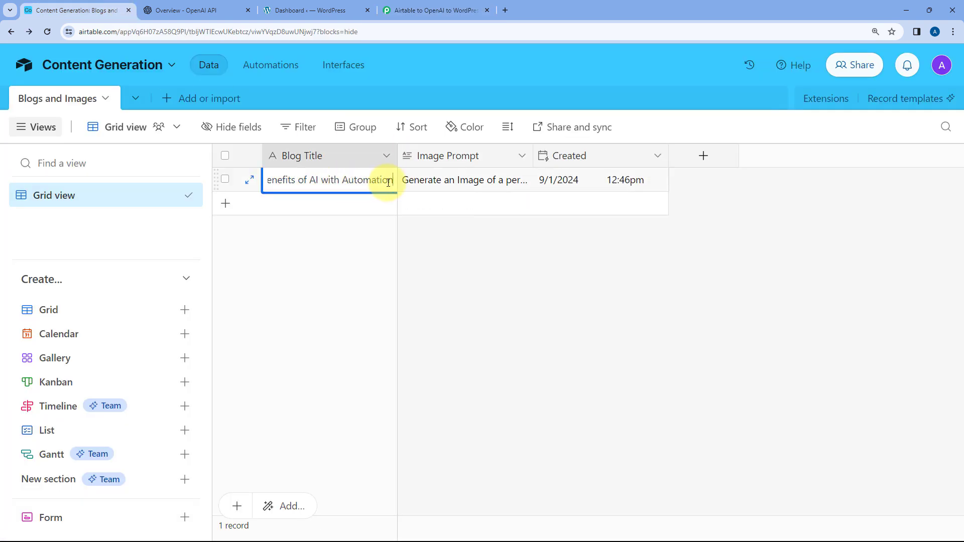
left_click(411, 216)
left_click(447, 182)
left_click(447, 182)
left_click(366, 209)
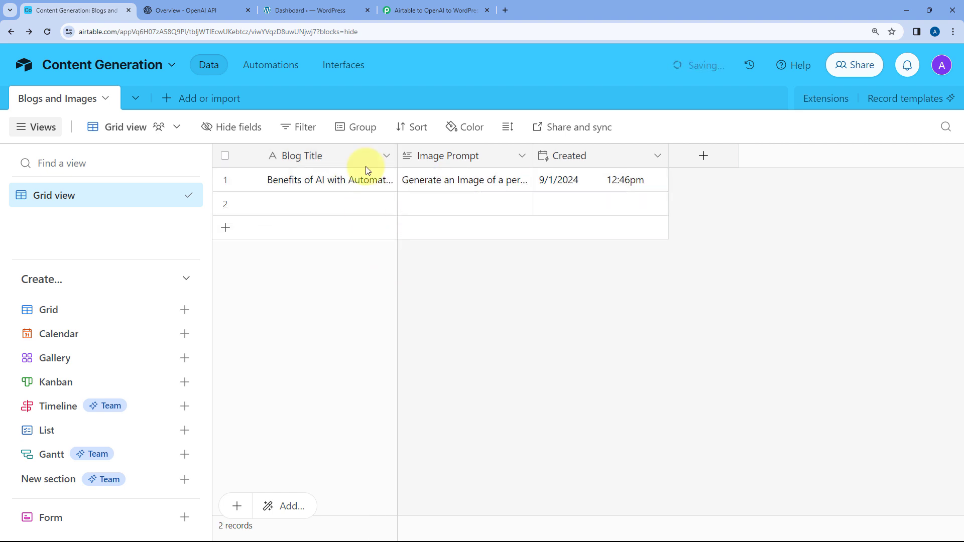
left_click(412, 10)
left_click_drag(693, 303, 518, 276)
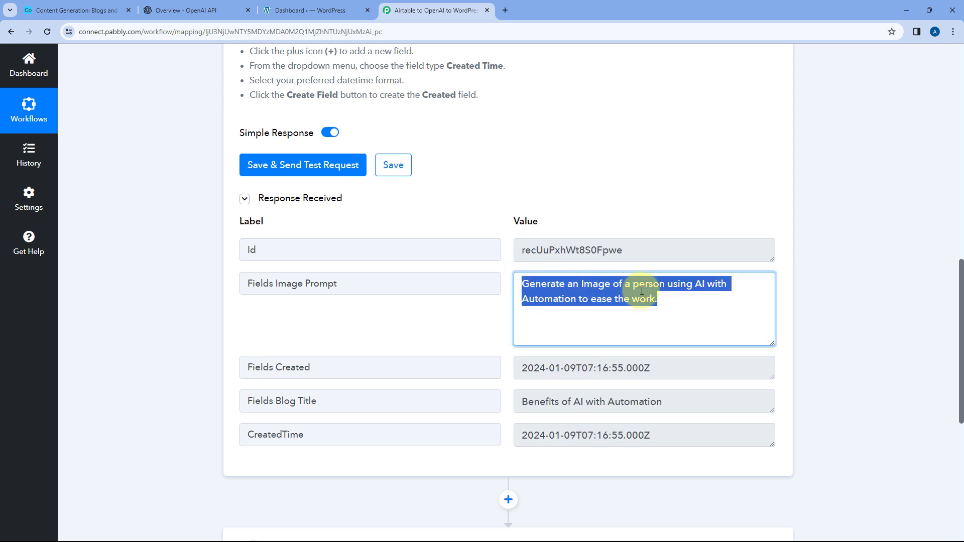
left_click(669, 287)
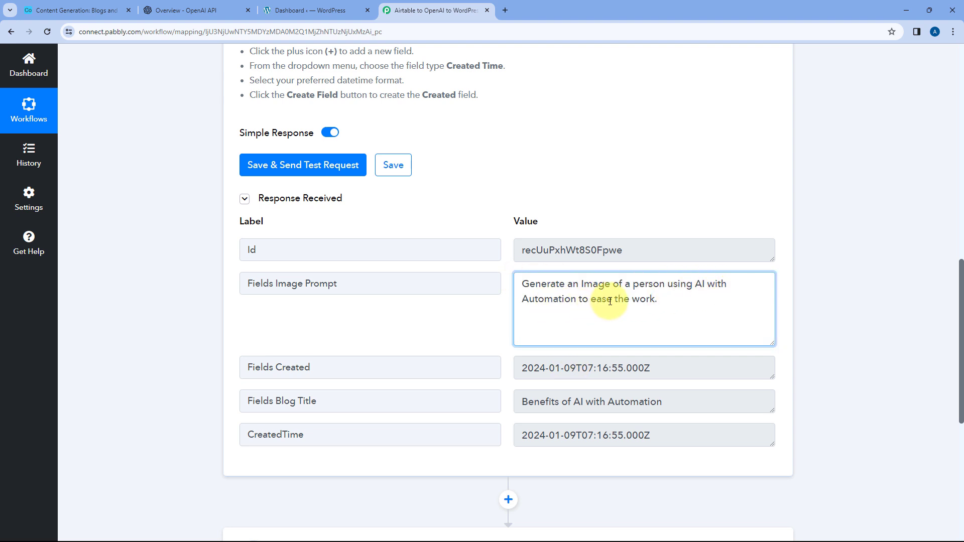
- Delete the empty second record from the Blogs and Images table in Airtable and return to the Pabbly Connect workflow's next action
left_click(67, 5)
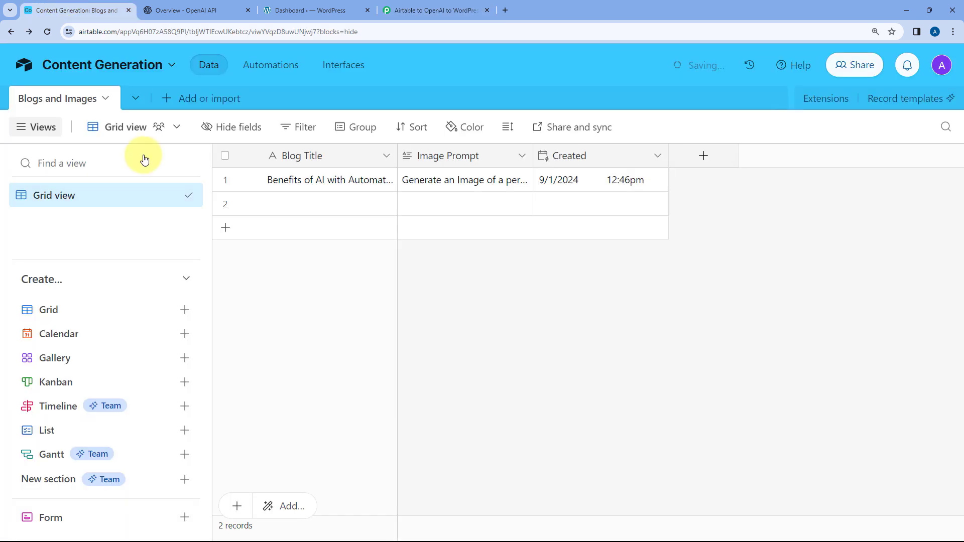
right_click(283, 206)
left_click(348, 470)
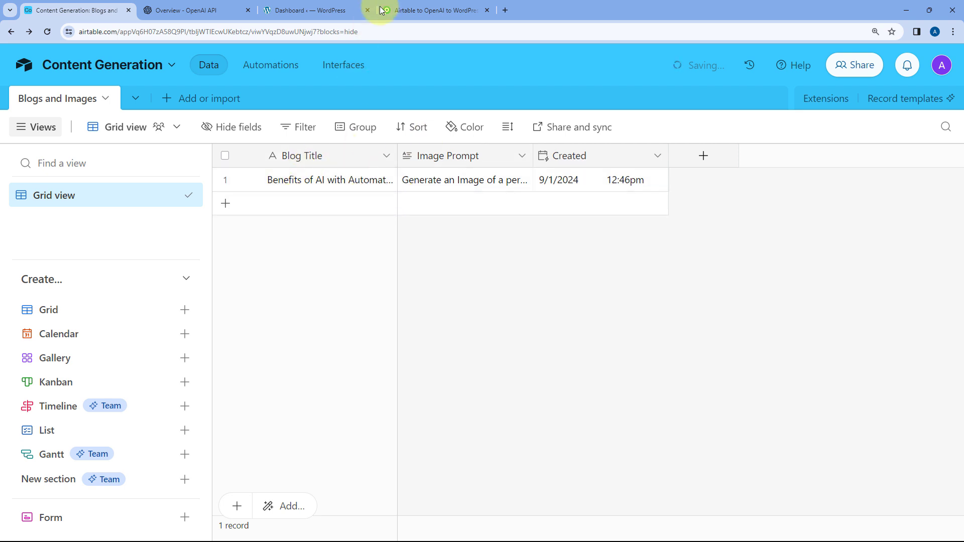
left_click(397, 7)
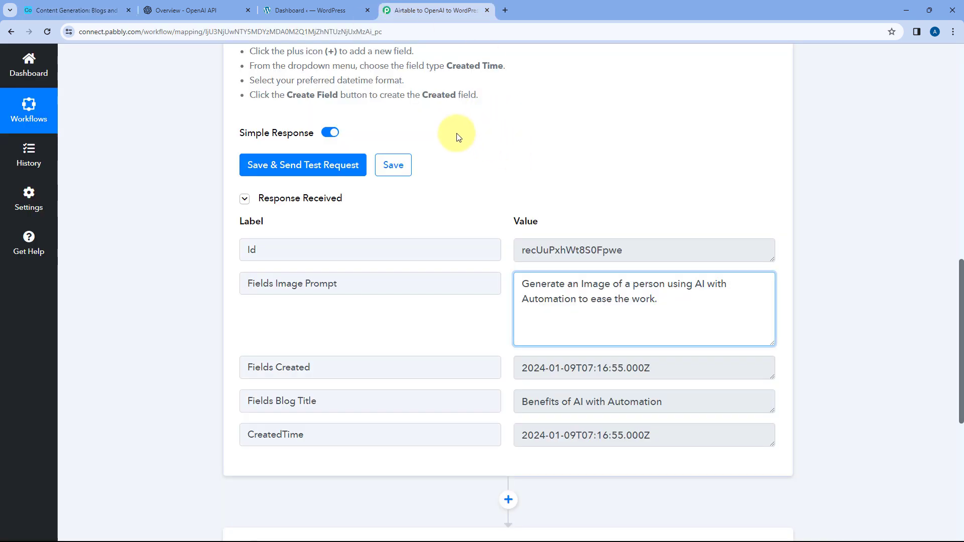
scroll(490, 171, "down", 3)
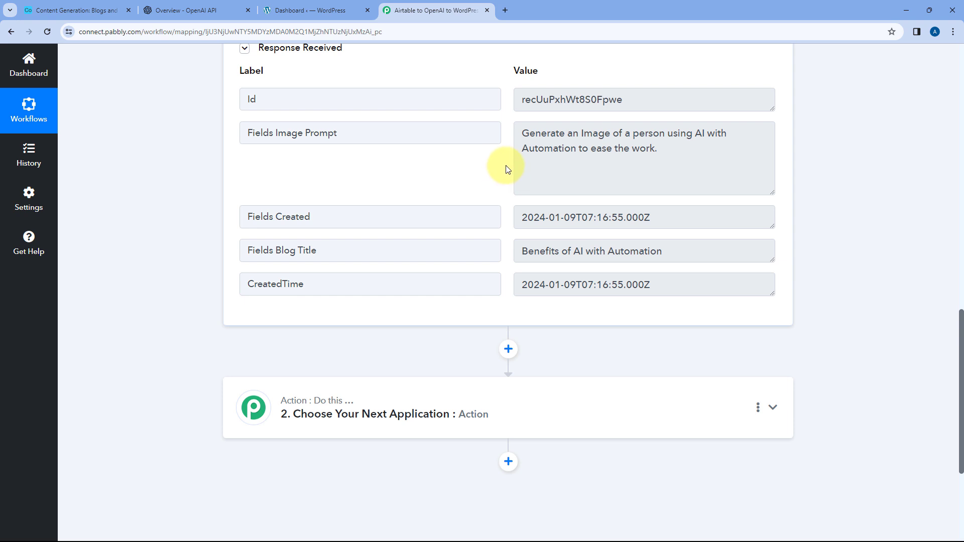
- Review the Fields Image Prompt value in the trigger response and the remaining record in Airtable, and return to the Pabbly Connect workflow
left_click_drag(690, 149, 523, 134)
left_click(507, 137)
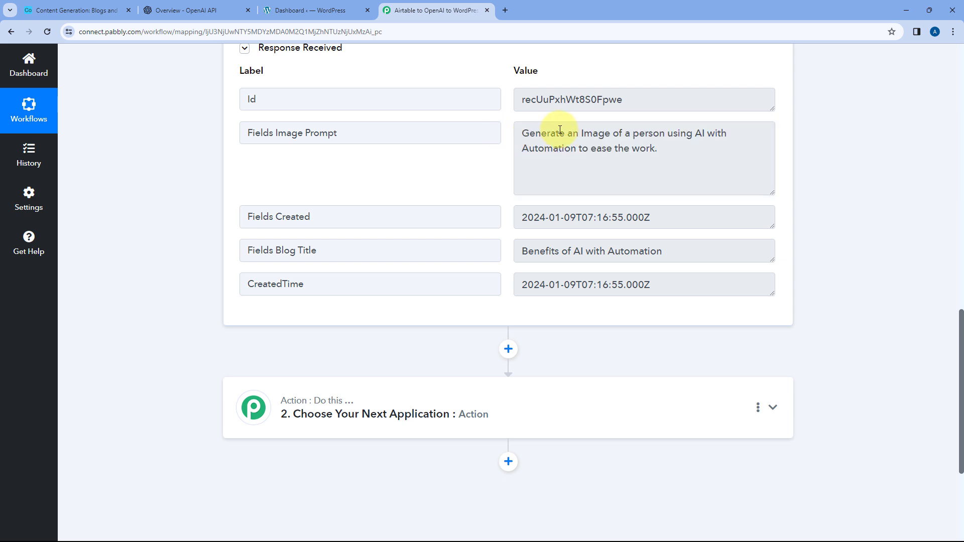
left_click(72, 10)
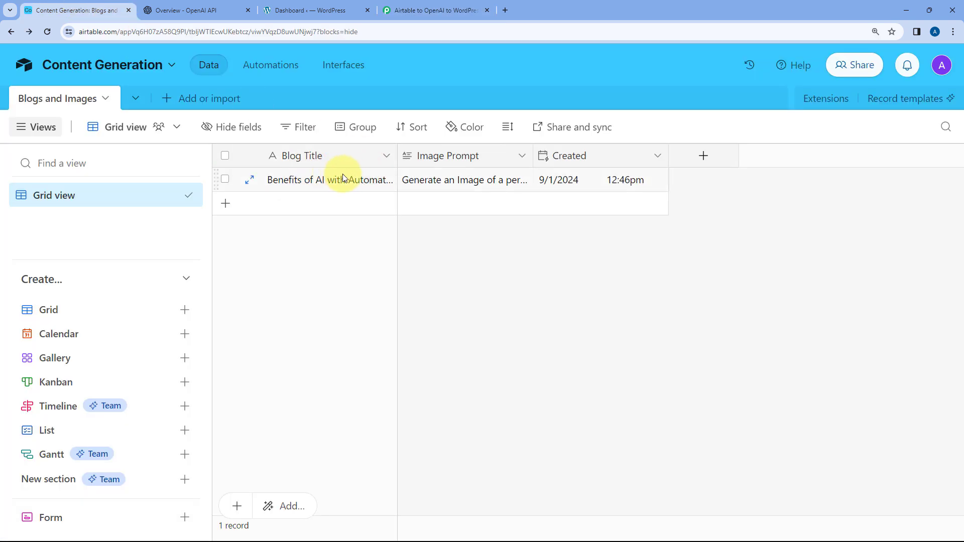
left_click(407, 6)
- Search for "Open" among the apps for the workflow's second step and choose OpenAI (ChatGPT, DALL-E)
scroll(191, 263, "down", 5)
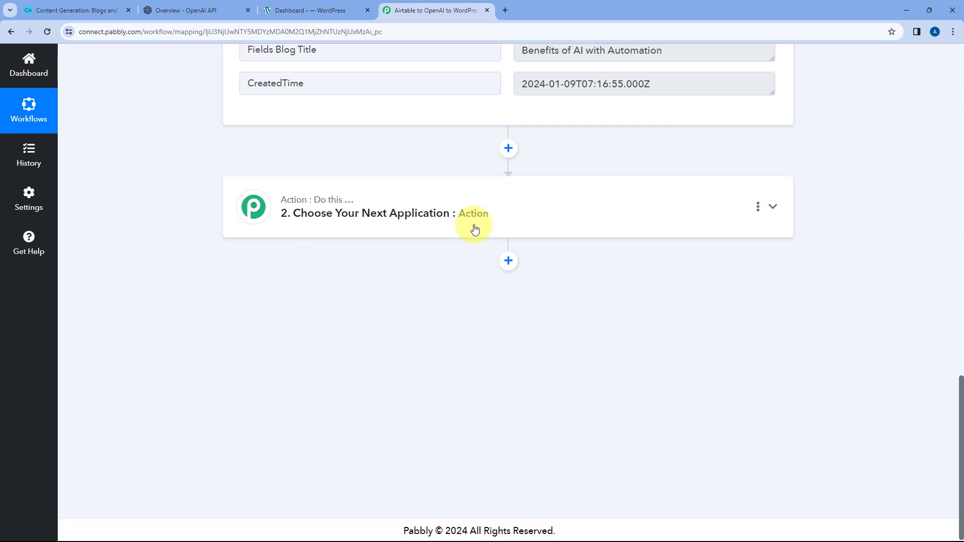
left_click(549, 202)
scroll(258, 230, "up", 4)
left_click(271, 259)
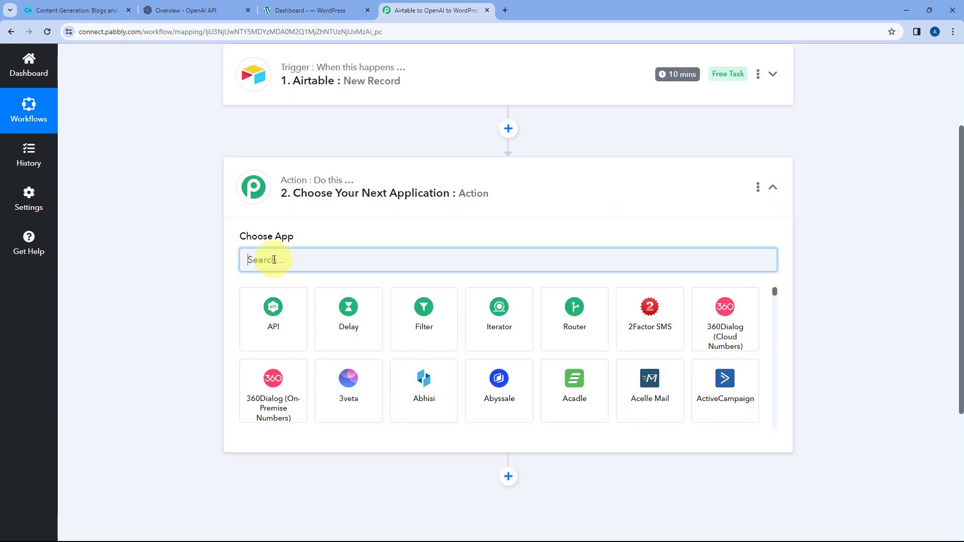
type("Open")
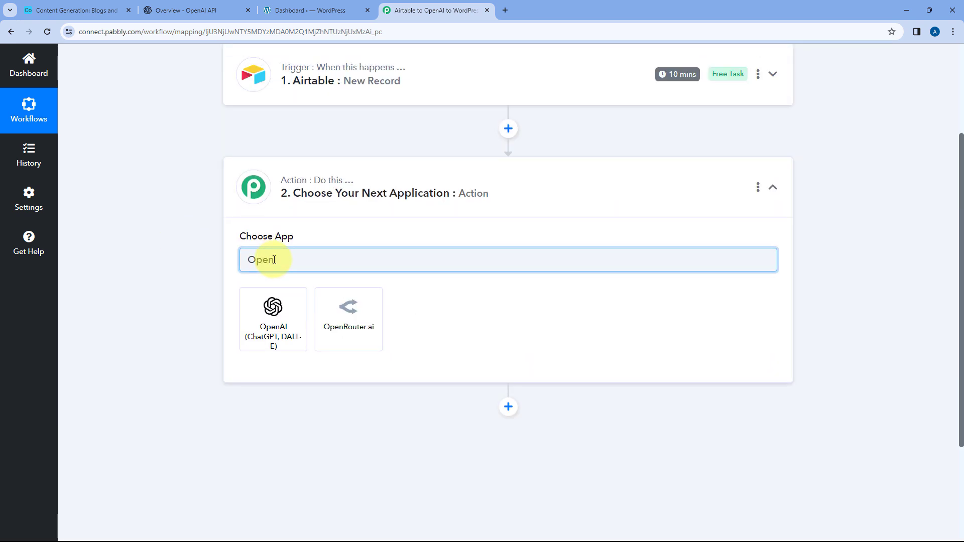
left_click(276, 307)
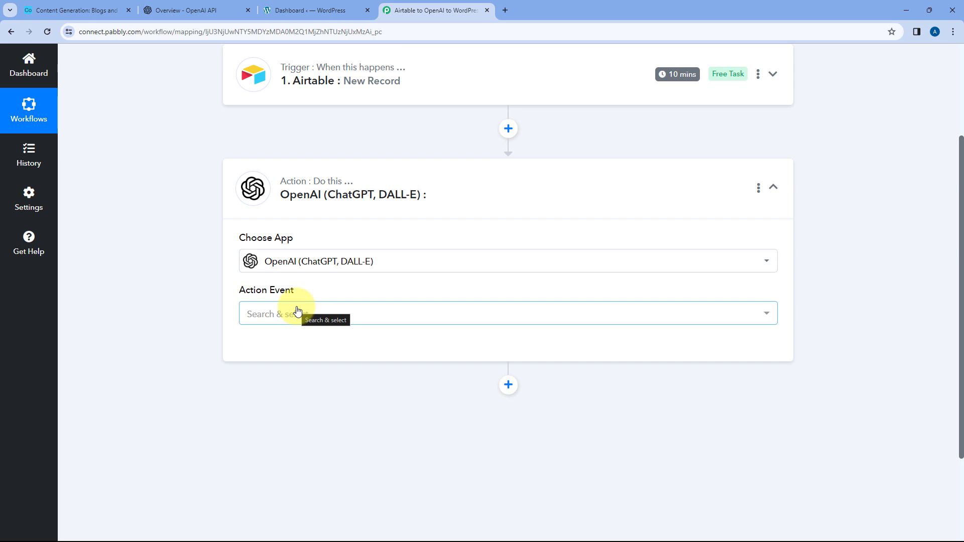
- Set the OpenAI action event to Generate Image (DALL-E) and start adding a new connection
scroll(157, 241, "down", 2)
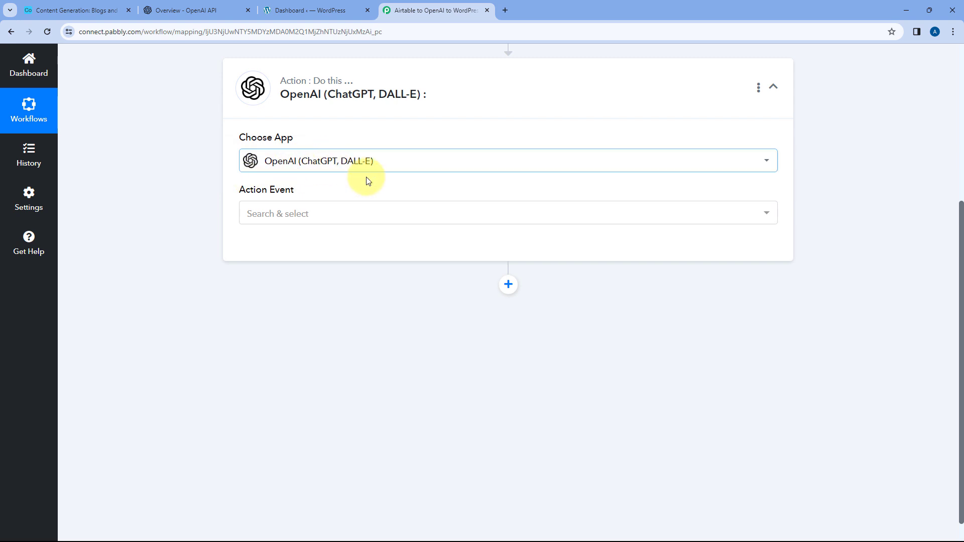
left_click(312, 211)
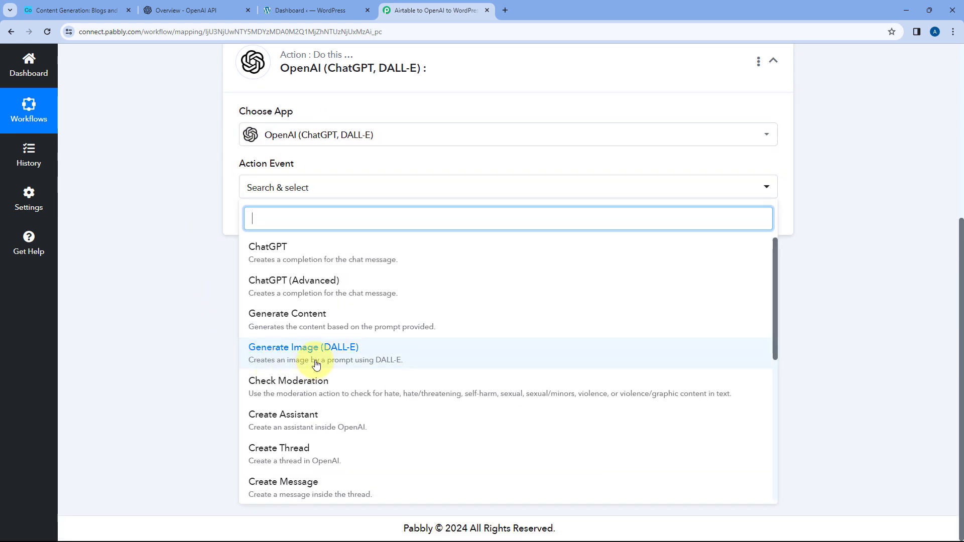
left_click(315, 366)
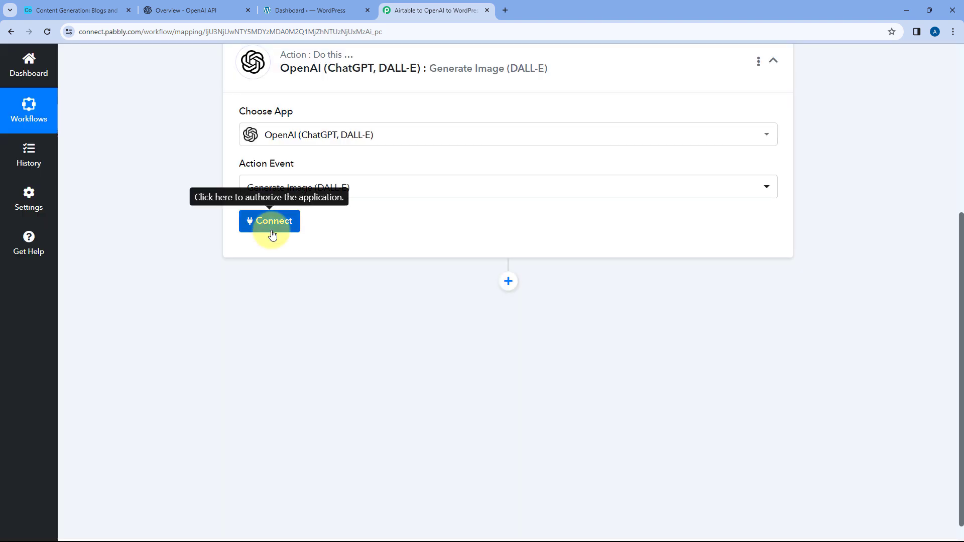
left_click(272, 225)
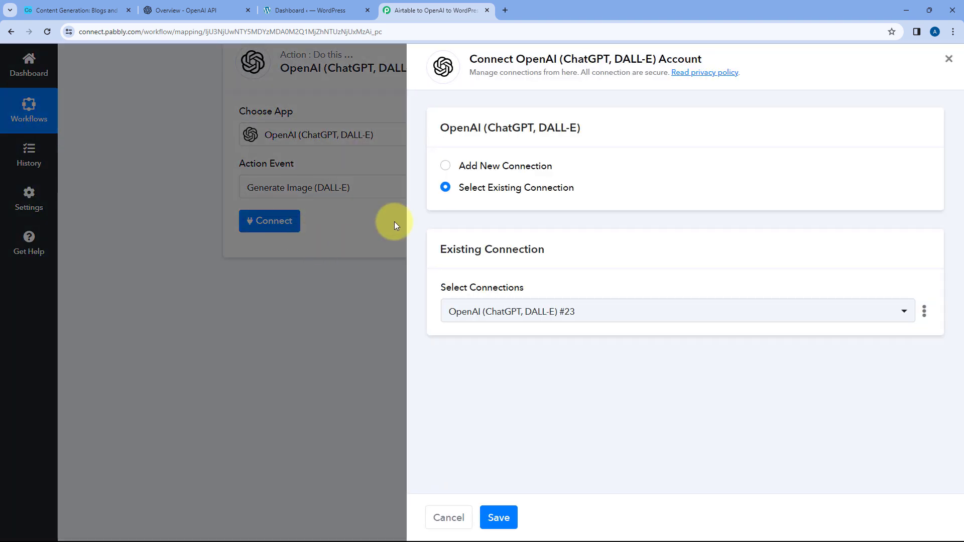
left_click(445, 165)
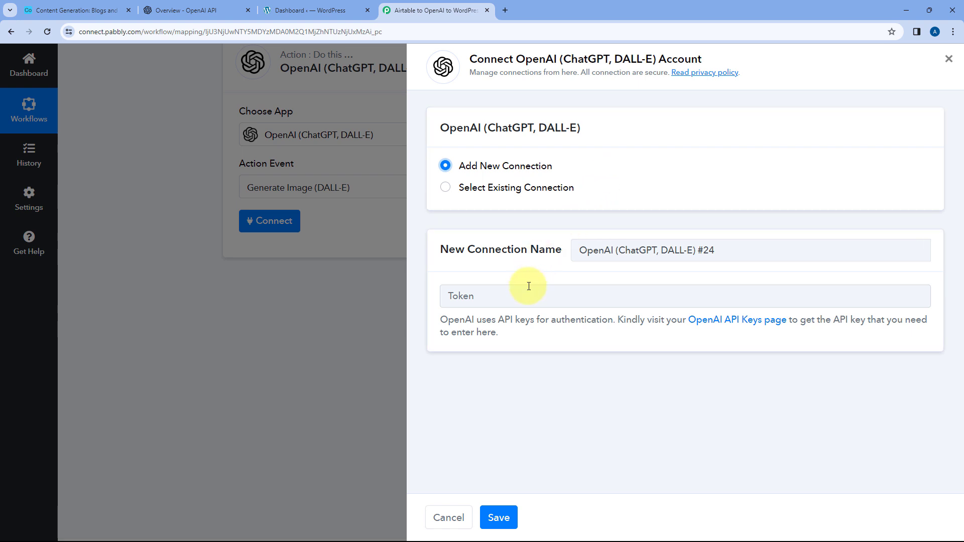
- Create a new secret API key named "Pabbly Connect" on the OpenAI platform and copy it
left_click(198, 10)
mouse_move(21, 132)
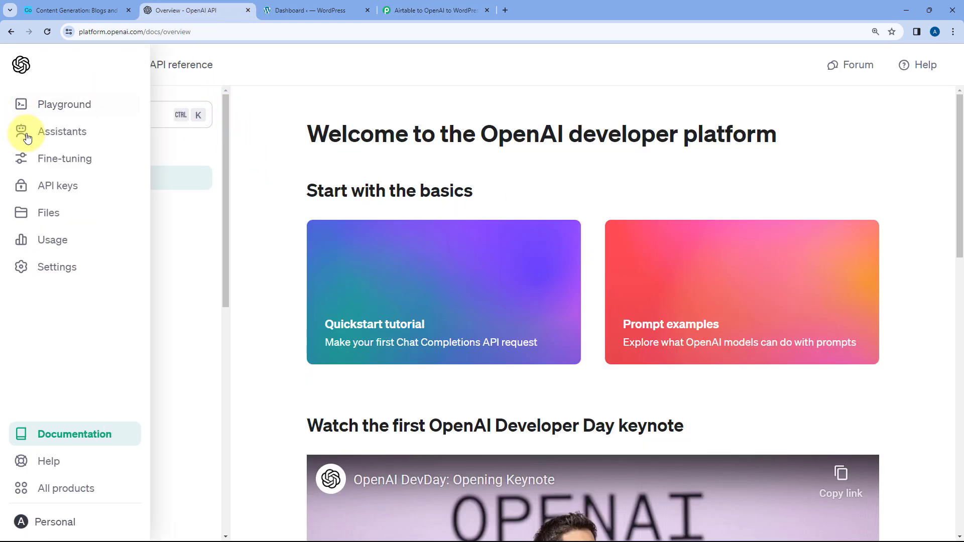
left_click(55, 191)
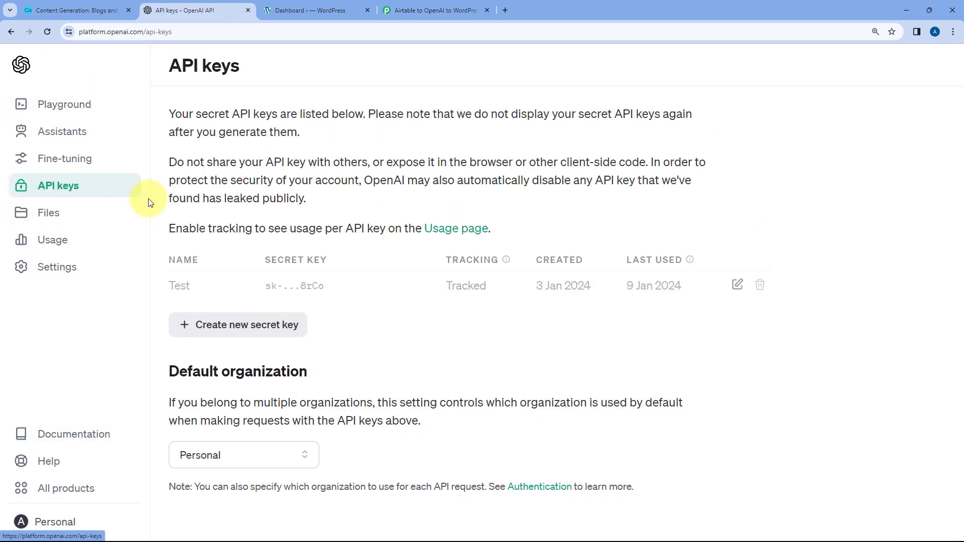
left_click(230, 327)
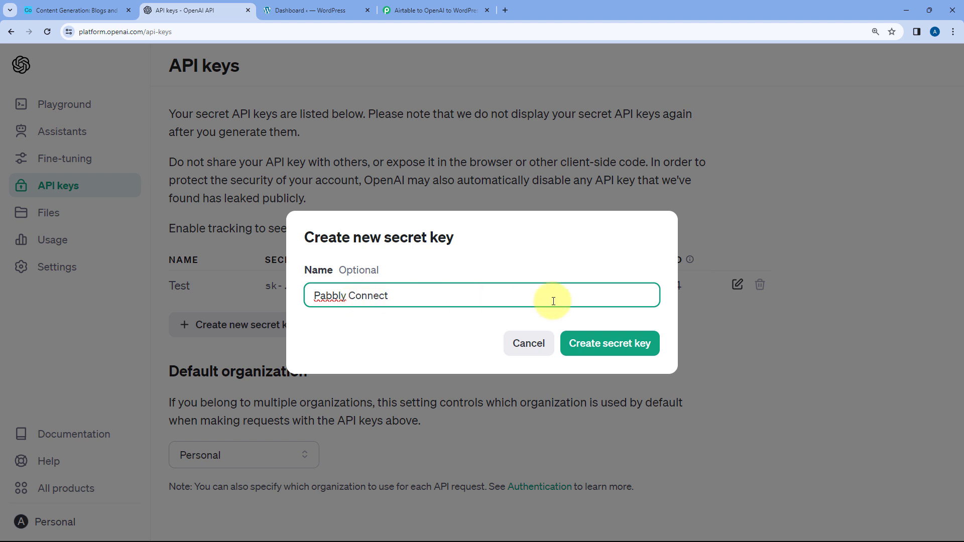
left_click(596, 343)
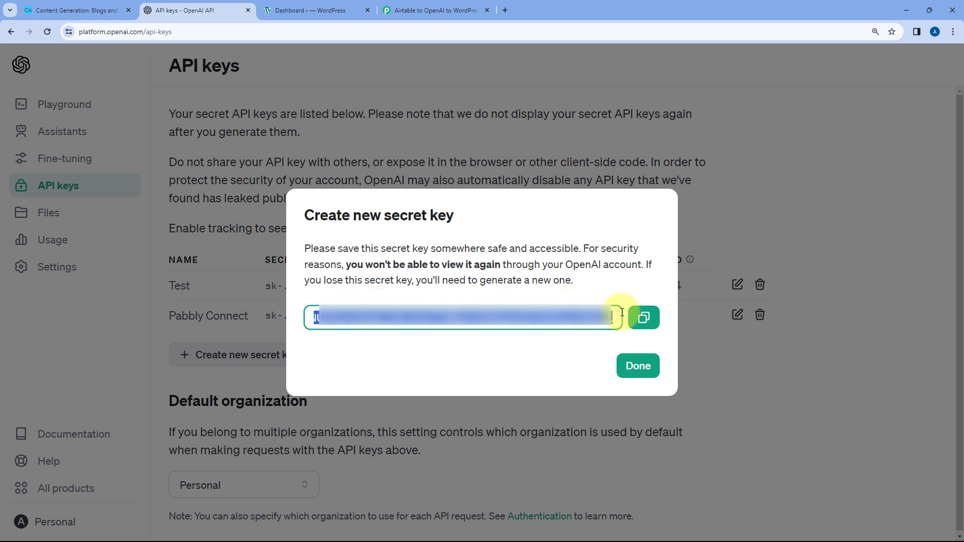
left_click(642, 320)
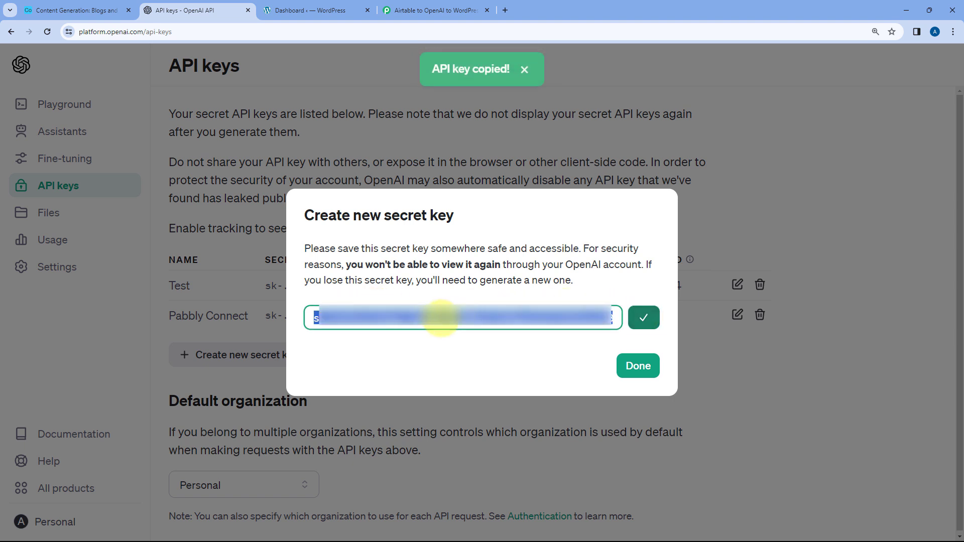
- Paste the OpenAI API key into the new connection's Token field in Pabbly Connect and save the connection
left_click(409, 5)
right_click(476, 292)
left_click(508, 397)
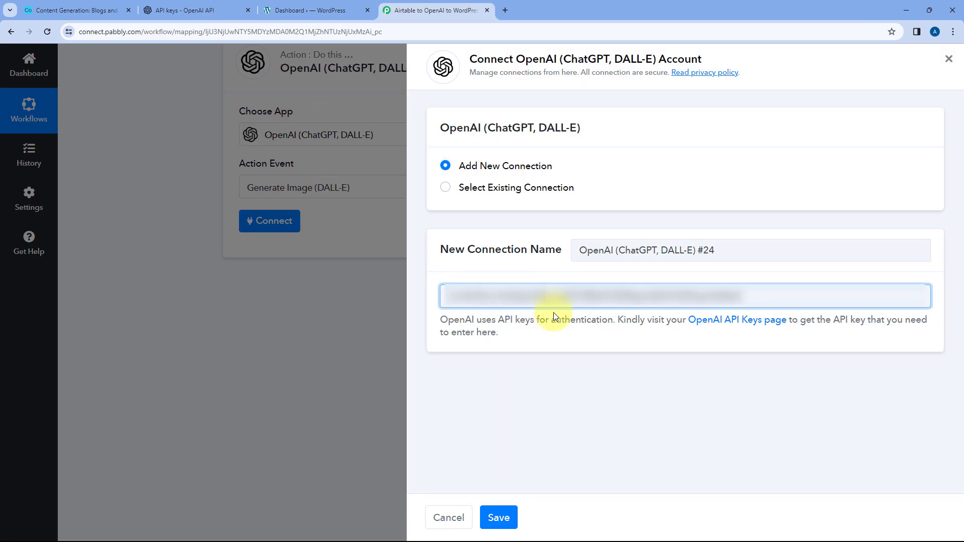
left_click(500, 516)
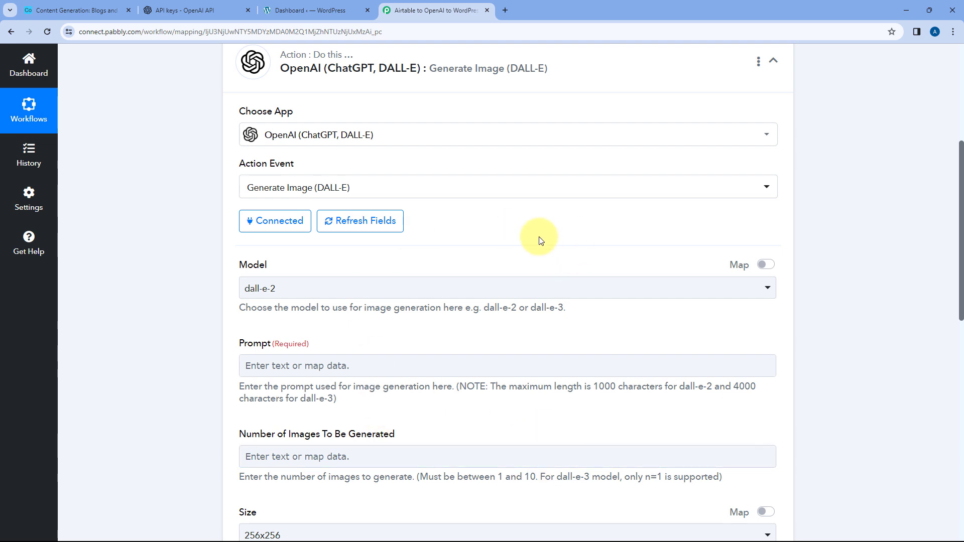
- Close the new secret key dialog on the OpenAI platform and return to the Pabbly Connect workflow
left_click(196, 10)
left_click(637, 360)
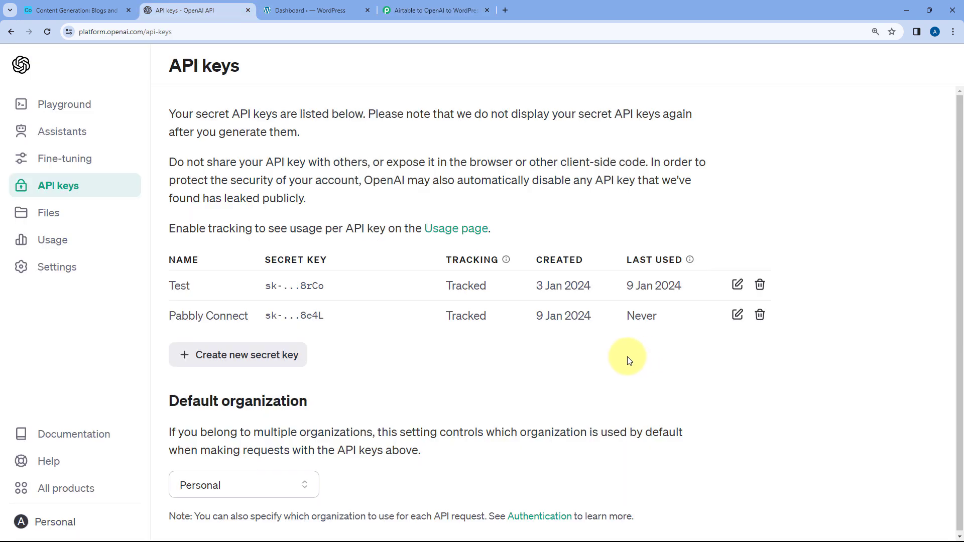
left_click(421, 10)
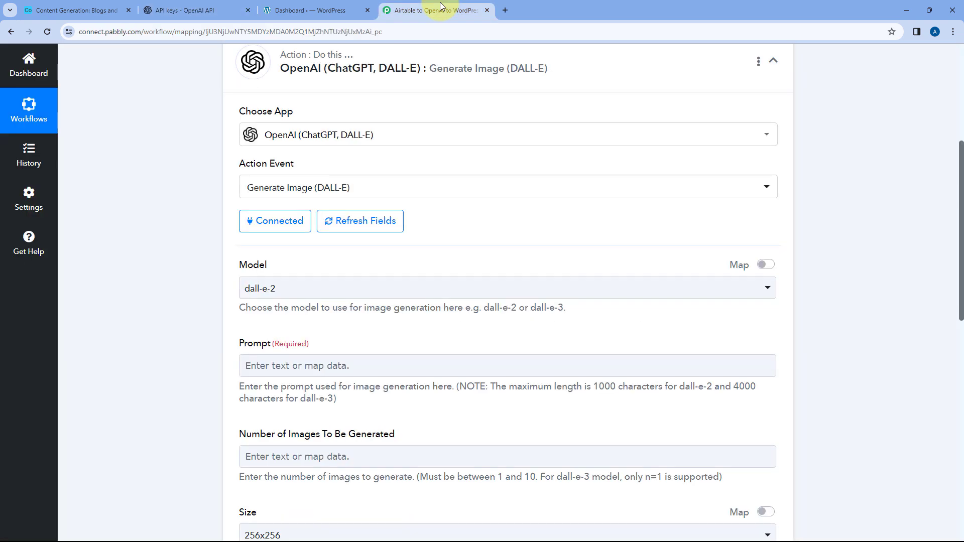
- Set the image generation model to dall-e-3
scroll(366, 262, "down", 2)
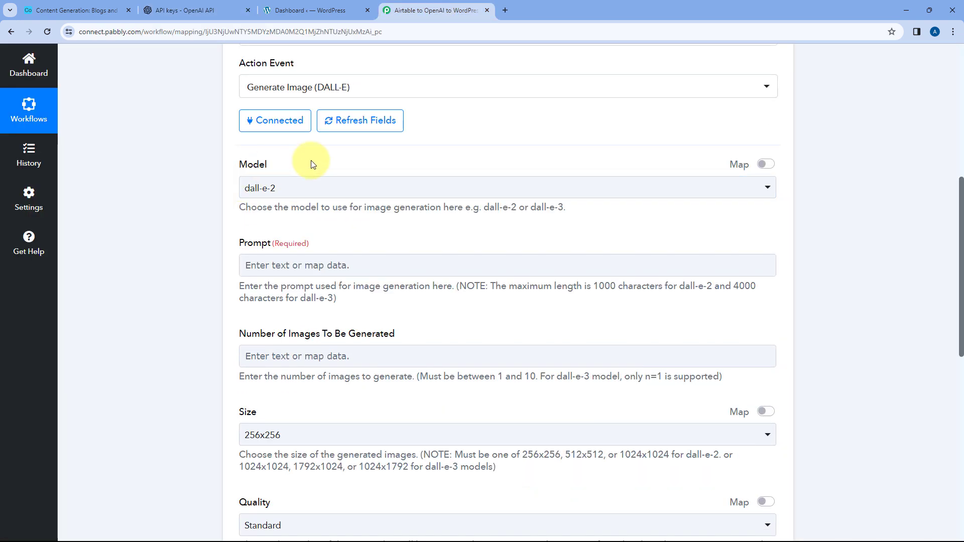
left_click(322, 193)
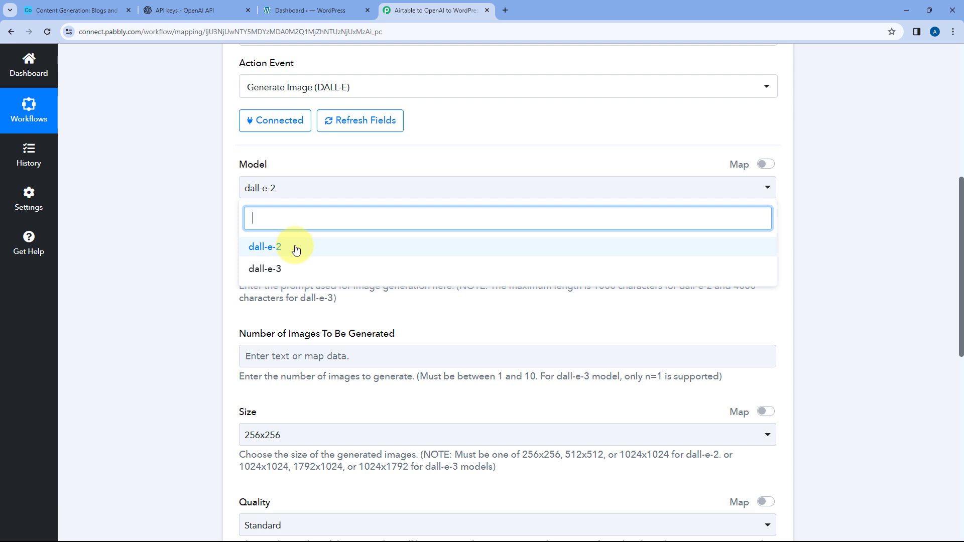
left_click(277, 269)
left_click(218, 216)
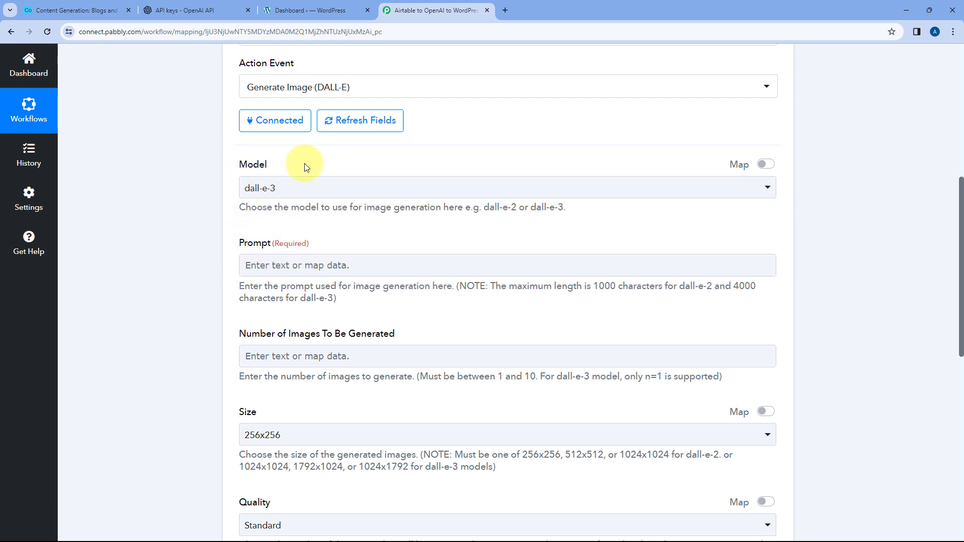
- Check the Airtable record and the Fields Image Prompt value in the trigger's response as the source for the image prompt
scroll(197, 224, "down", 1)
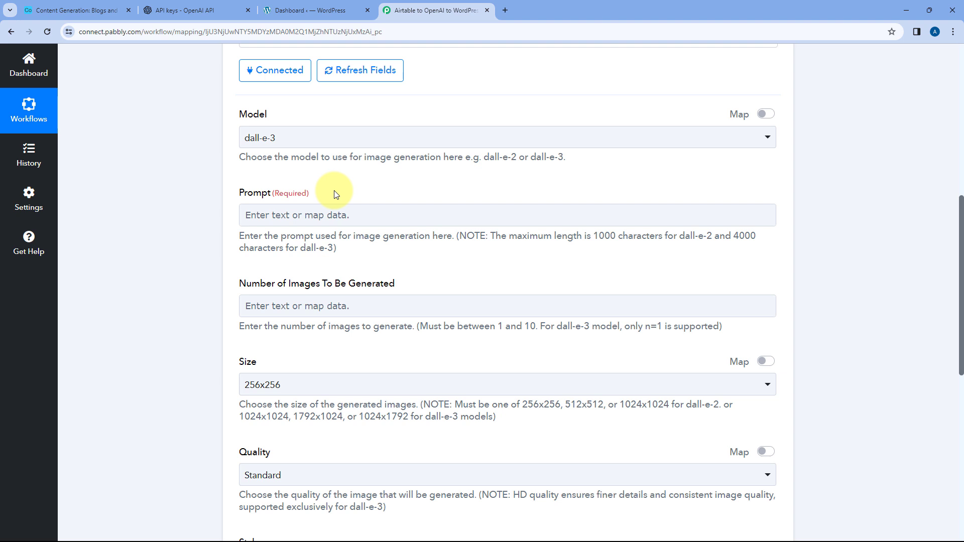
scroll(334, 196, "up", 1)
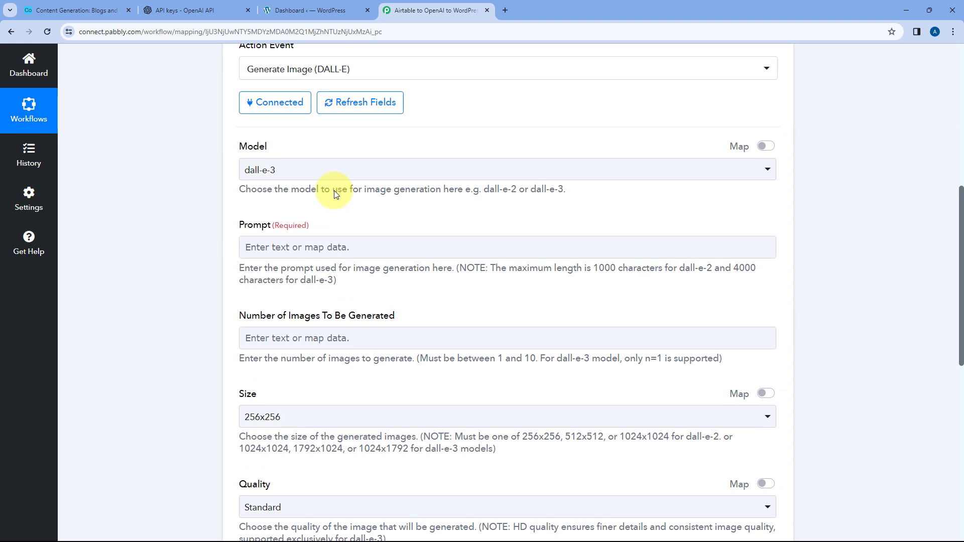
left_click(28, 6)
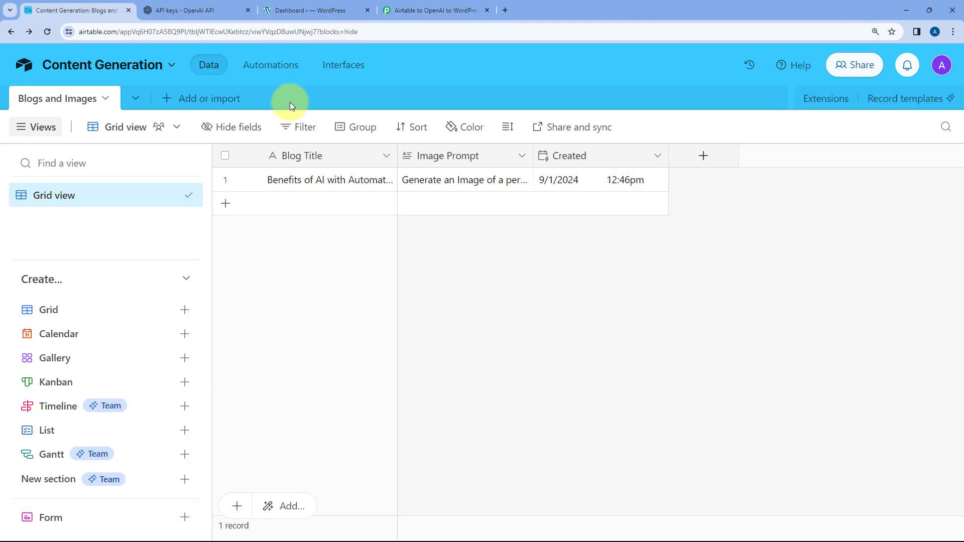
left_click(432, 10)
scroll(422, 230, "up", 6)
left_click(462, 224)
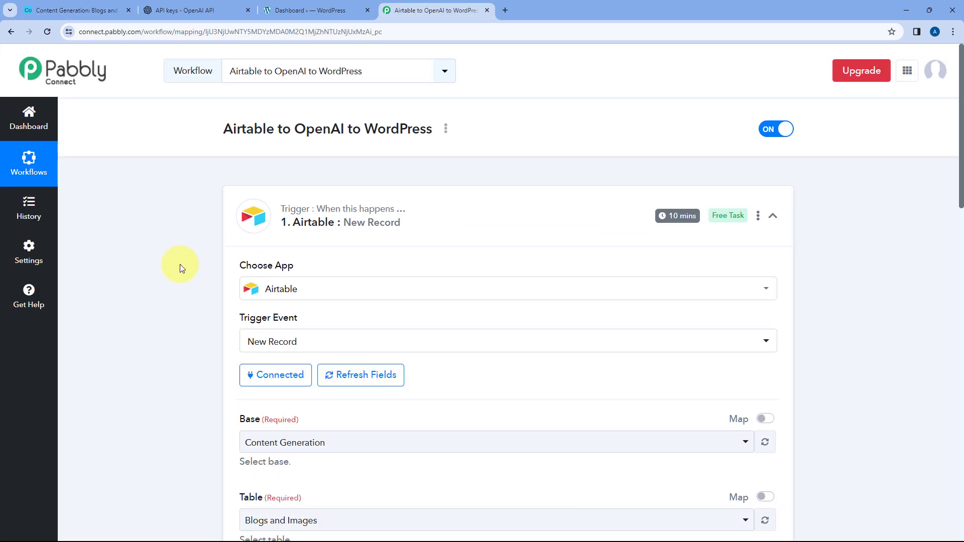
scroll(180, 264, "down", 8)
scroll(501, 249, "down", 5)
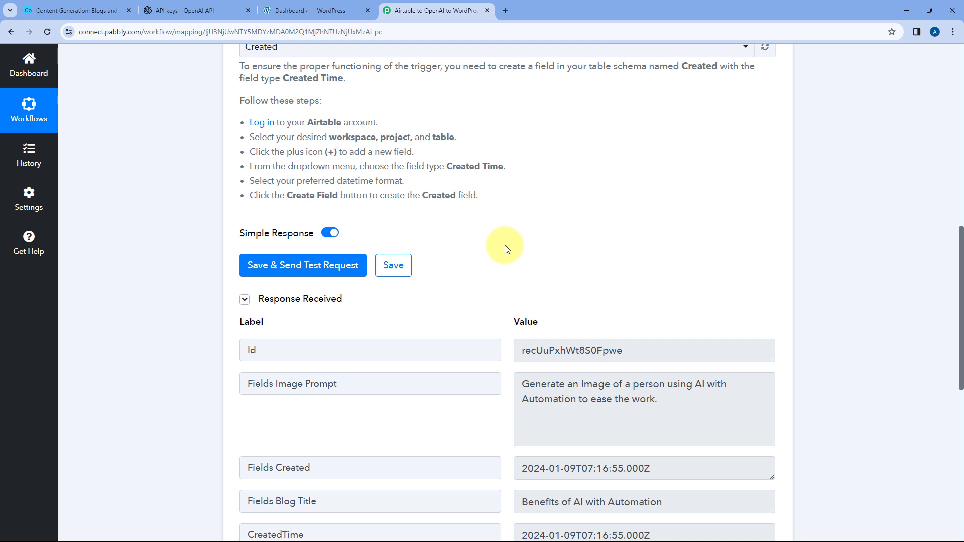
left_click_drag(341, 283, 283, 282)
left_click(532, 281)
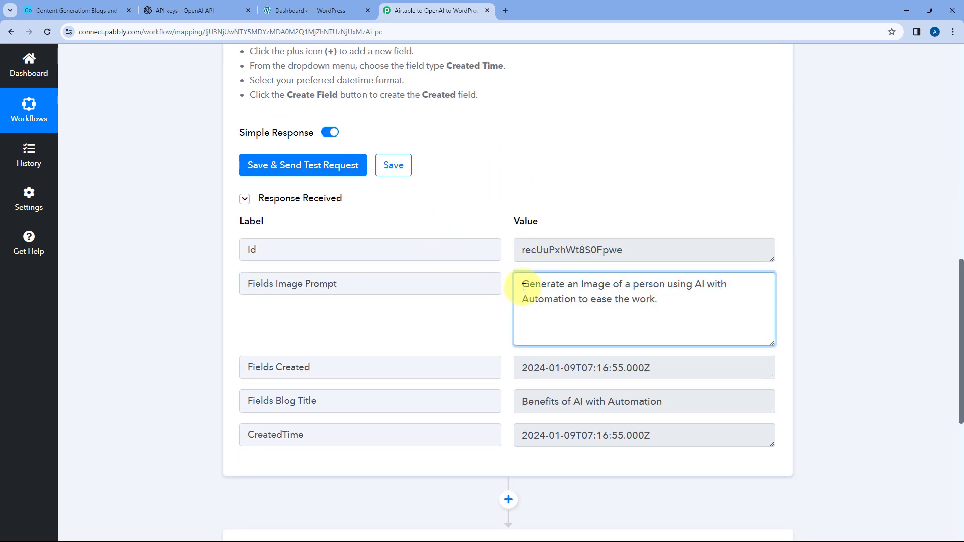
left_click_drag(532, 283, 673, 298)
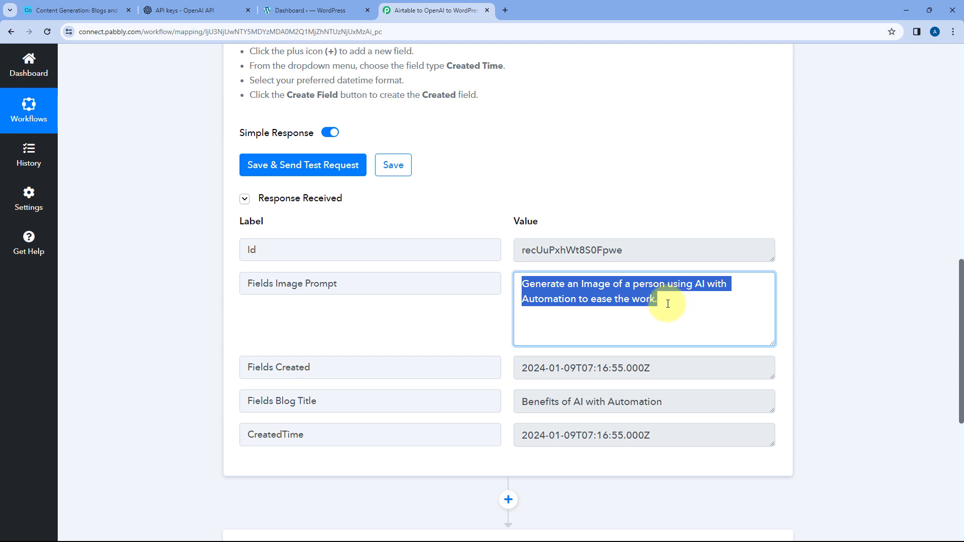
left_click(668, 303)
left_click_drag(664, 300, 527, 276)
left_click(502, 266)
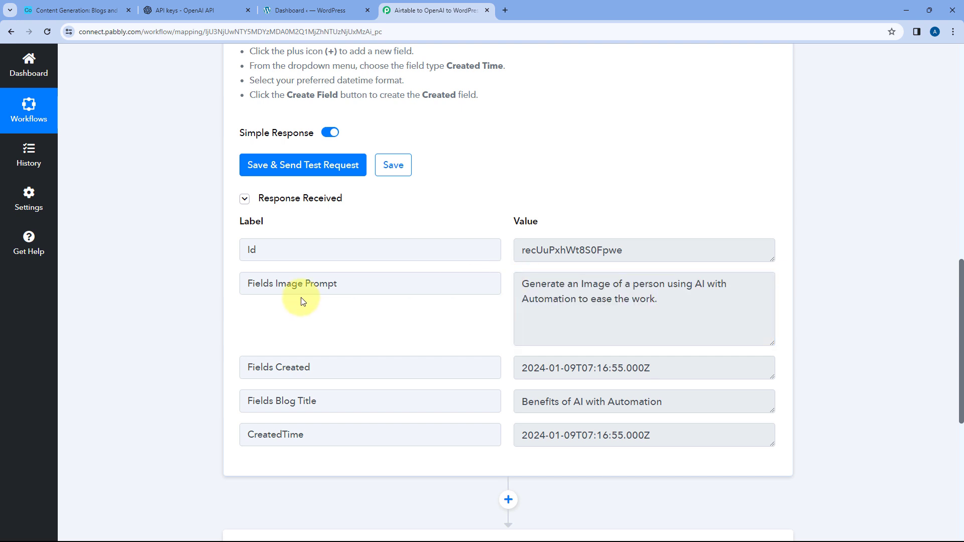
- Map the Fields Image Prompt value from the Airtable New Record step into the Generate Image action's Prompt field
scroll(482, 251, "down", 5)
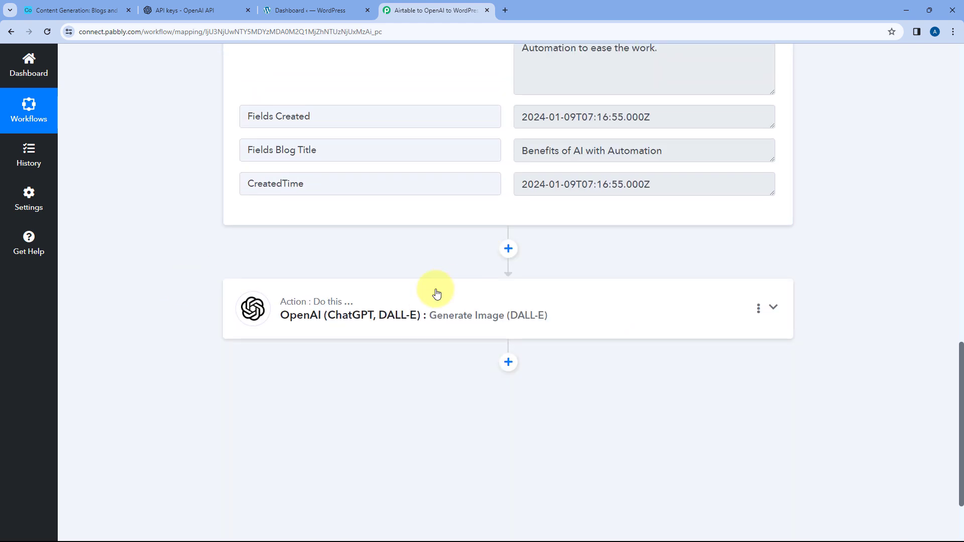
left_click(436, 293)
scroll(154, 259, "down", 5)
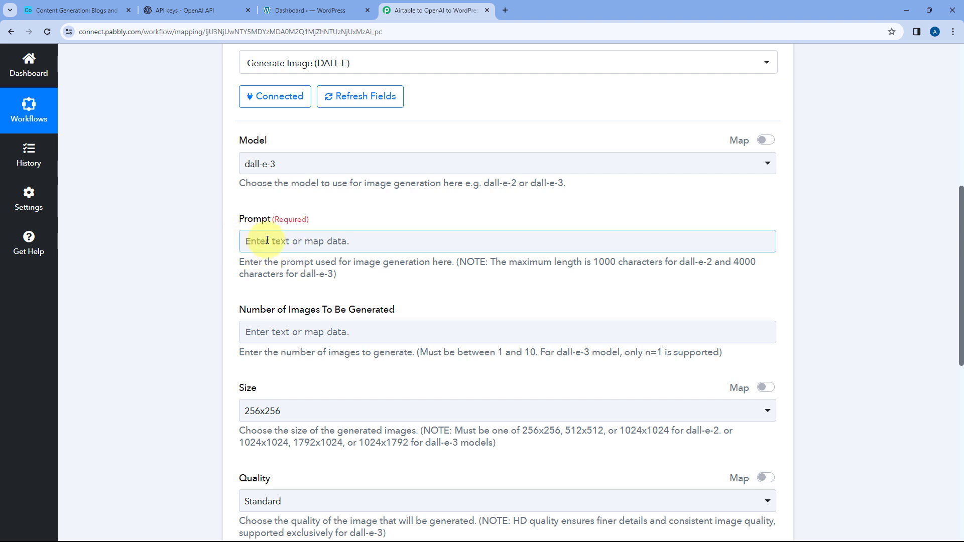
left_click(269, 241)
scroll(233, 238, "down", 1)
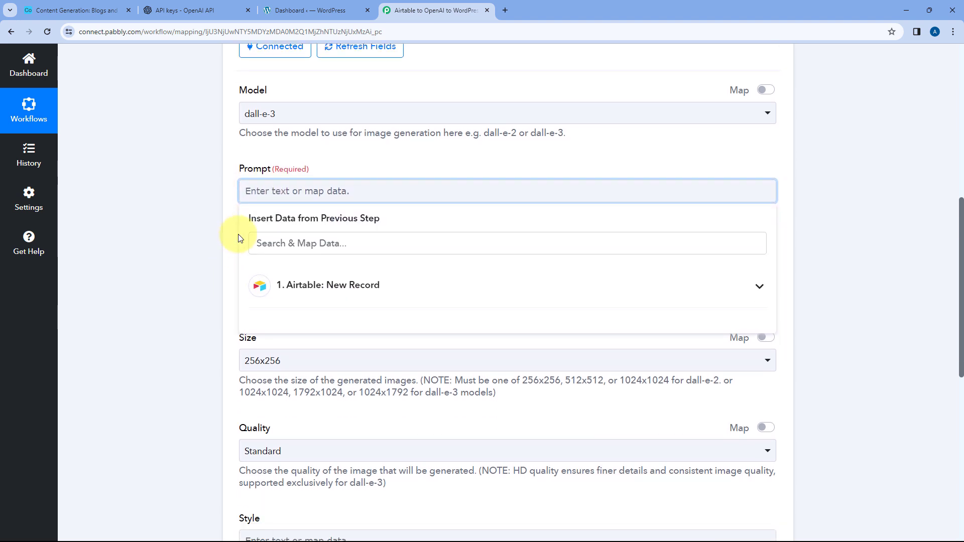
left_click(385, 286)
scroll(178, 261, "down", 2)
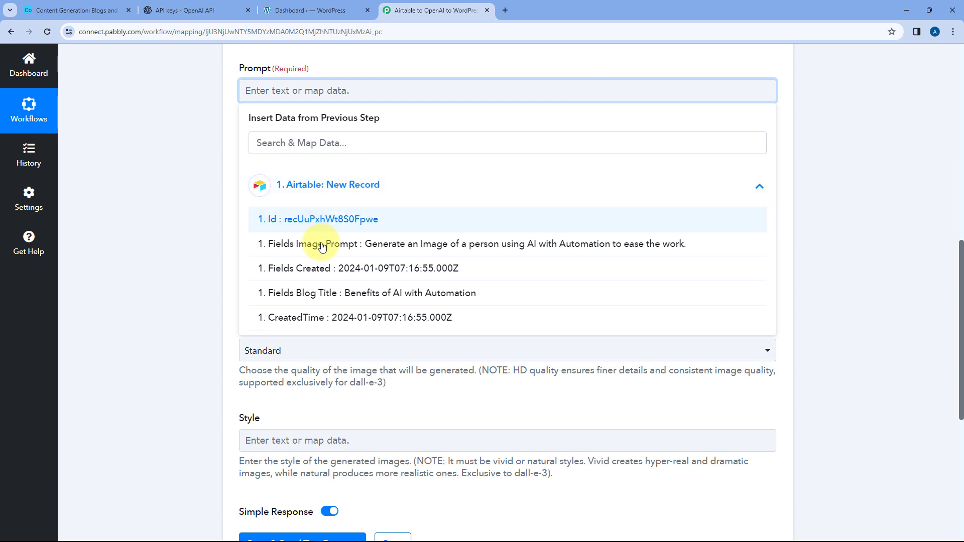
left_click(363, 243)
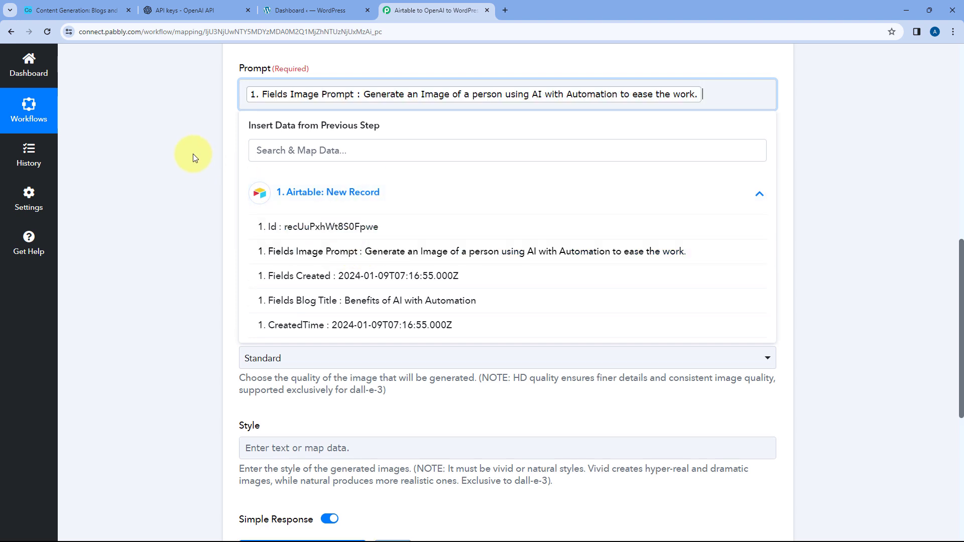
- Close the prompt mapping list, check the source record in the Airtable base and return to the Pabbly Connect workflow
left_click(193, 154)
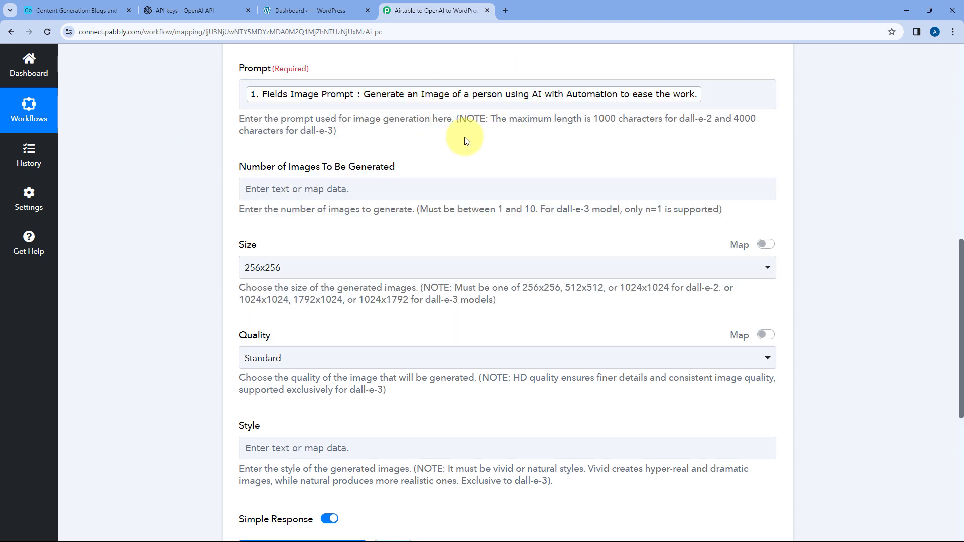
left_click(100, 11)
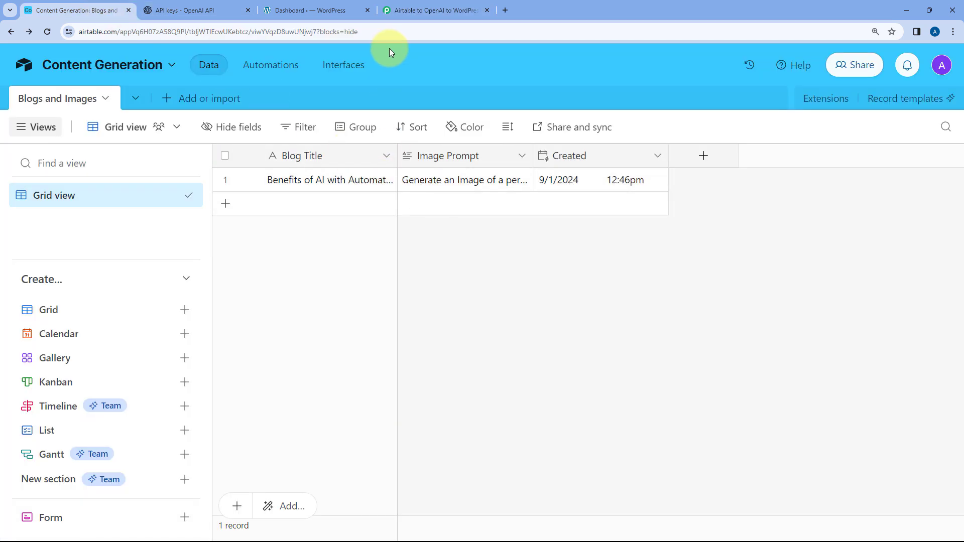
left_click(405, 10)
scroll(450, 156, "up", 2)
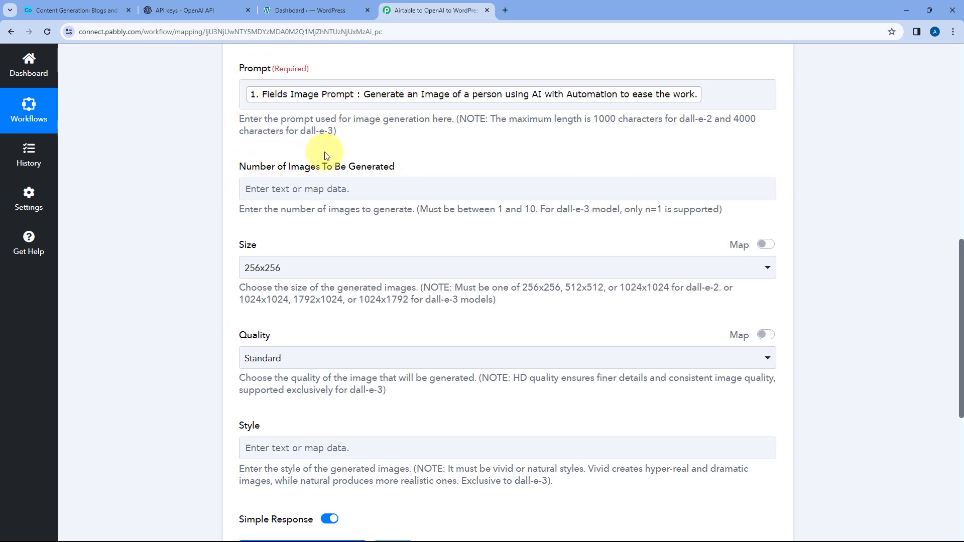
- Set the number of images to be generated to 1
left_click(269, 189)
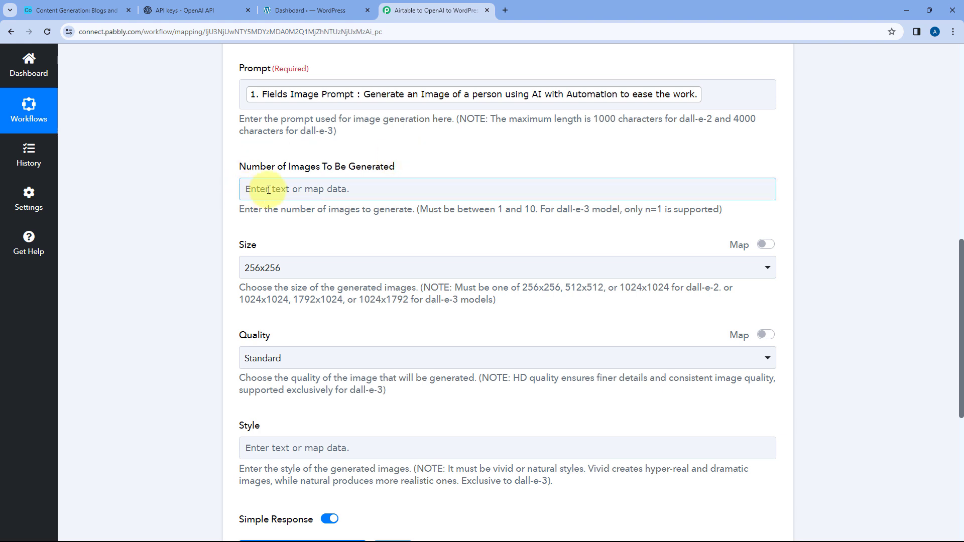
left_click(269, 190)
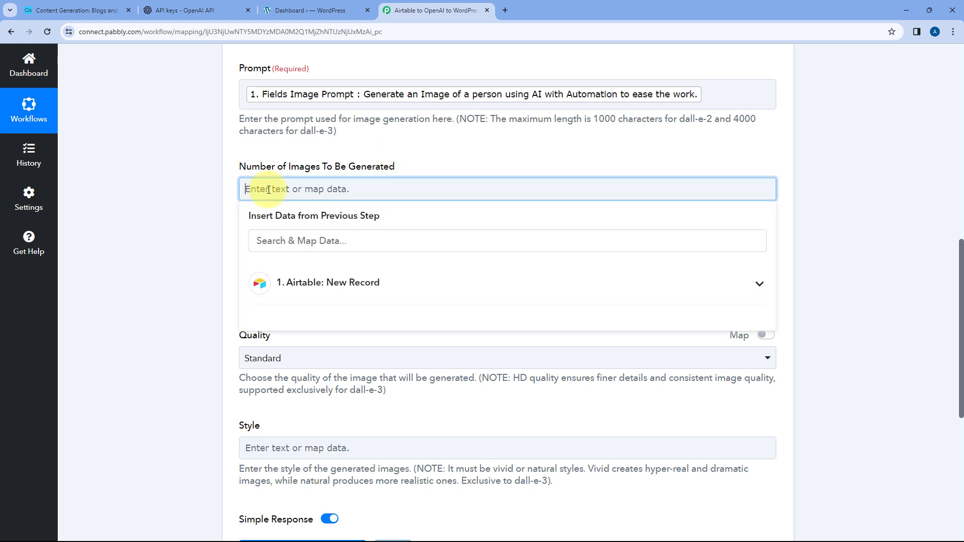
left_click(230, 183)
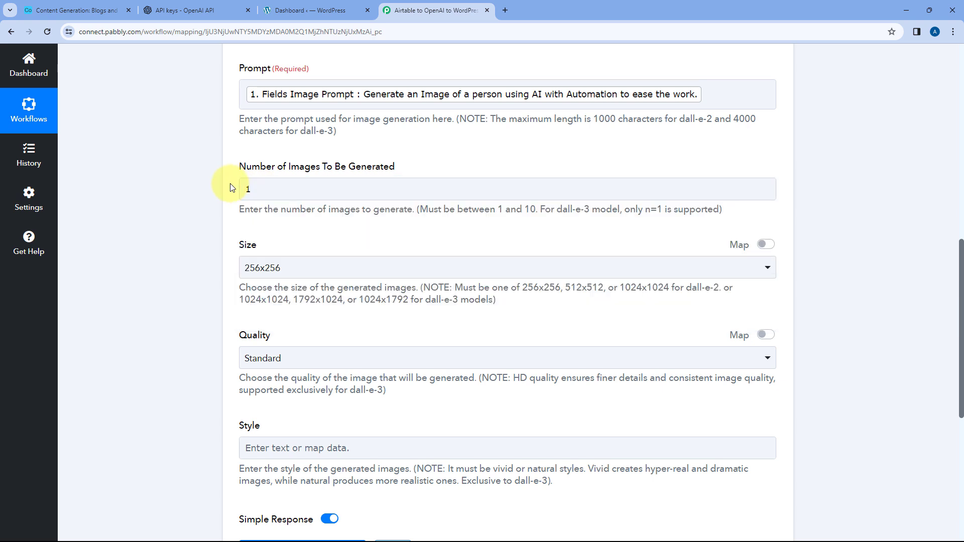
- Set the size of the generated image to 1792x1024
scroll(296, 223, "down", 1)
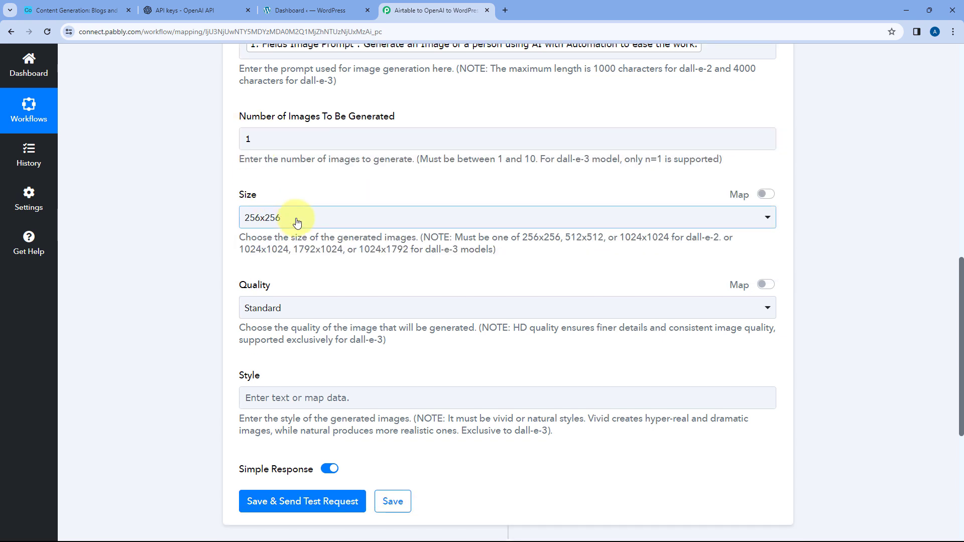
left_click(297, 222)
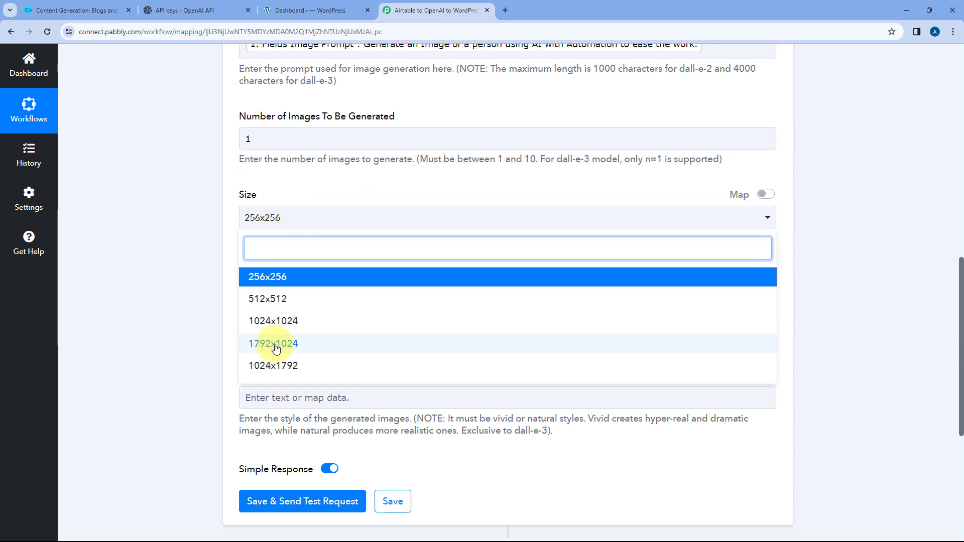
left_click(275, 347)
left_click(301, 218)
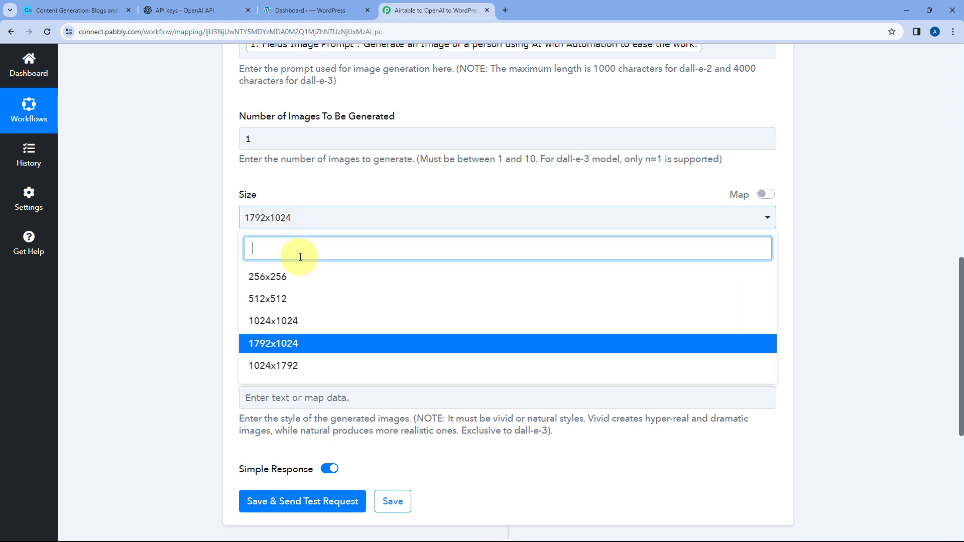
left_click(232, 258)
- Set the quality of the generated image to HD
scroll(301, 226, "down", 2)
left_click(357, 209)
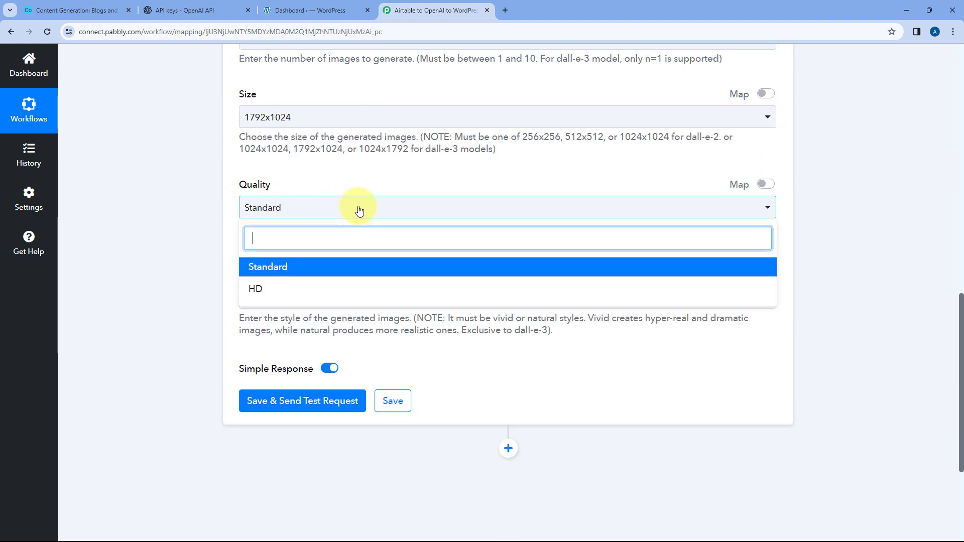
left_click(277, 291)
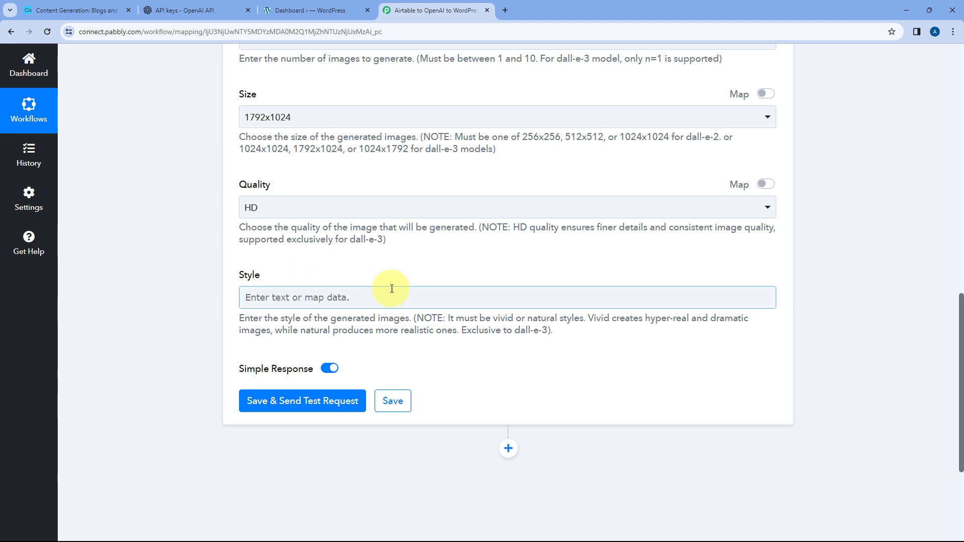
double_click(505, 318)
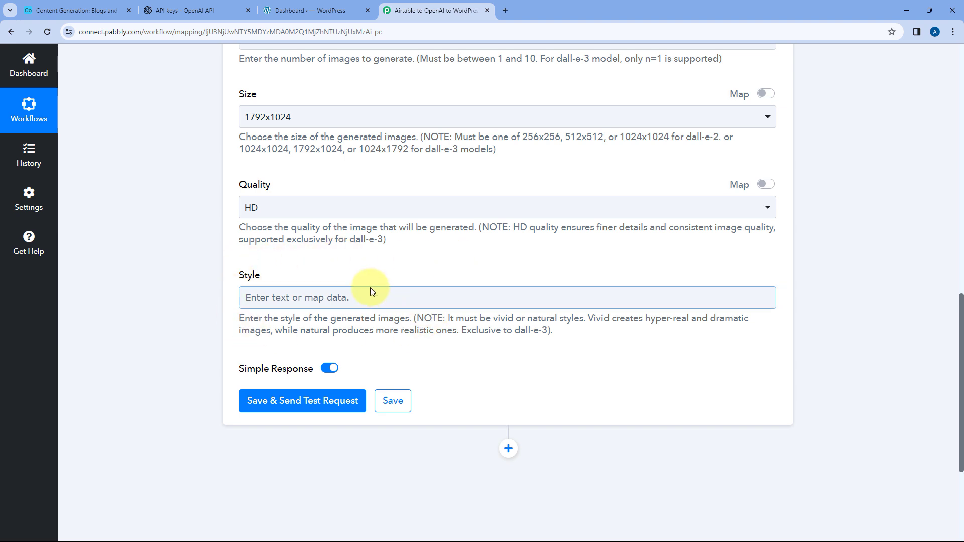
- Review the Generate Image settings, then save the action and send a test request to OpenAI
scroll(371, 291, "up", 6)
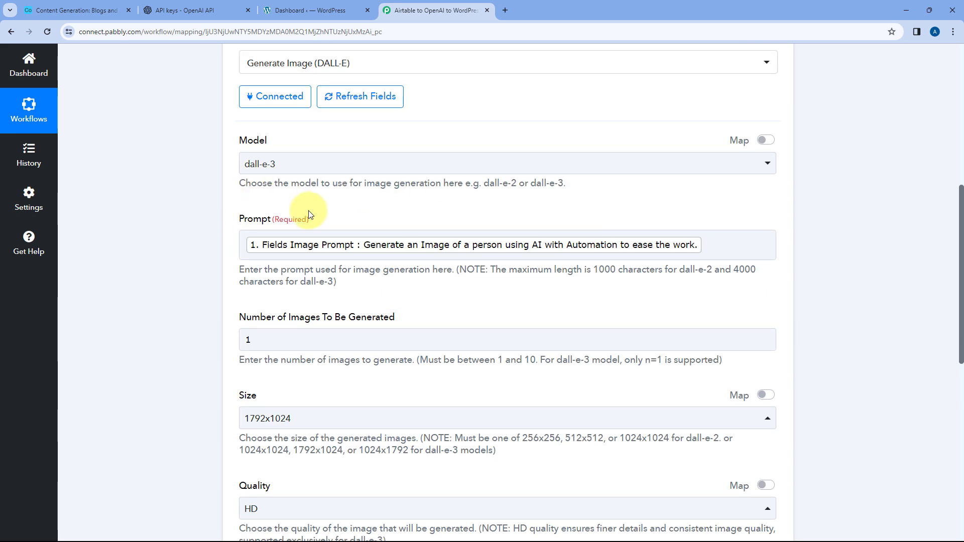
scroll(297, 137, "down", 4)
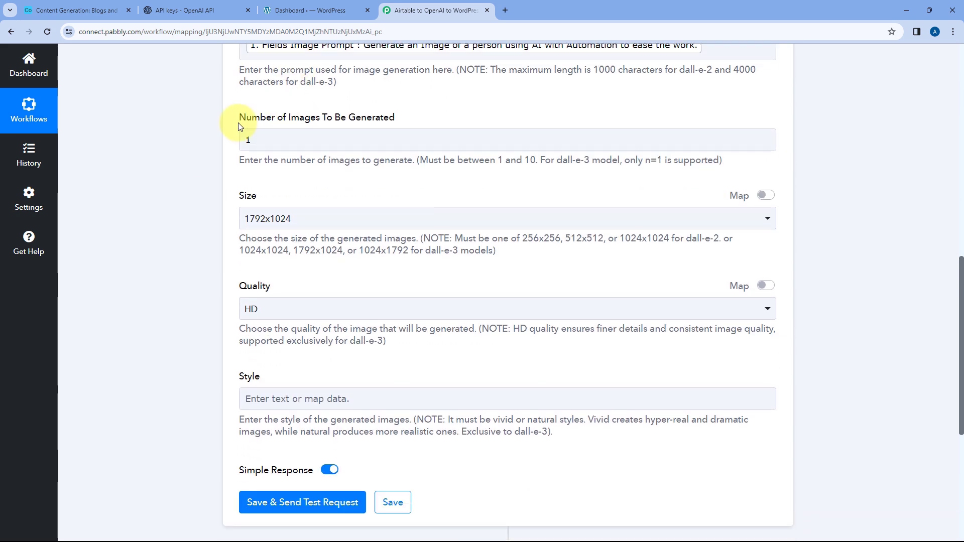
scroll(261, 188, "down", 4)
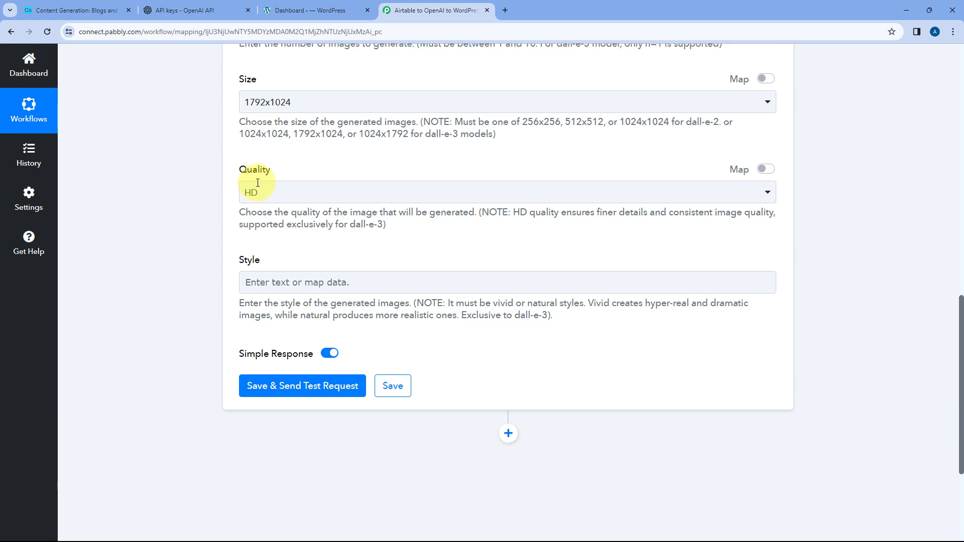
left_click(308, 301)
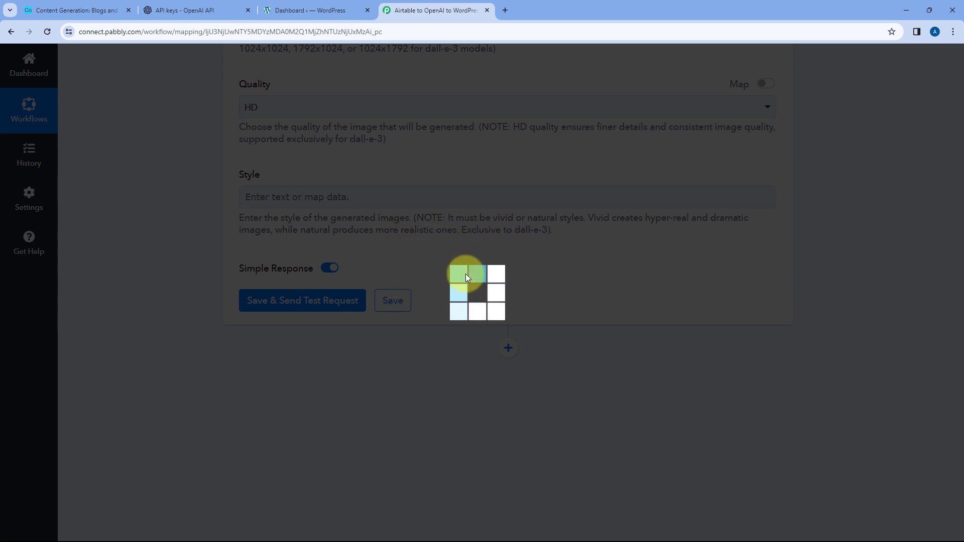
left_click(95, 7)
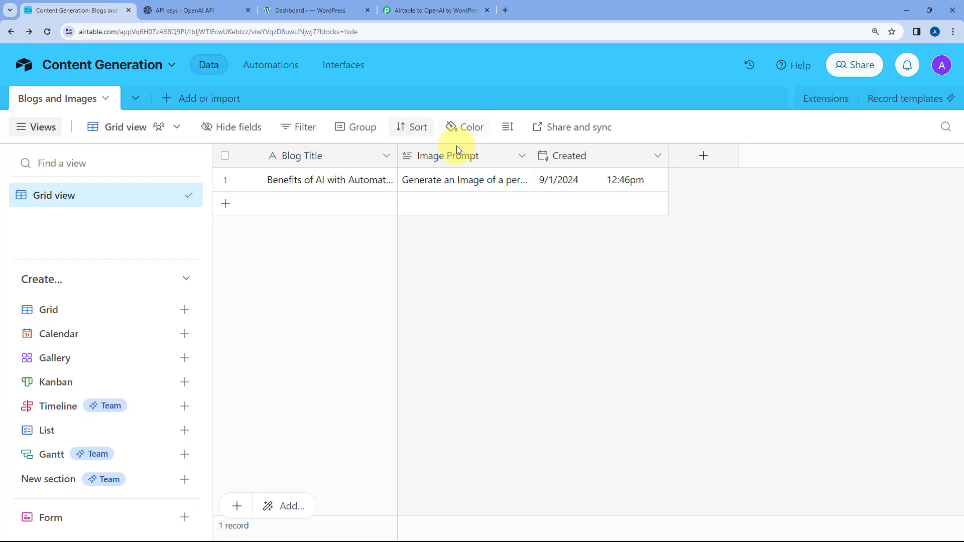
left_click(432, 11)
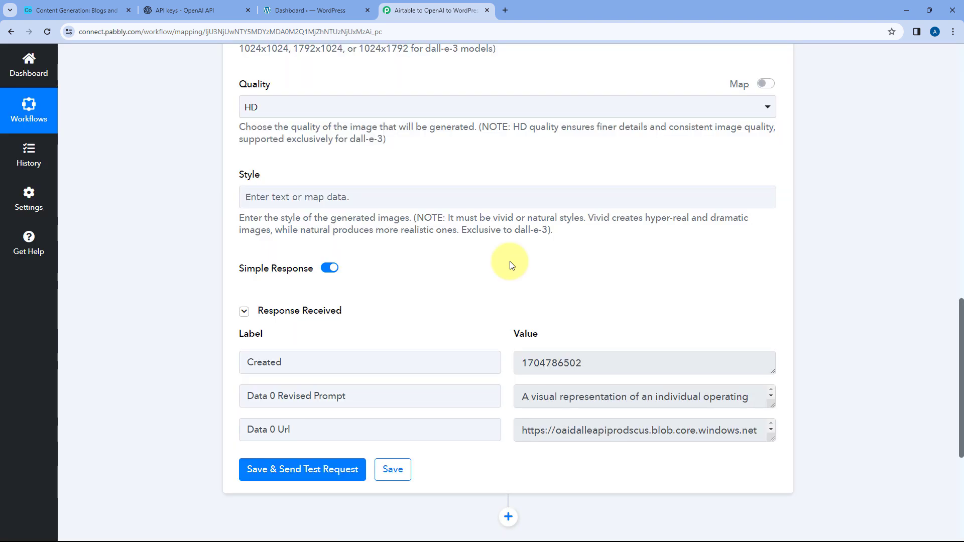
- Enlarge the Data 0 Revised Prompt value in the received response and compare it with the mapped prompt
scroll(510, 261, "down", 3)
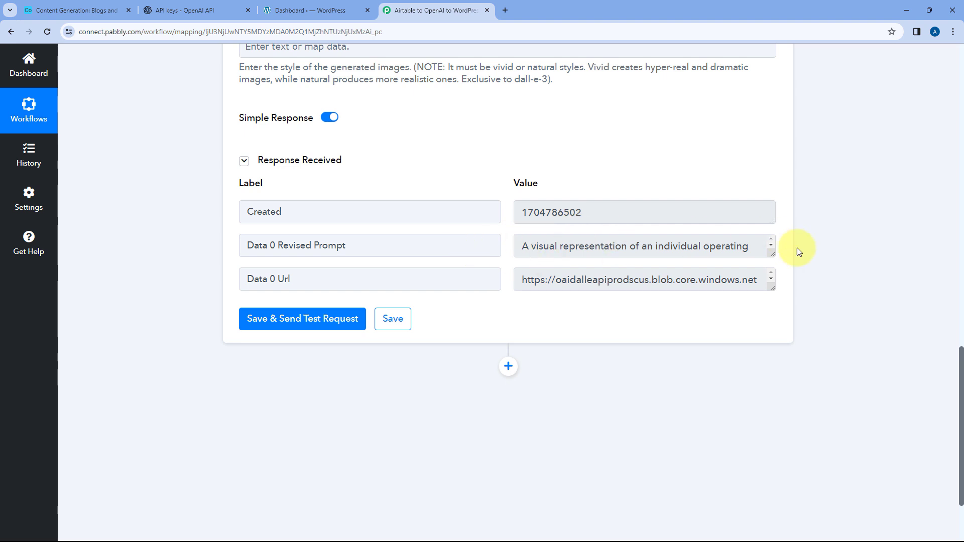
left_click_drag(776, 253, 773, 341)
left_click(341, 248)
left_click_drag(341, 247, 279, 247)
left_click(555, 247)
scroll(441, 131, "up", 7)
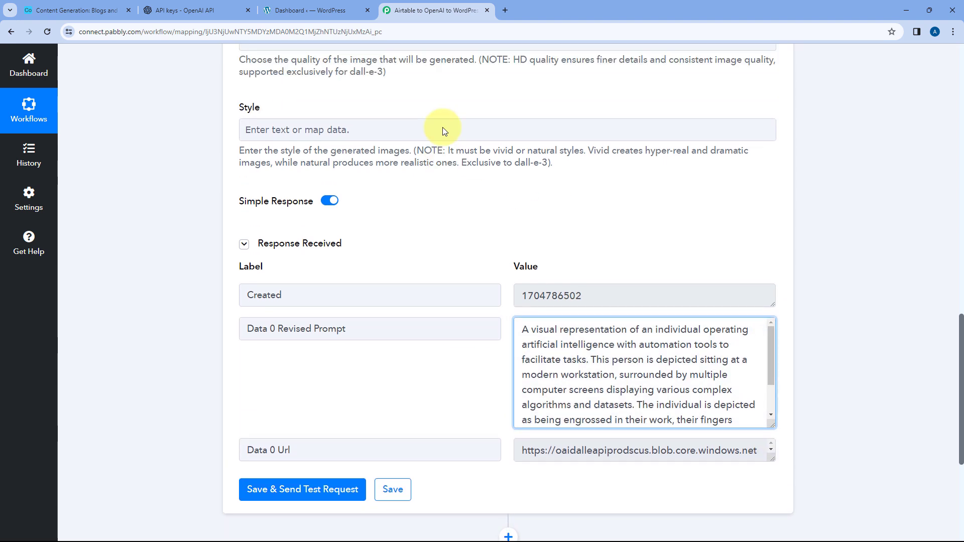
scroll(423, 144, "up", 2)
scroll(452, 168, "down", 4)
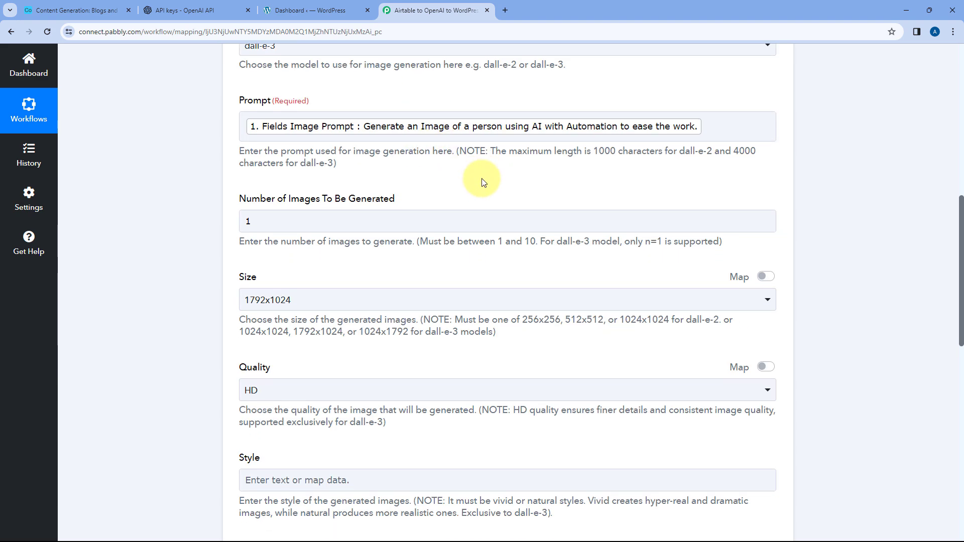
scroll(532, 181, "down", 6)
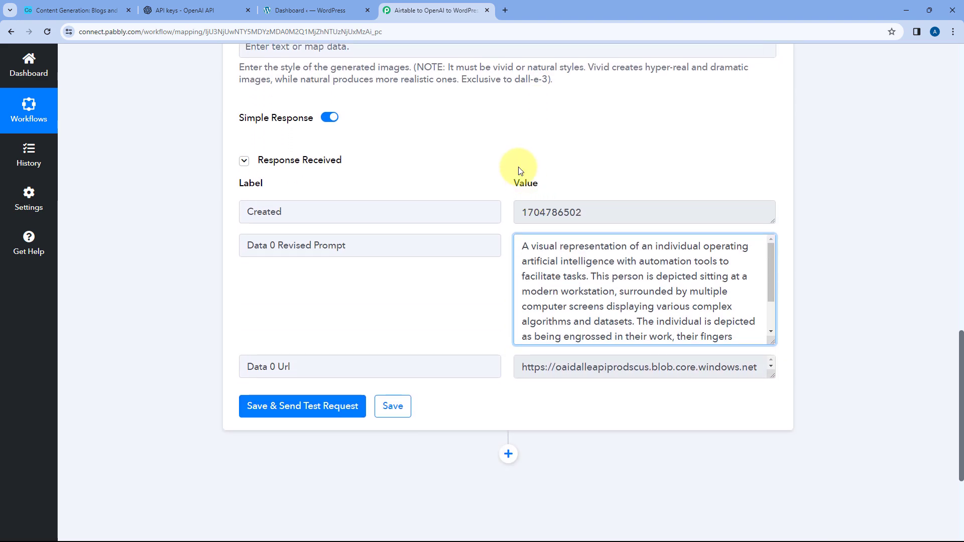
scroll(580, 222, "down", 2)
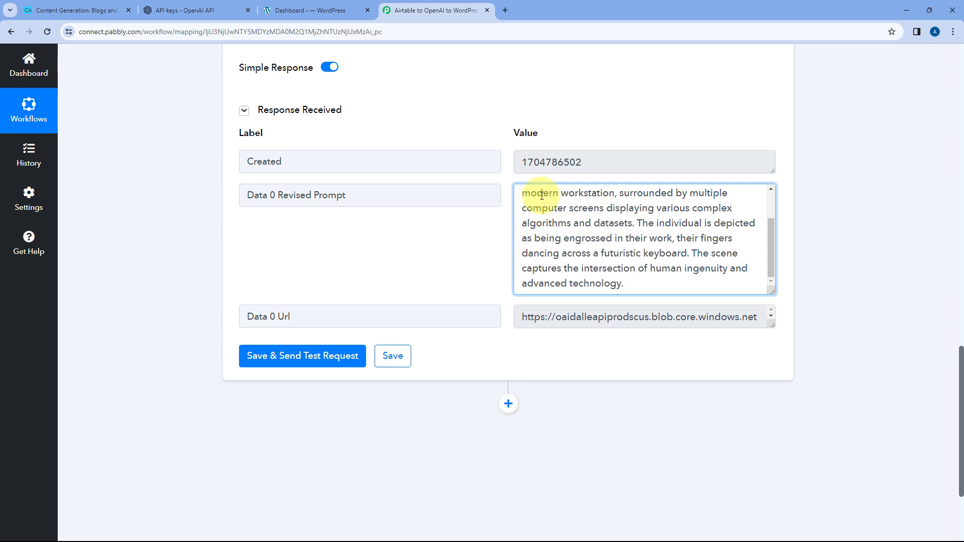
- Copy the full Data 0 Url value from the response and open it in a new browser tab to view the generated image
left_click(597, 317)
left_click_drag(772, 325, 762, 453)
triple_click(632, 375)
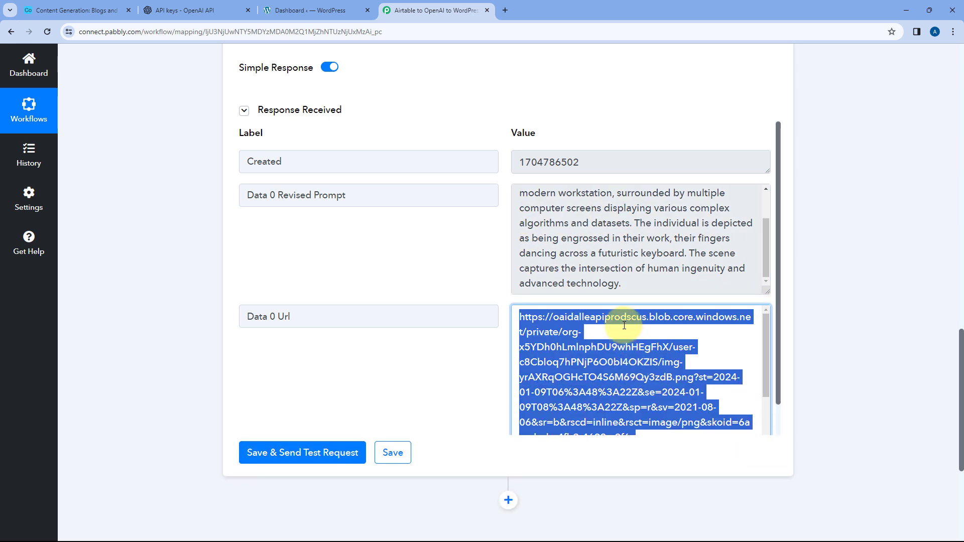
key("ctrl+c")
key("ctrl+t")
key("ctrl+v")
key("Return")
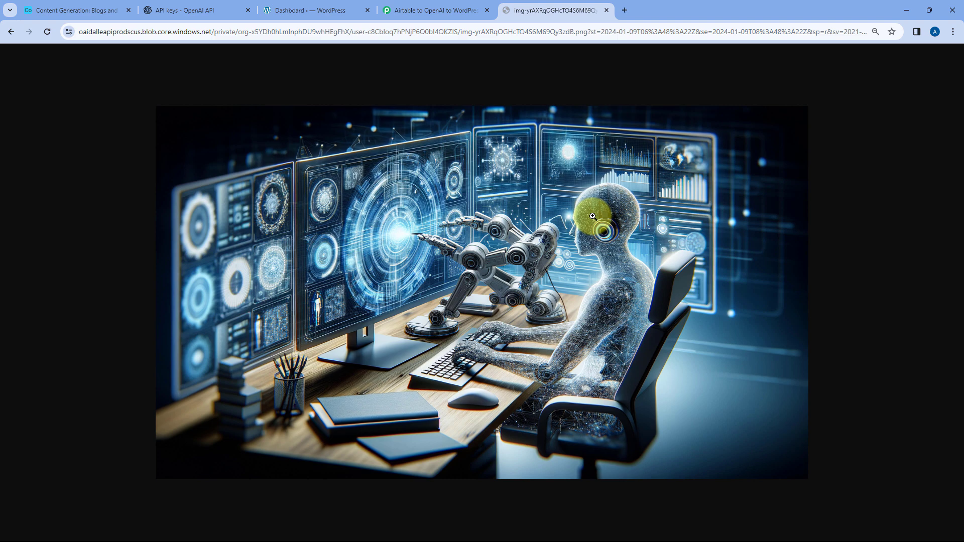
- Compare the generated image with the record's Image Prompt text in Airtable and return to the Pabbly Connect workflow
left_click(100, 8)
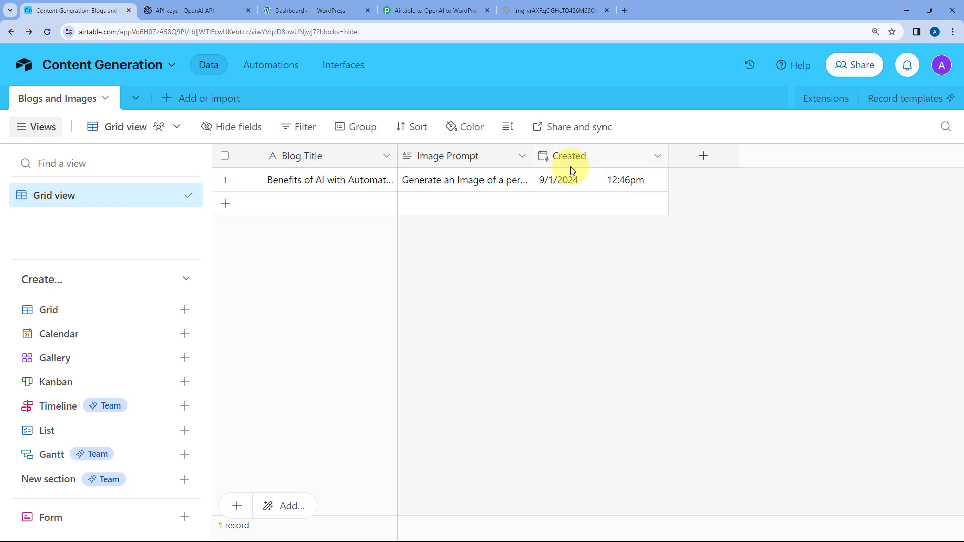
left_click(461, 180)
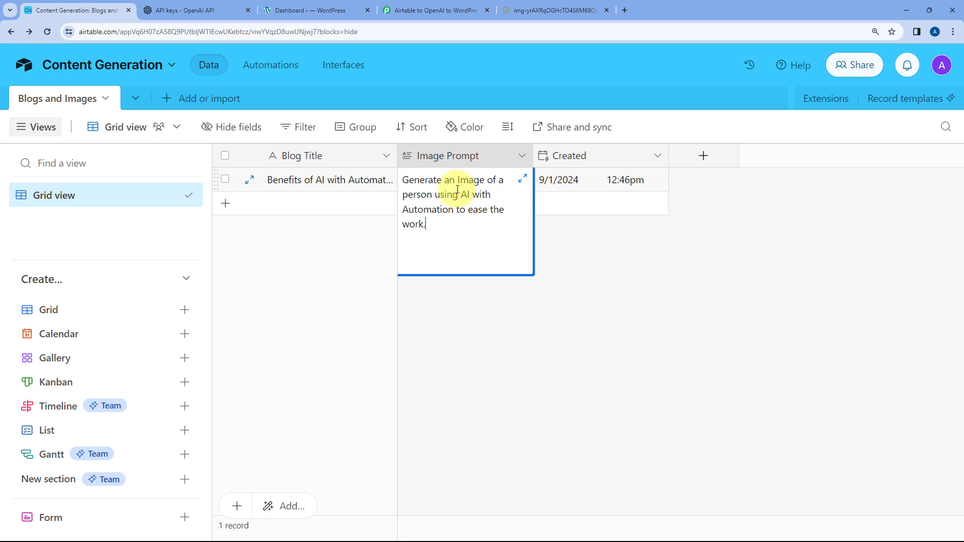
left_click(544, 251)
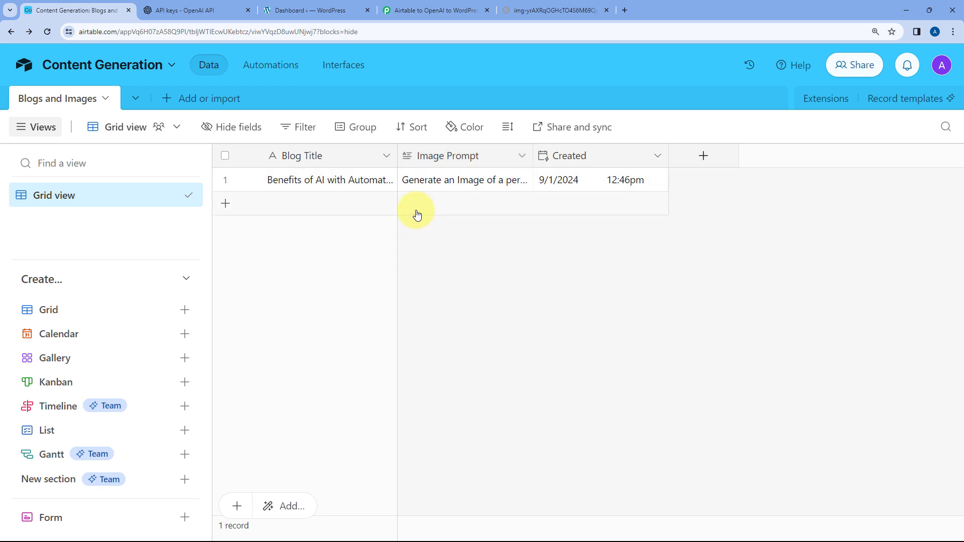
left_click(552, 10)
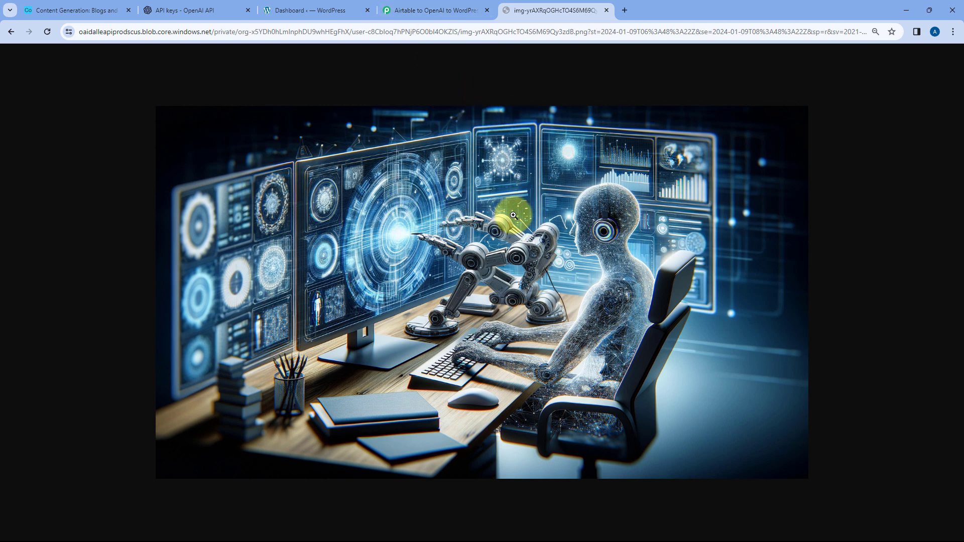
left_click(436, 10)
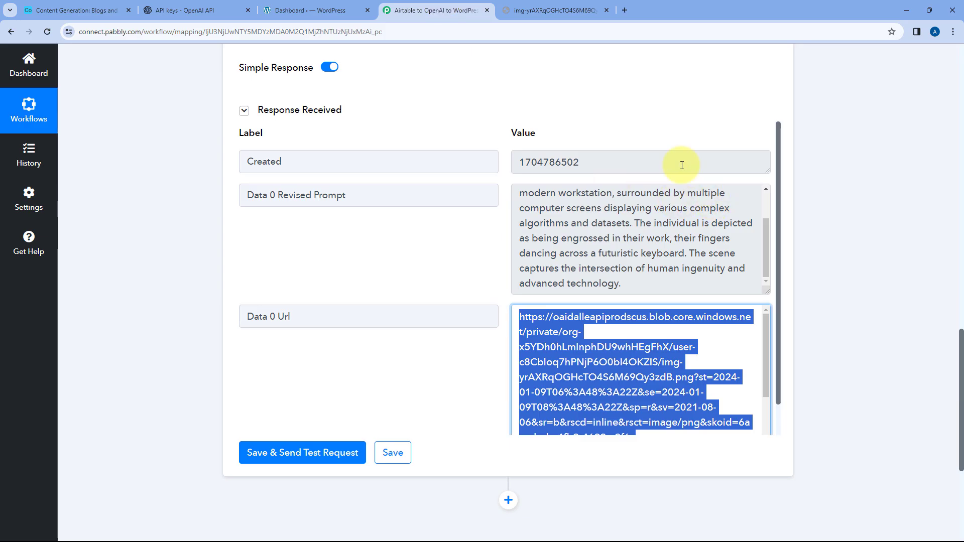
- Revisit the Airtable record and examine the Data 0 Url value in the Generate Image response through to its end
scroll(557, 125, "up", 1)
scroll(505, 166, "down", 2)
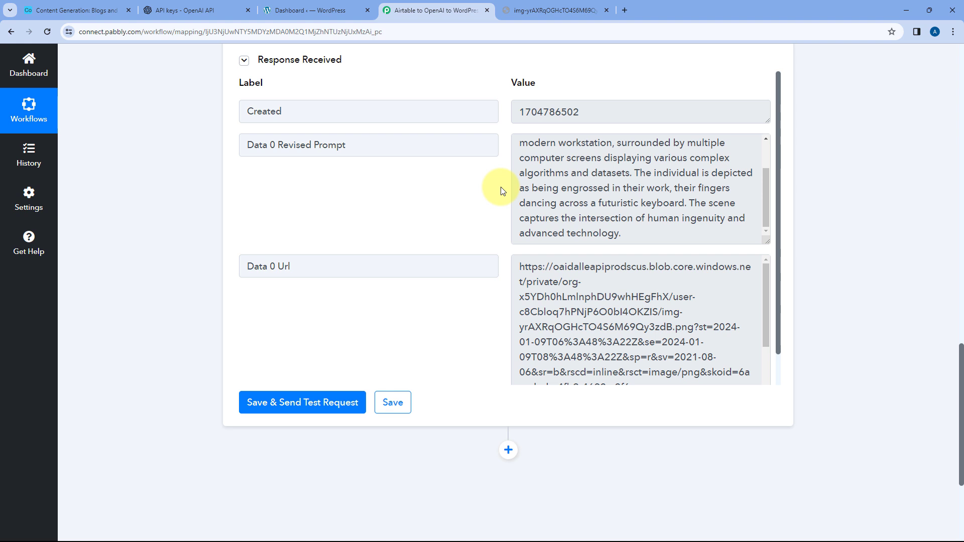
key("ctrl+1")
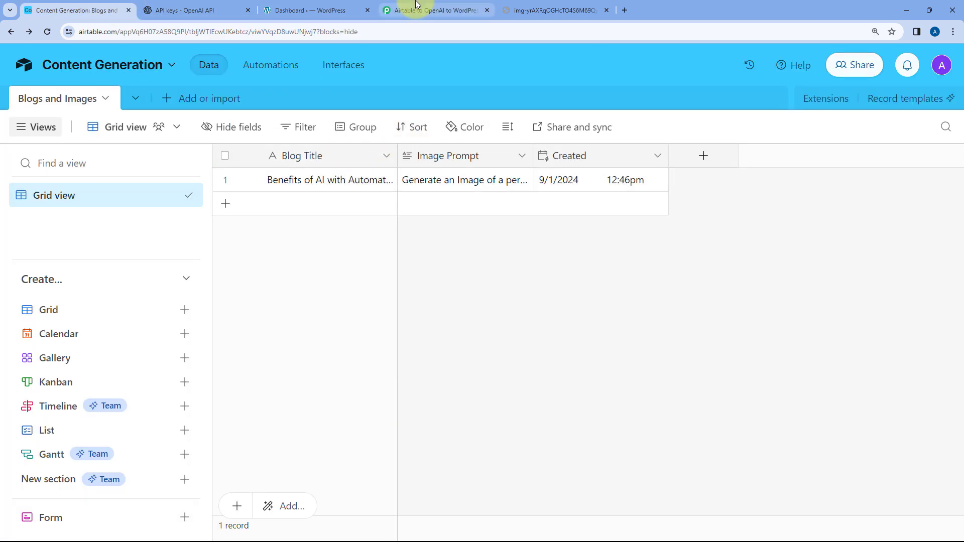
left_click(416, 4)
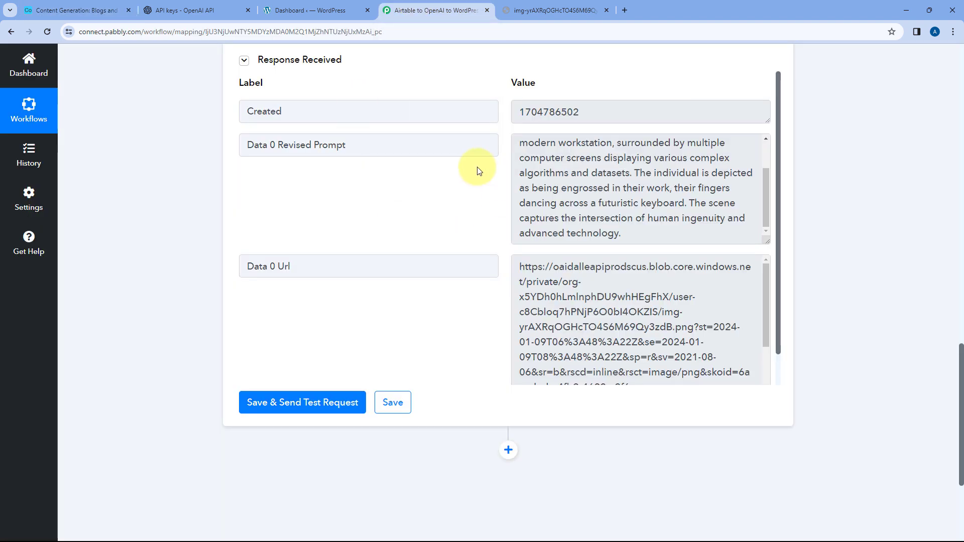
left_click_drag(516, 266, 740, 366)
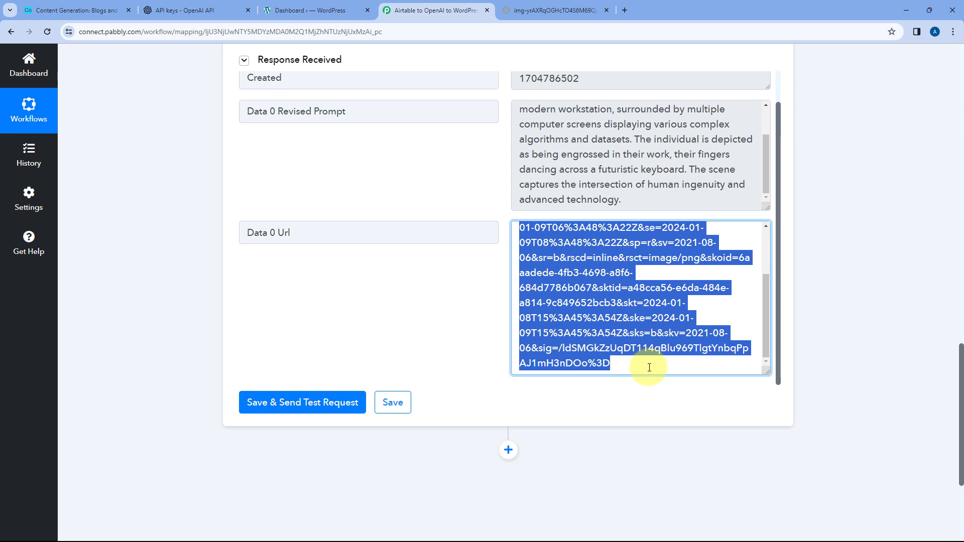
left_click(639, 352)
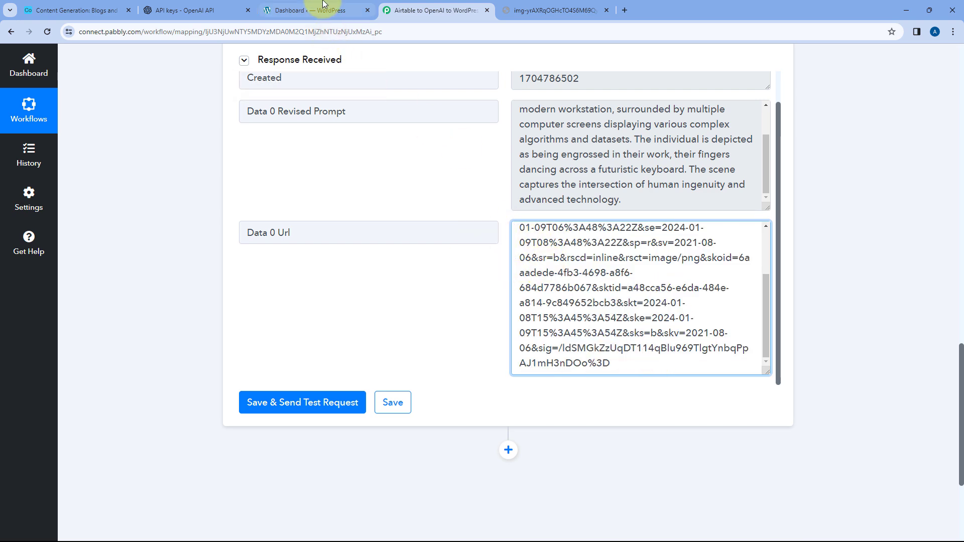
- Add a new action step to the workflow after the Generate Image (DALL-E) step
left_click(321, 9)
left_click(398, 9)
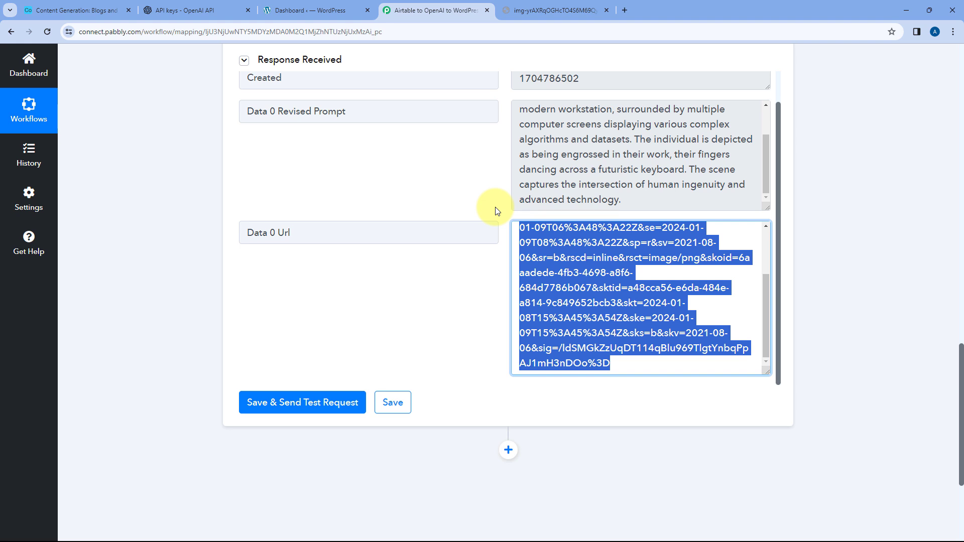
scroll(459, 221, "down", 4)
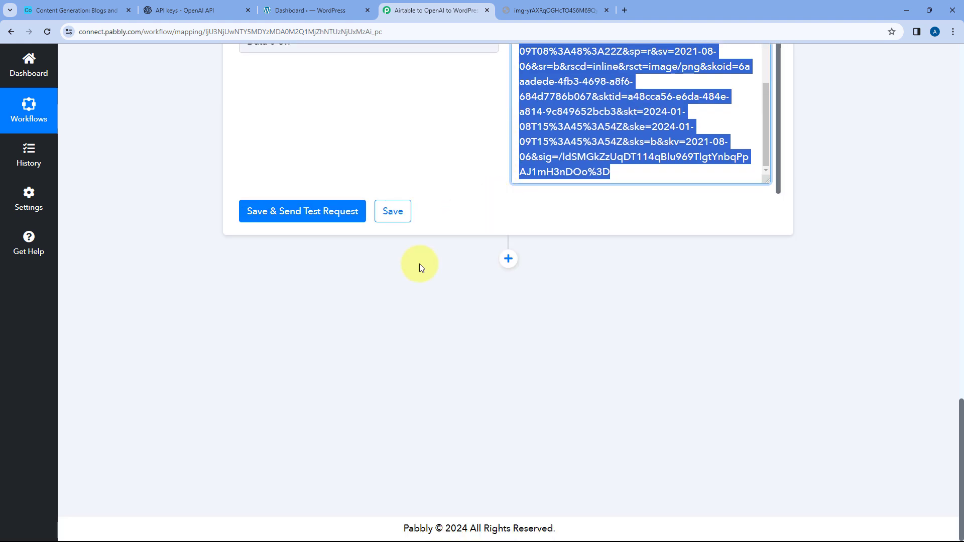
left_click(507, 260)
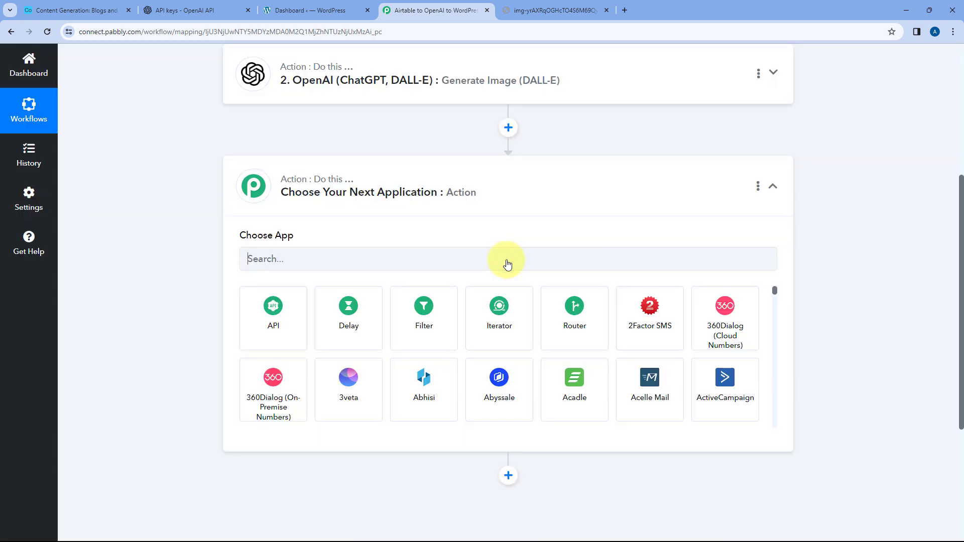
- Search the app list for "Open" and choose OpenAI (ChatGPT, DALL-E) as the new step's application
scroll(190, 185, "down", 2)
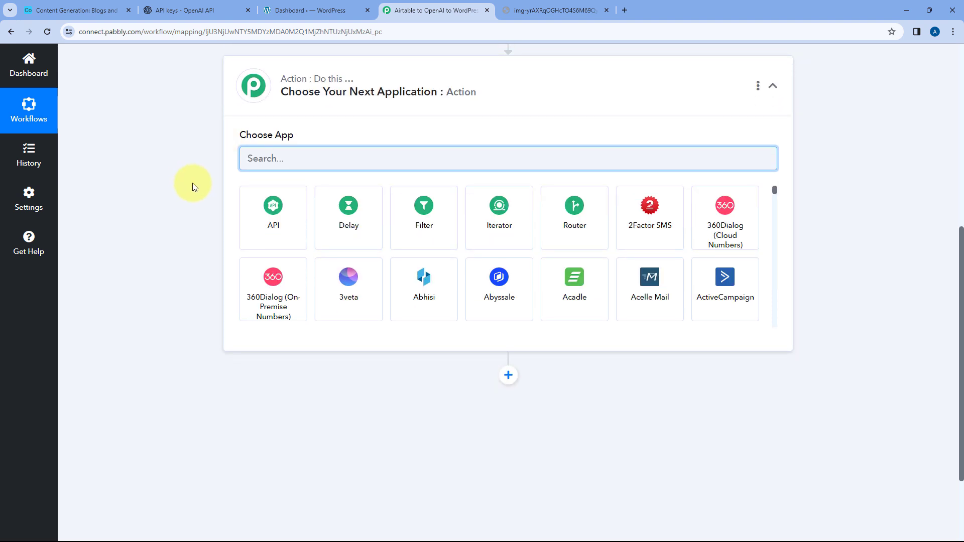
type("op")
key("BackSpace")
key("BackSpace")
type("Op")
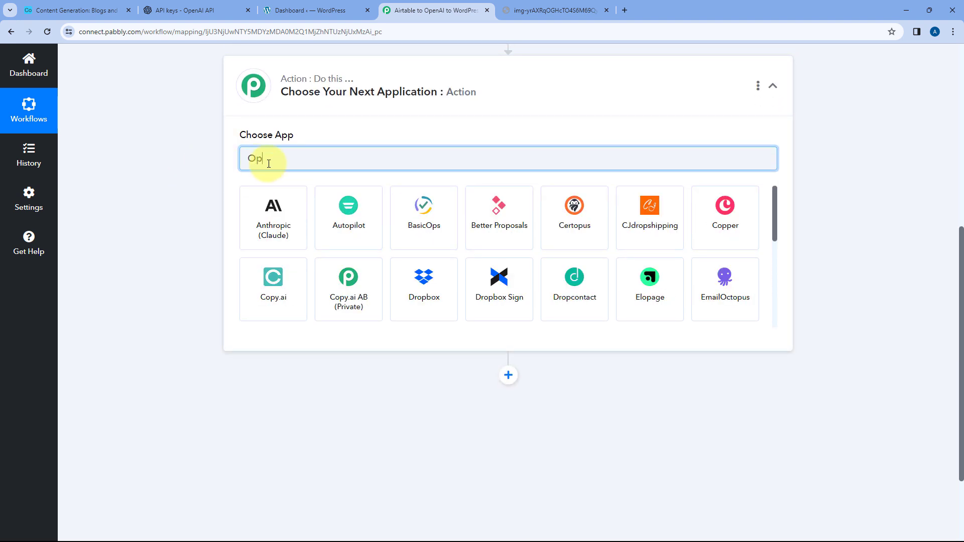
type("ne")
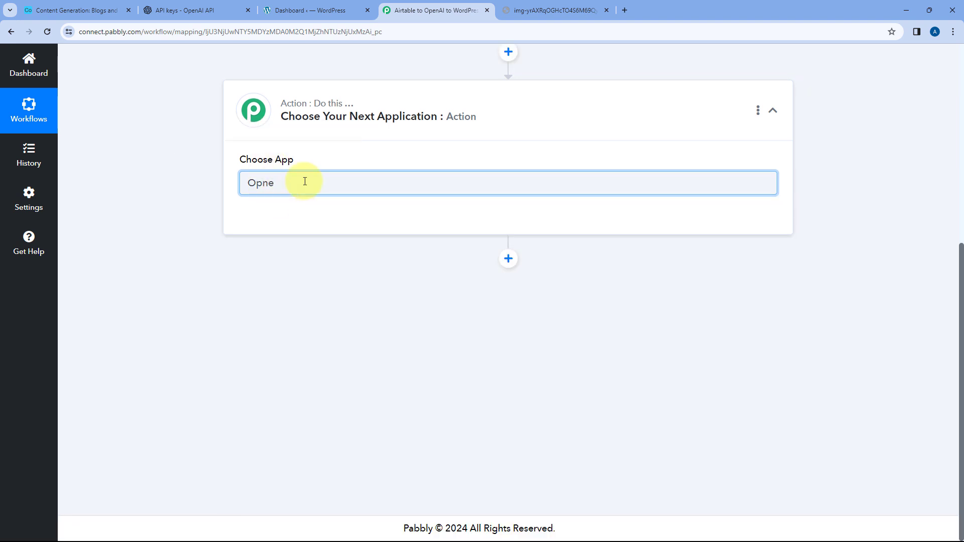
key("BackSpace")
key("BackSpace")
type("pen")
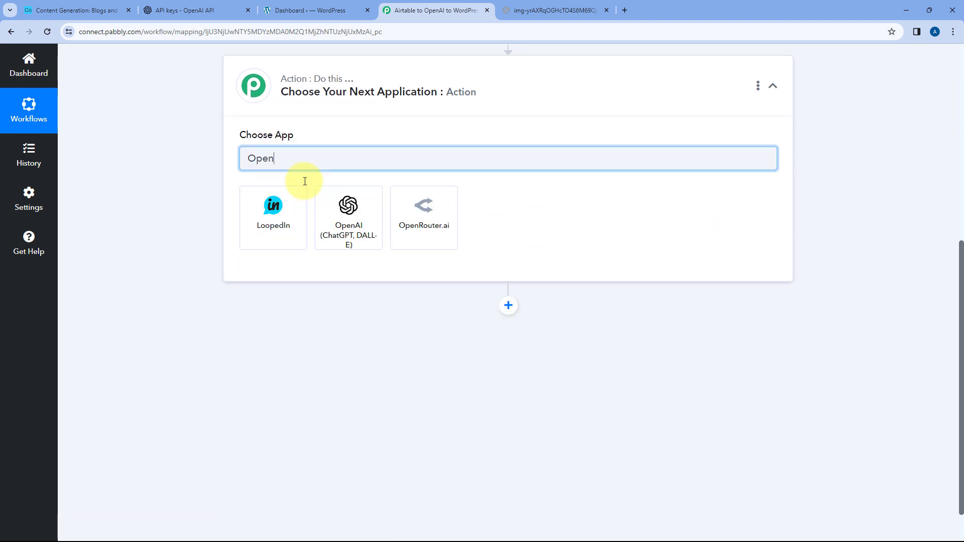
left_click(300, 197)
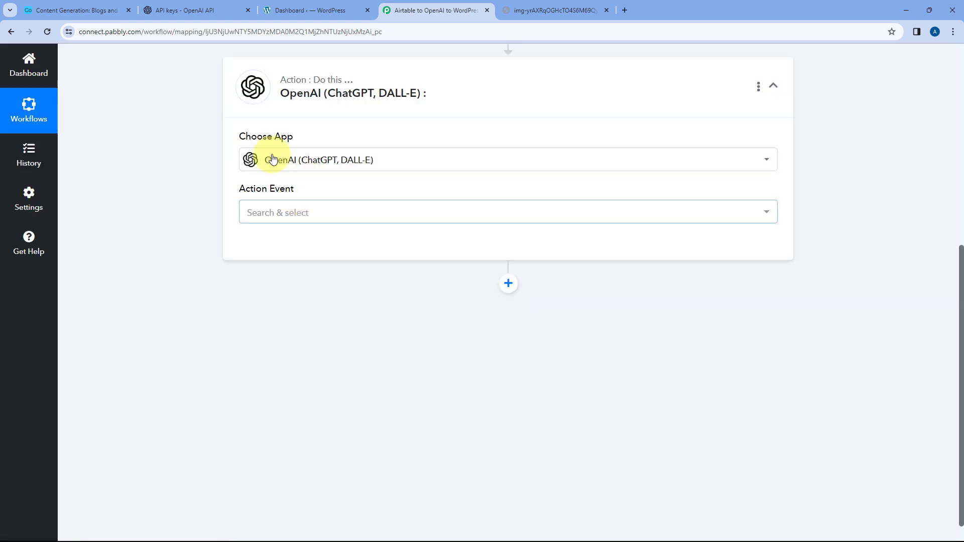
- Set the action event to ChatGPT and connect it through the existing connection OpenAI (ChatGPT, DALL-E) #24
left_click(295, 211)
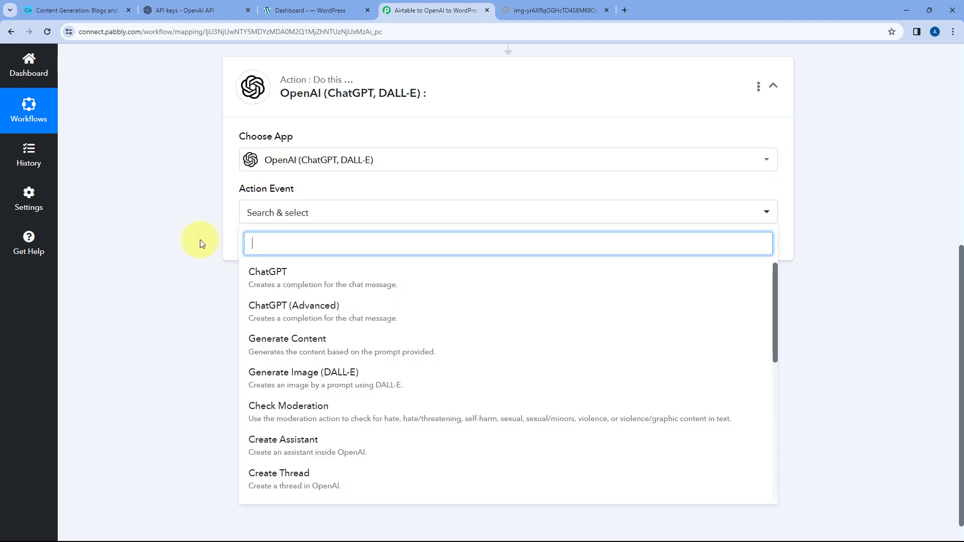
left_click(301, 273)
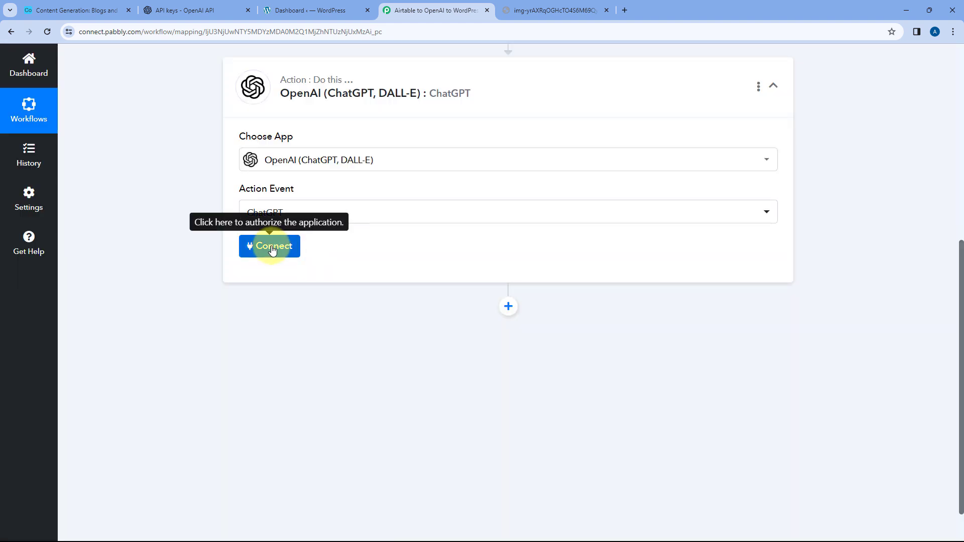
left_click(271, 248)
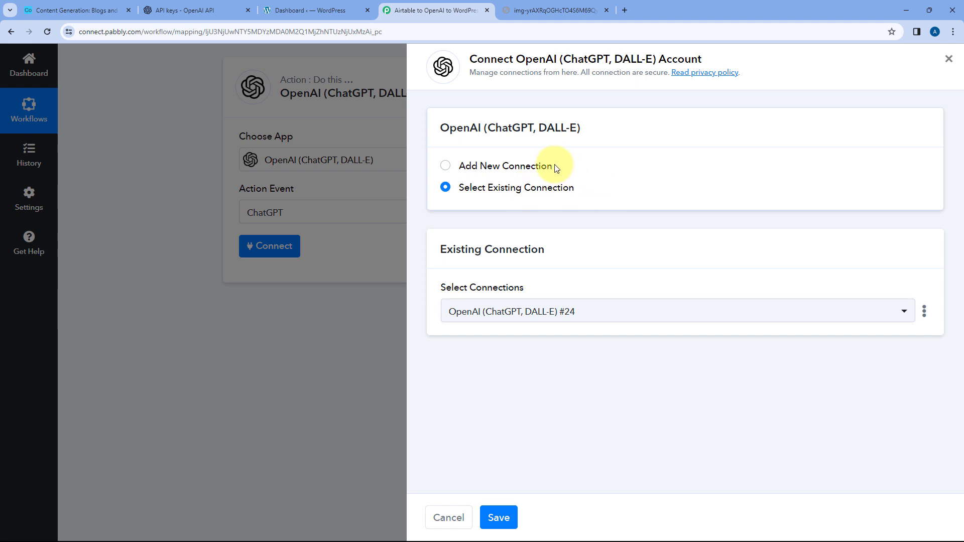
left_click(498, 517)
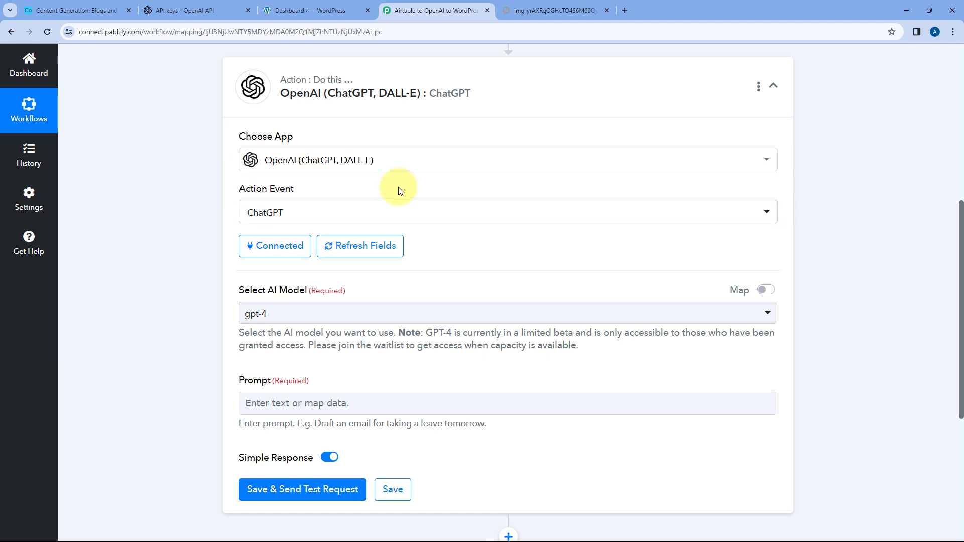
- Choose gpt-4 as the AI model for the ChatGPT action
scroll(241, 167, "down", 2)
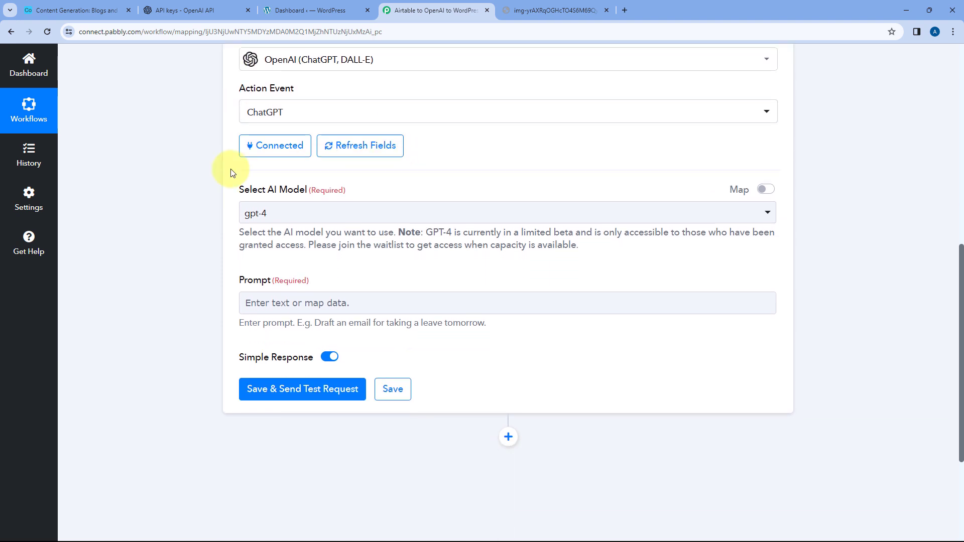
left_click(354, 213)
scroll(191, 227, "down", 2)
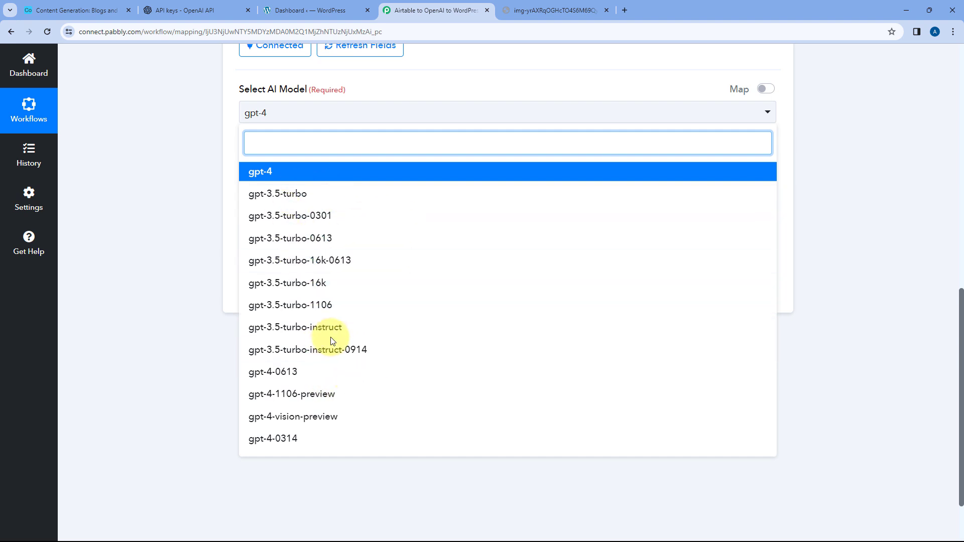
left_click(270, 171)
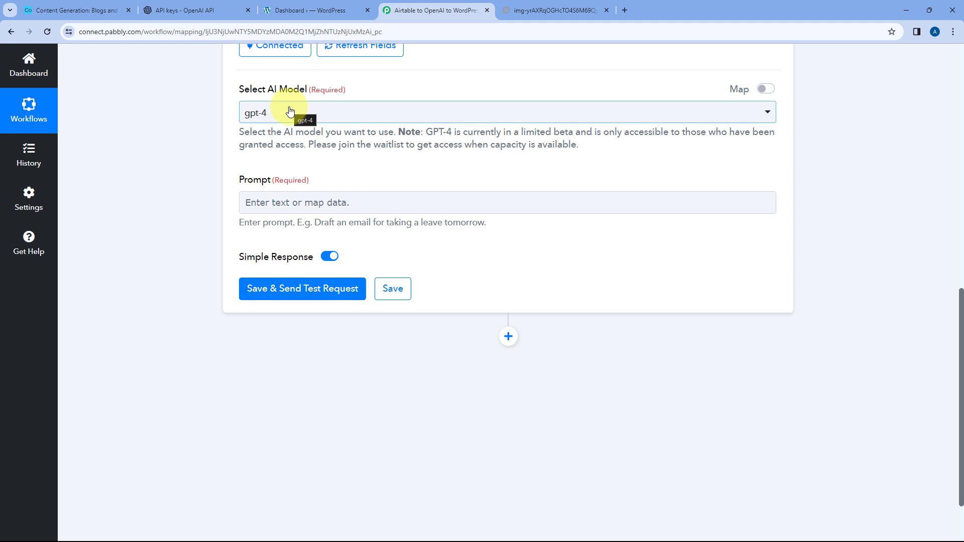
- Start the prompt with "Write a blog on" and map the Fields Blog Title value from the Airtable New Record step
scroll(290, 111, "down", 1)
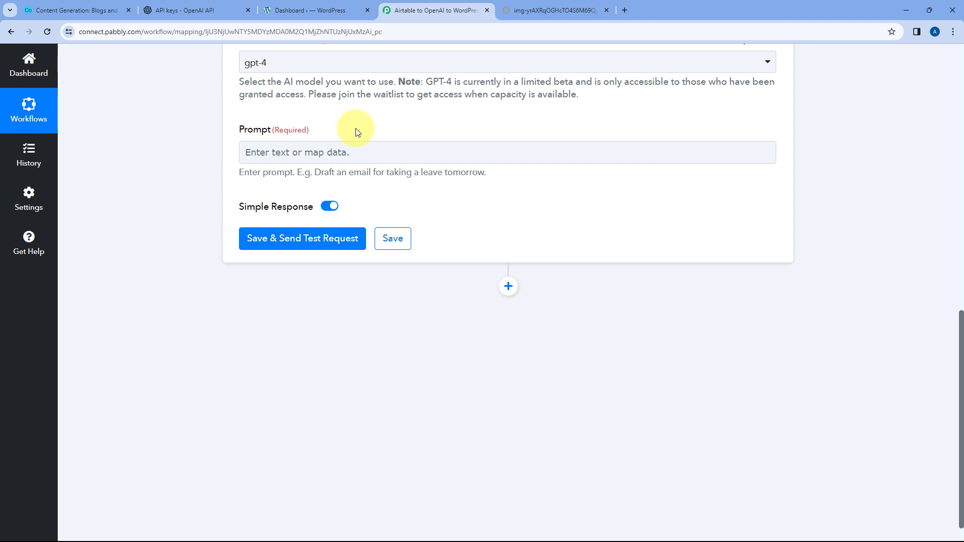
left_click(260, 150)
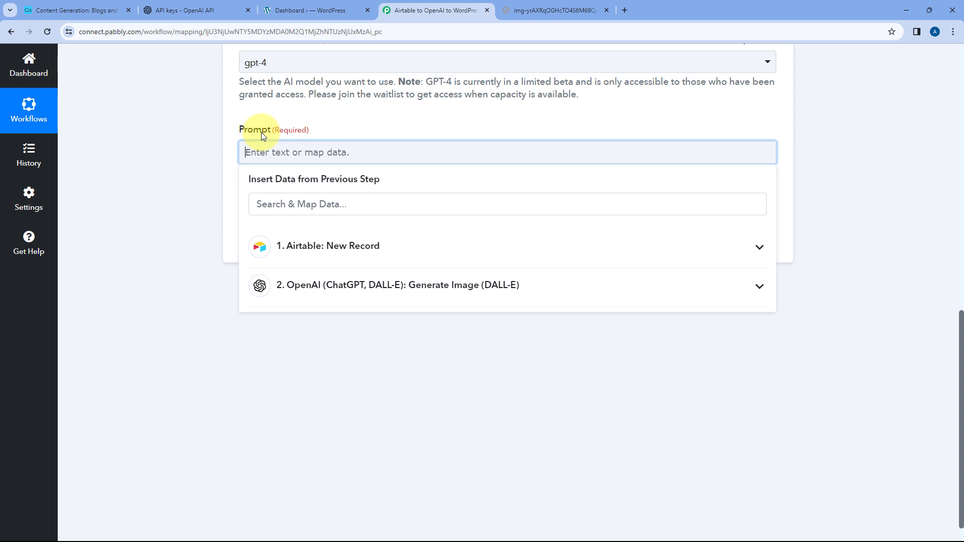
type("Write a blog on")
left_click(68, 6)
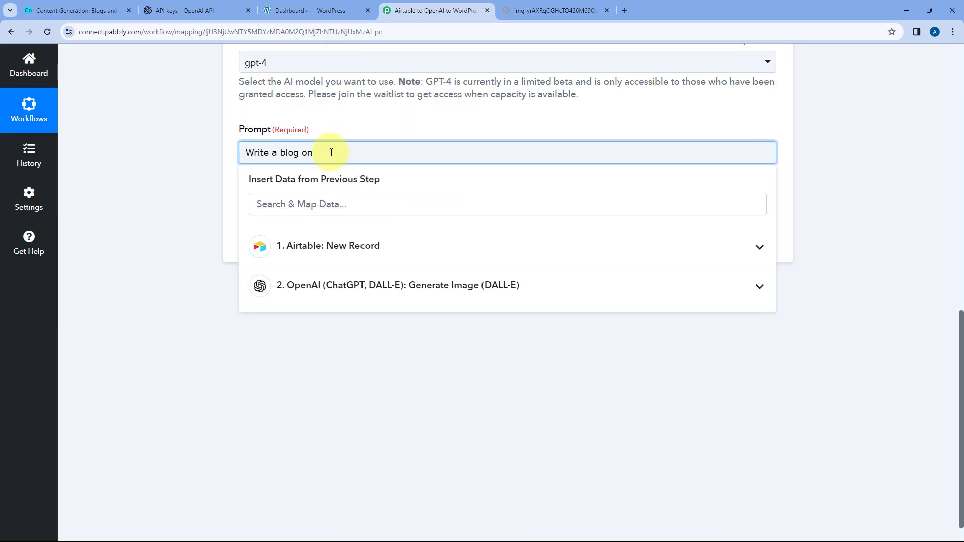
left_click(392, 243)
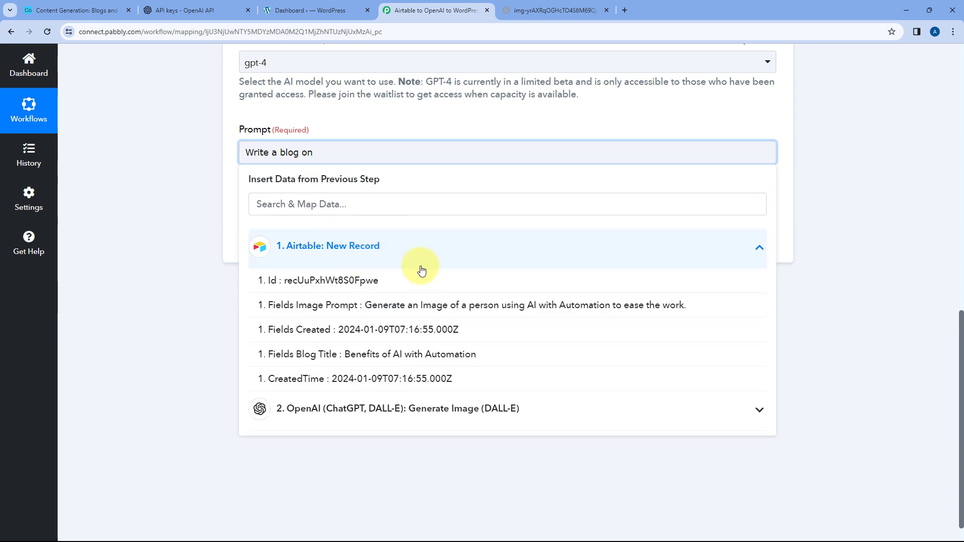
left_click(337, 355)
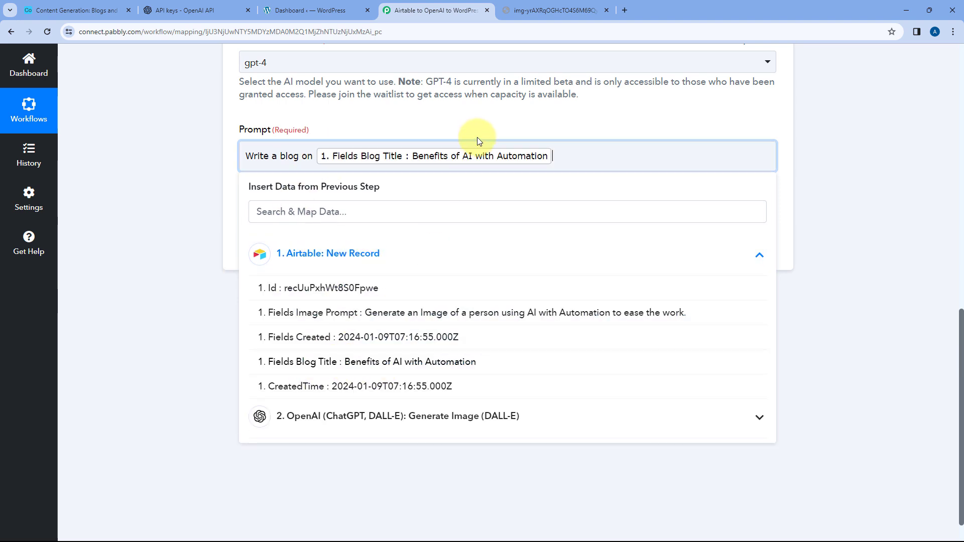
- Check the Airtable blog title, and extend the prompt with instructions to format the article for WordPress using HTML tags without an HTML body
left_click(570, 151)
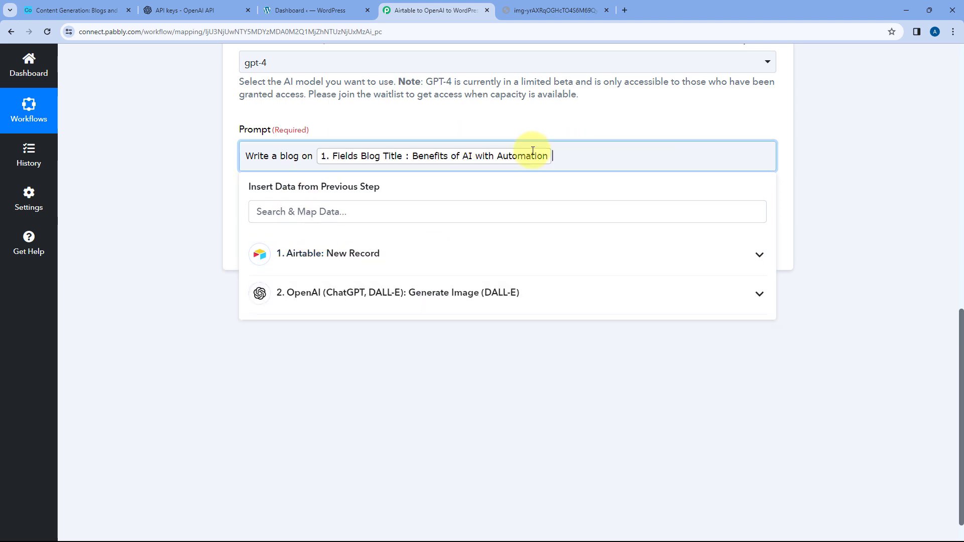
left_click(107, 6)
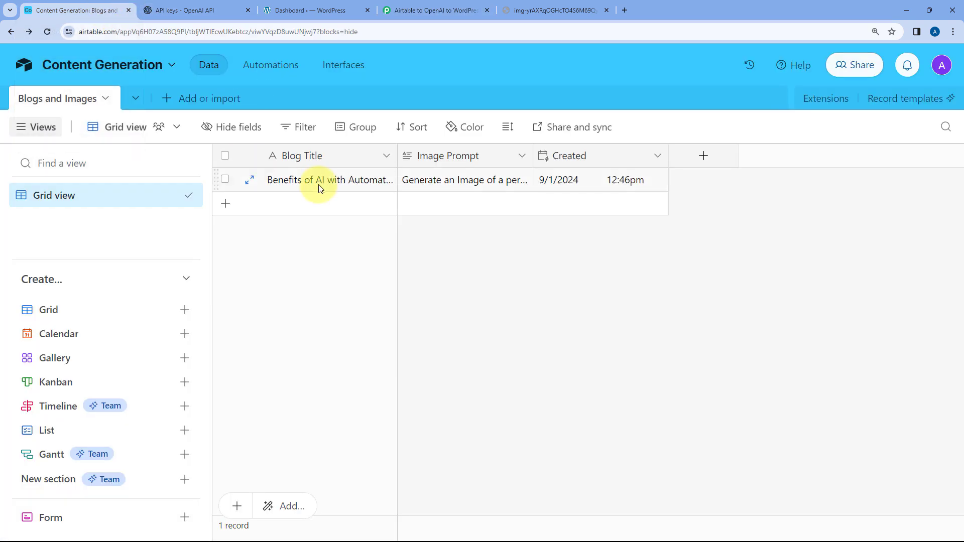
left_click(421, 10)
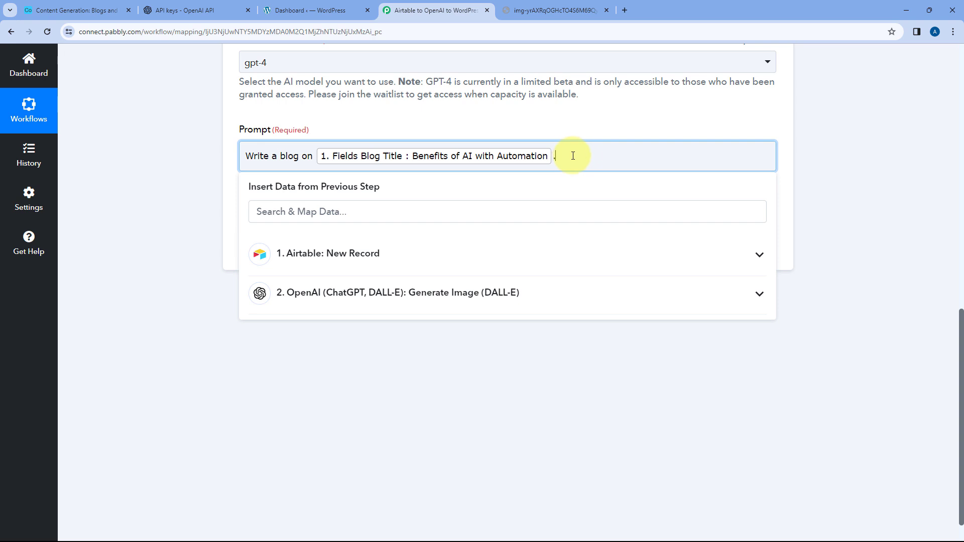
type("Use proper formatting for the article and add HTML tags for formatting as I am going to post this article on wordpress. Do not create HTML body just use HTML tags for formatting.")
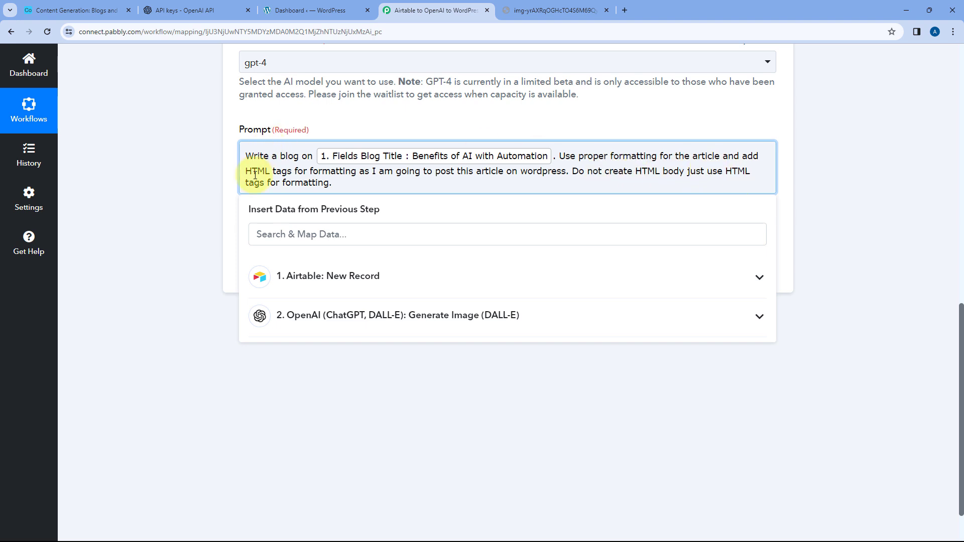
- Add the prompt line "Alos add this image in the blog too. Image URL:" and map Data 0 Url from the Generate Image step
key("Return")
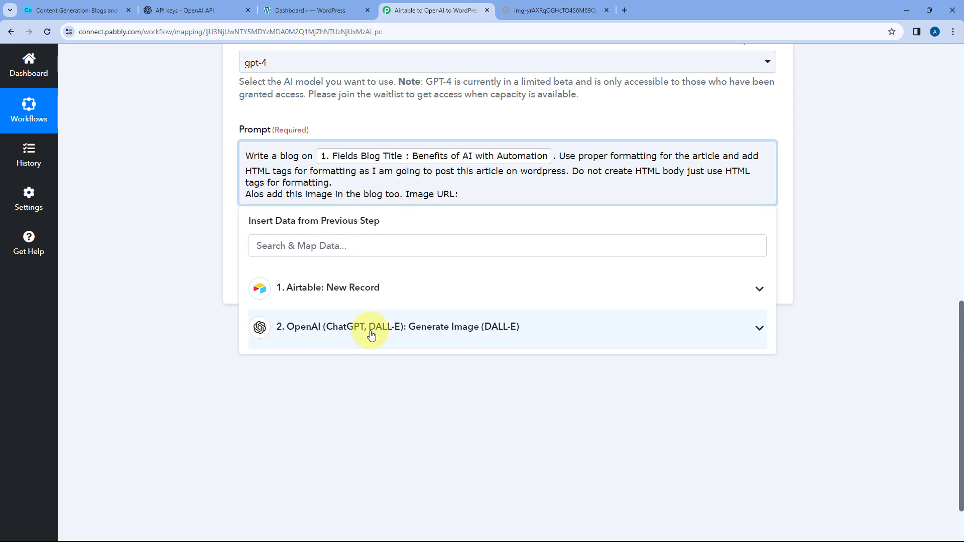
left_click(410, 332)
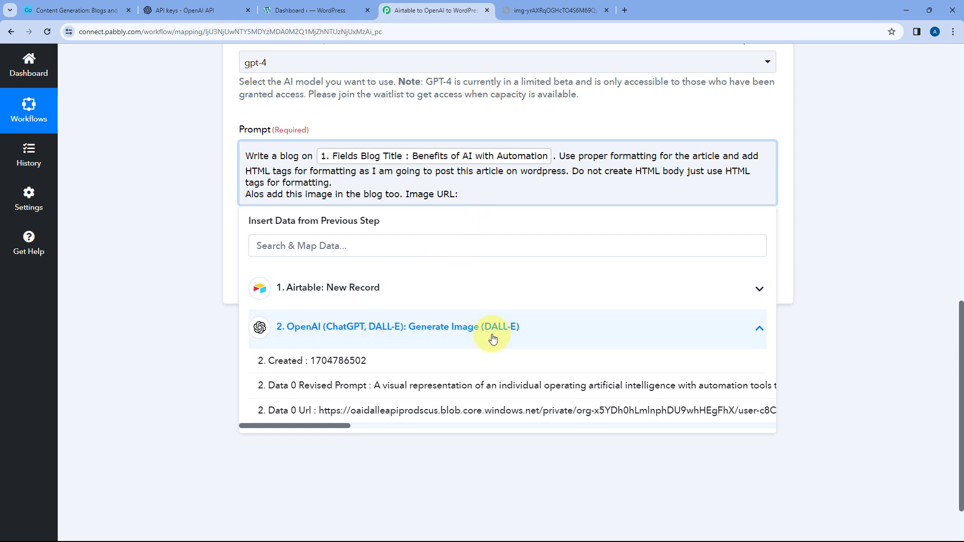
left_click(409, 412)
left_click(203, 201)
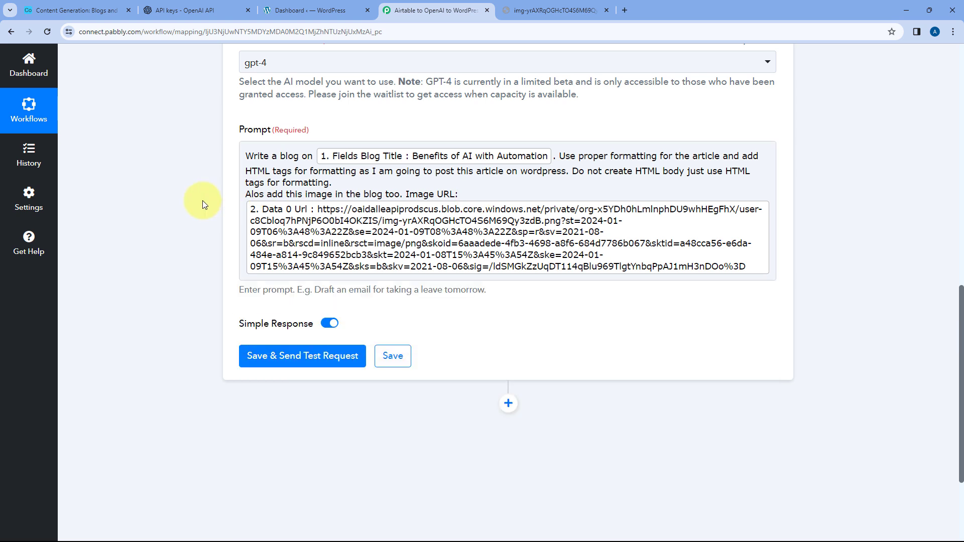
- Review the completed ChatGPT prompt, and save the action while sending a test request
scroll(421, 246, "up", 2)
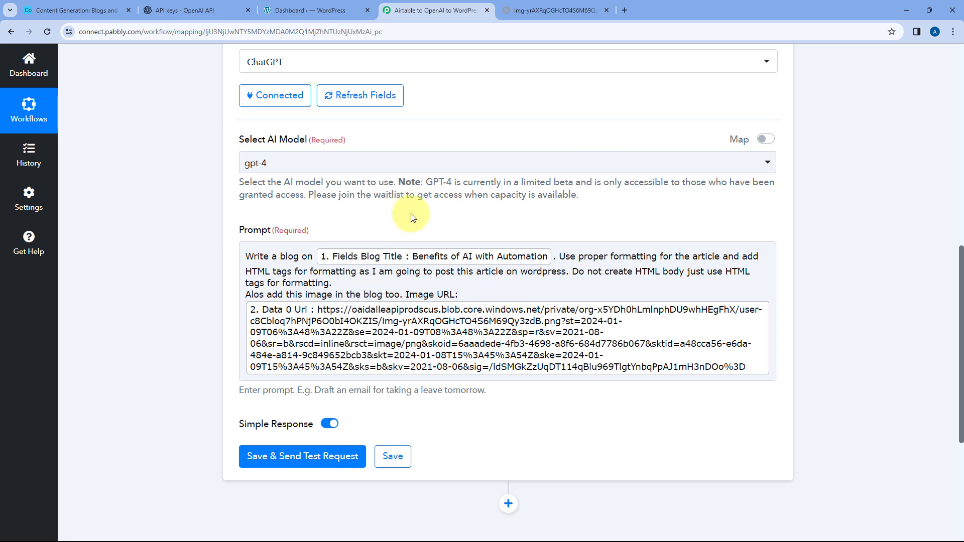
scroll(405, 215, "down", 1)
scroll(321, 201, "down", 2)
scroll(379, 197, "up", 1)
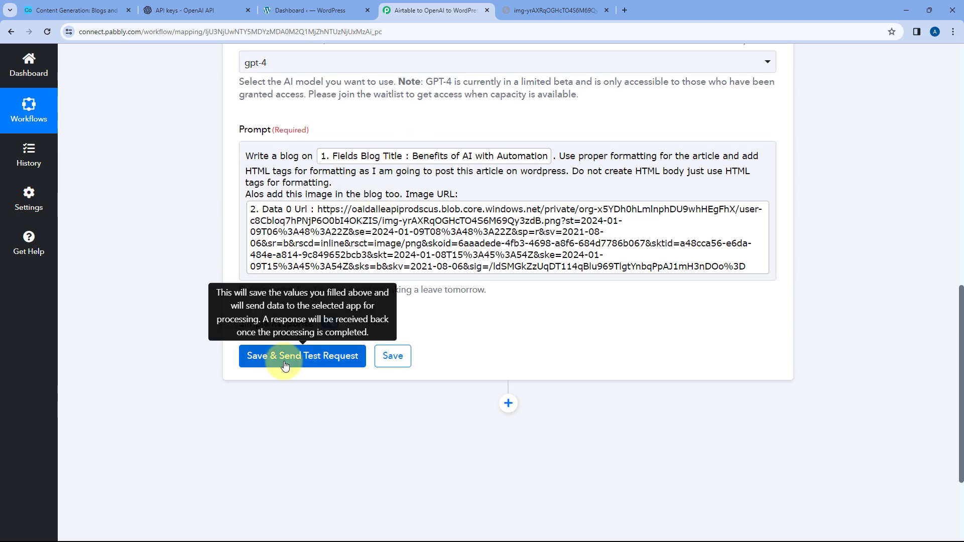
left_click(254, 351)
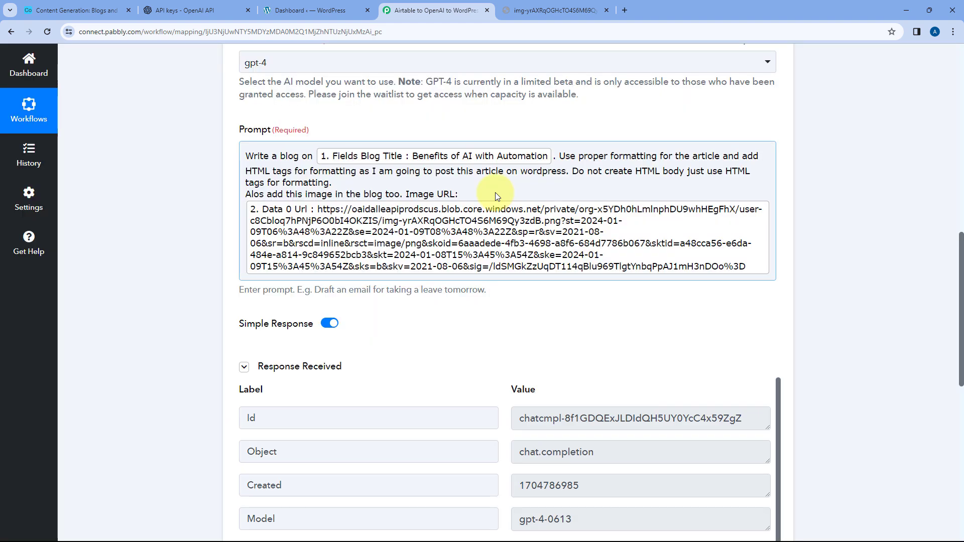
- Examine the ChatGPT response, enlarging the Choices 0 Message Content value to read the generated heading, image tag and blog text
scroll(502, 211, "down", 4)
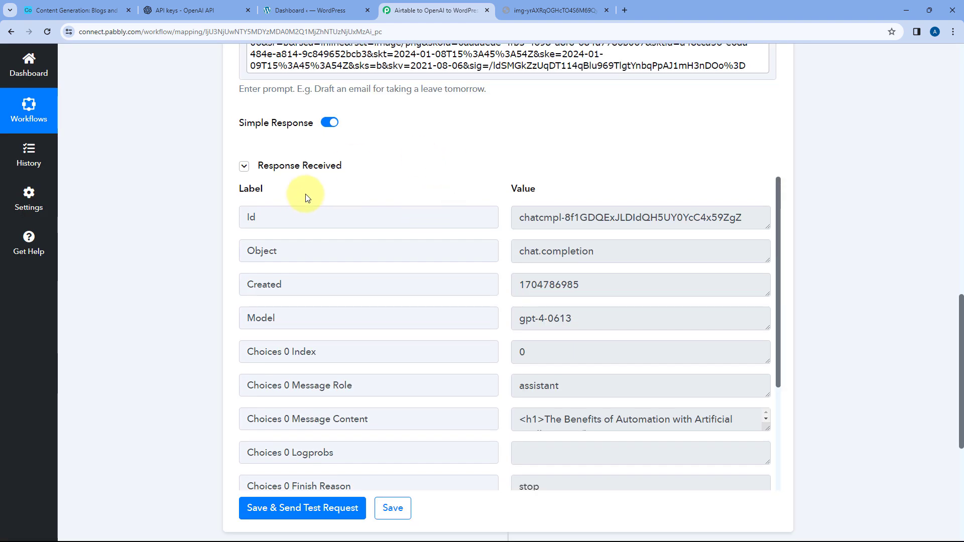
scroll(507, 251, "down", 3)
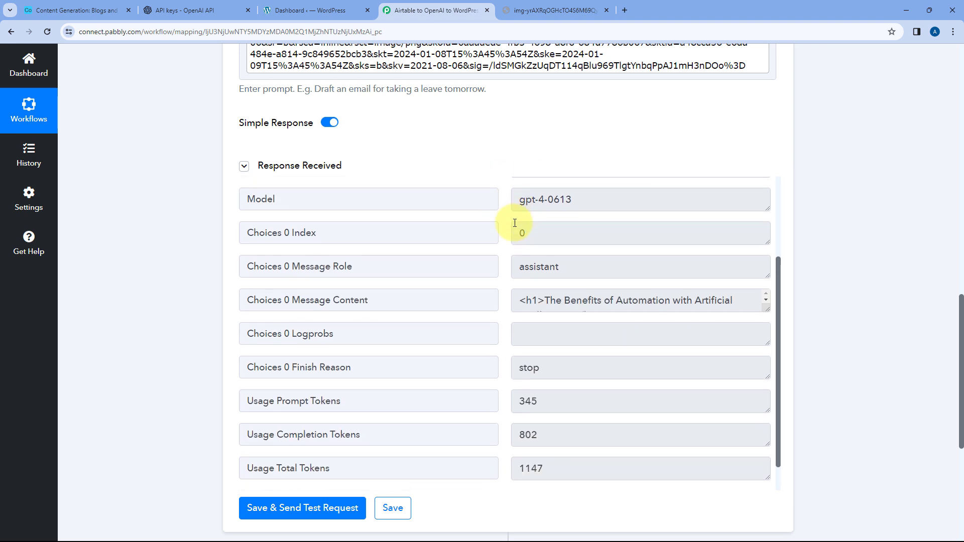
scroll(535, 254, "down", 1)
left_click_drag(371, 216, 306, 216)
left_click(732, 217)
left_click_drag(767, 226, 758, 431)
scroll(552, 231, "down", 4)
scroll(582, 234, "up", 4)
left_click_drag(545, 217, 590, 233)
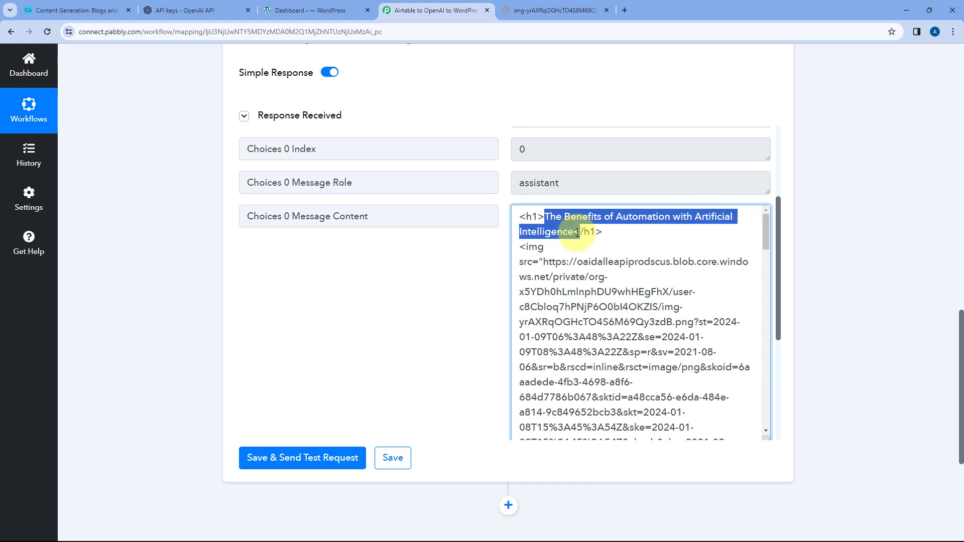
left_click(642, 235)
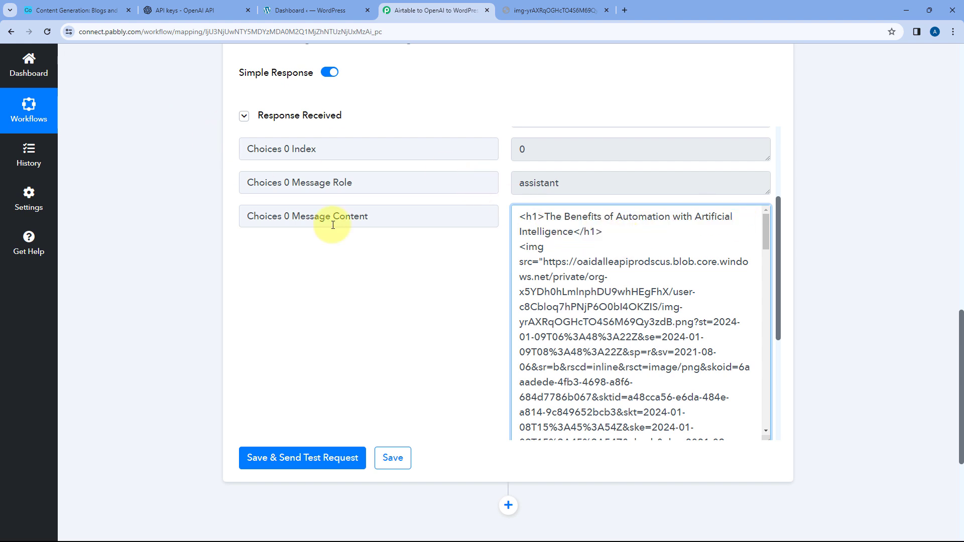
- Read the generated blog text in Choices 0 Message Content through to its conclusion, checking the HTML headings and paragraphs
scroll(578, 250, "down", 4)
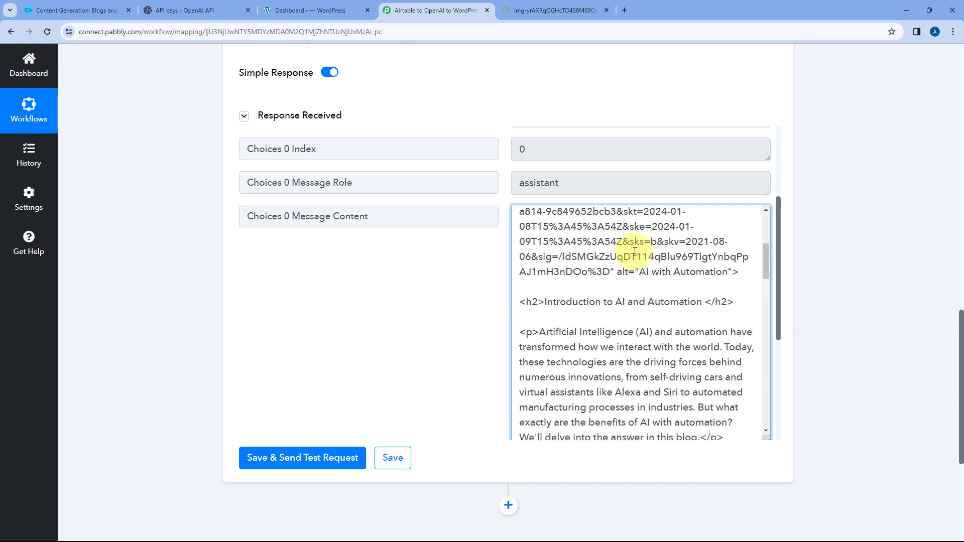
scroll(588, 236, "down", 1)
scroll(578, 256, "down", 4)
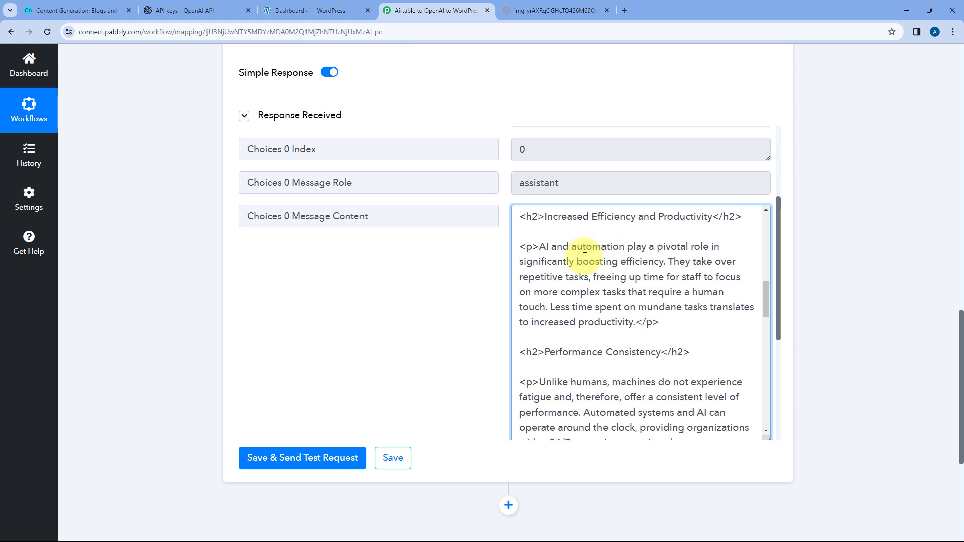
scroll(616, 252, "down", 2)
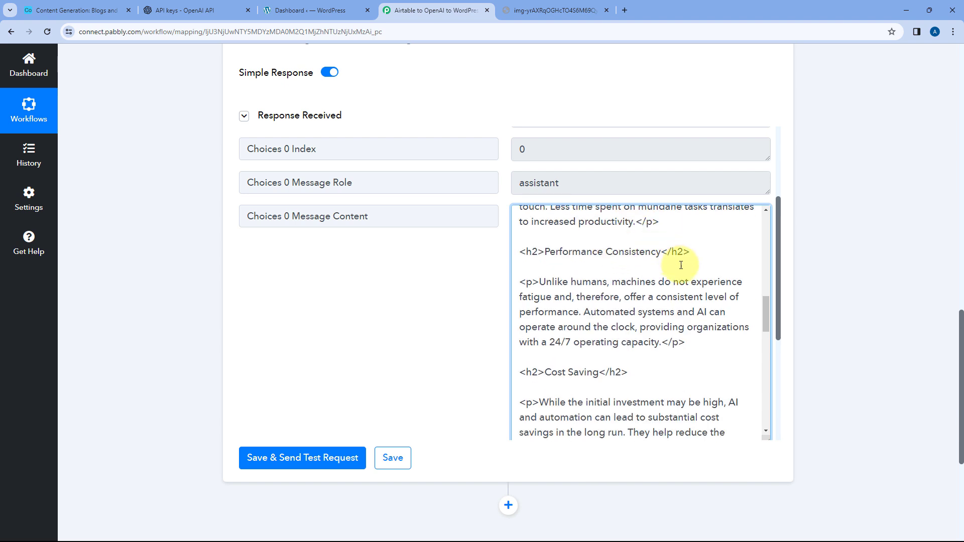
scroll(641, 271, "down", 2)
scroll(645, 270, "down", 6)
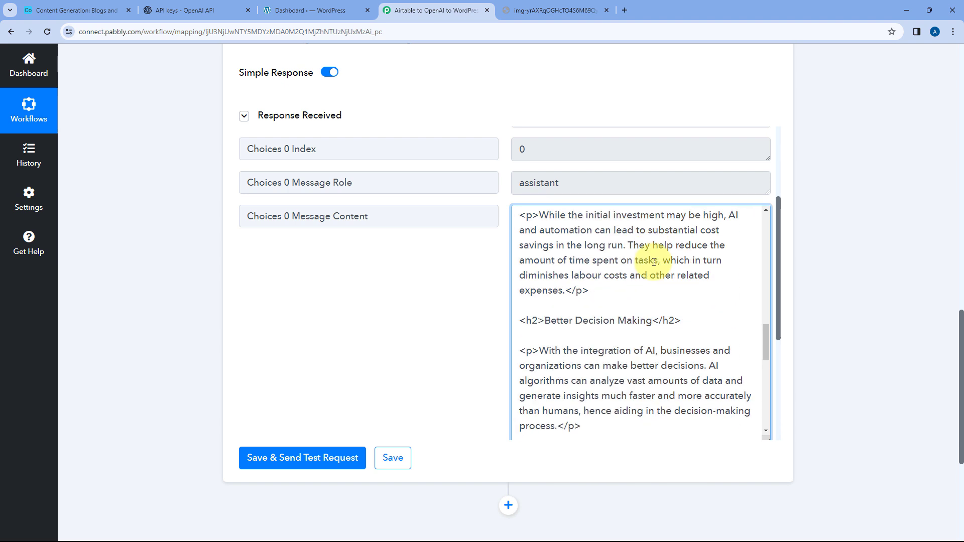
scroll(653, 271, "down", 3)
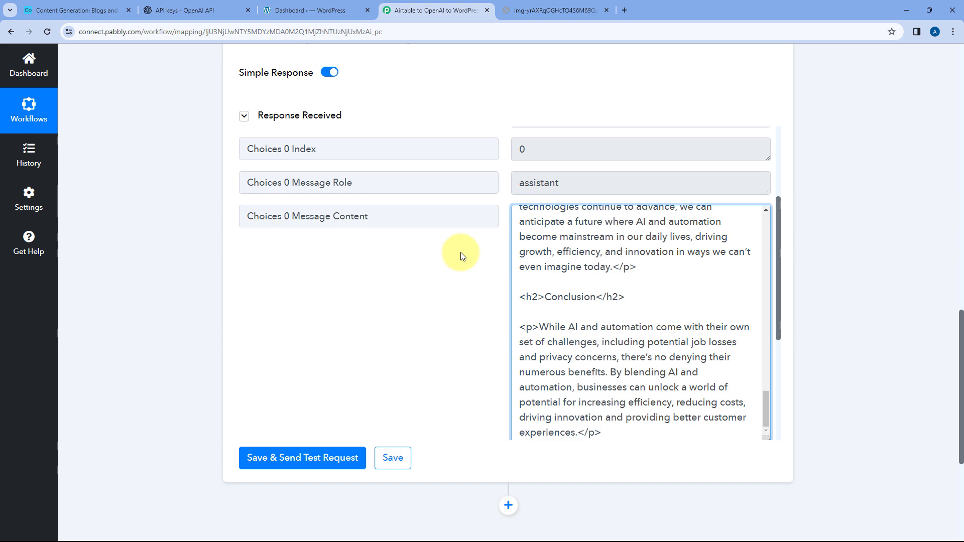
- Compare the ChatGPT prompt's formatting and image instructions with the blog content in the received response
left_click(454, 252)
scroll(477, 116, "up", 1)
scroll(477, 122, "up", 6)
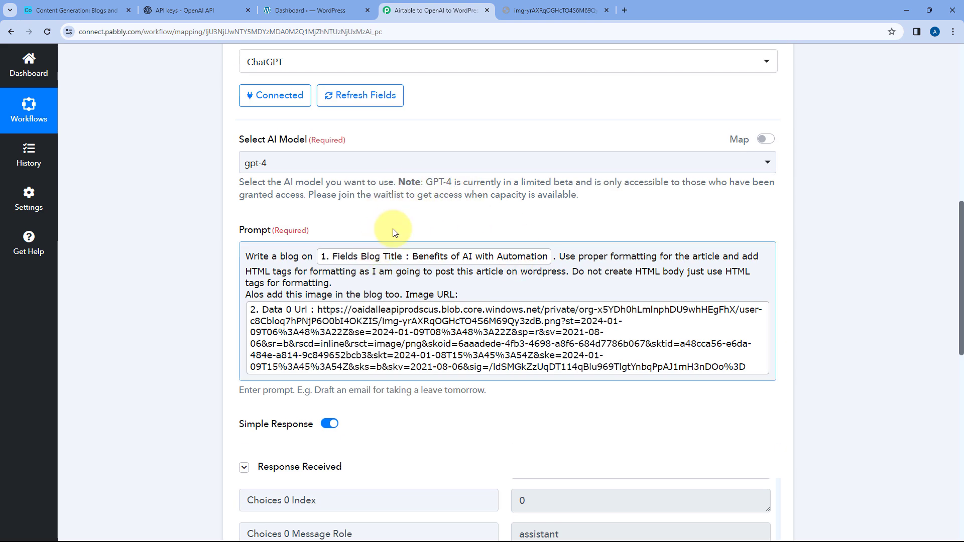
scroll(202, 218, "down", 8)
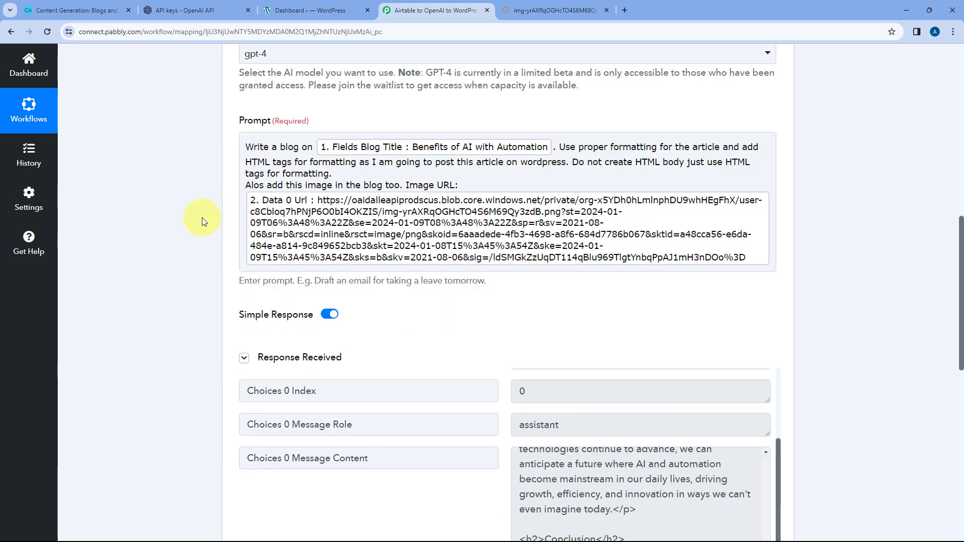
scroll(211, 213, "down", 3)
scroll(641, 165, "up", 6)
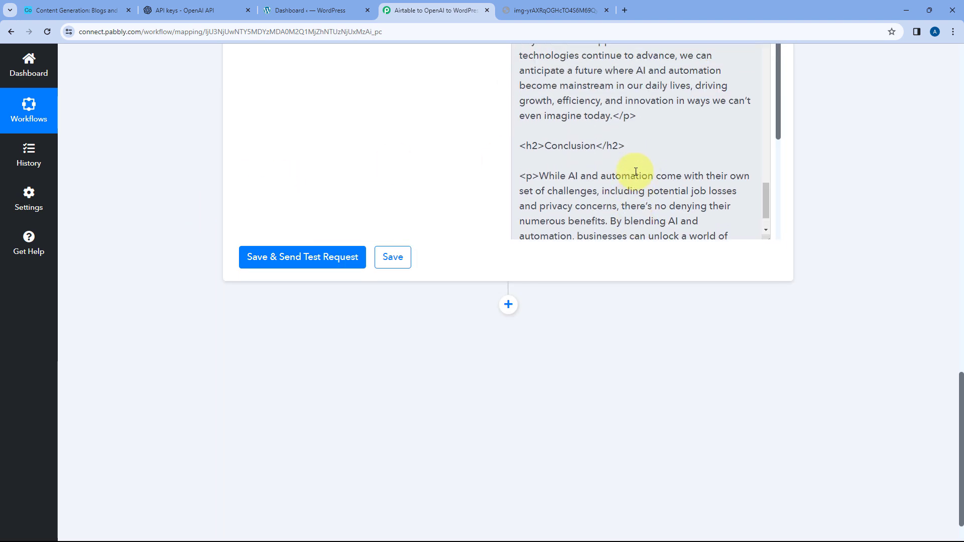
scroll(627, 185, "up", 6)
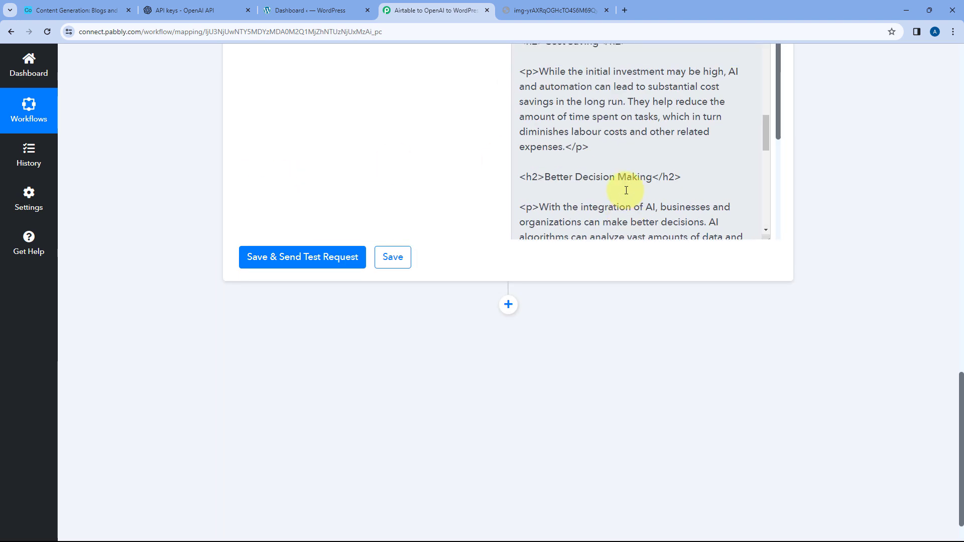
scroll(583, 316, "down", 1)
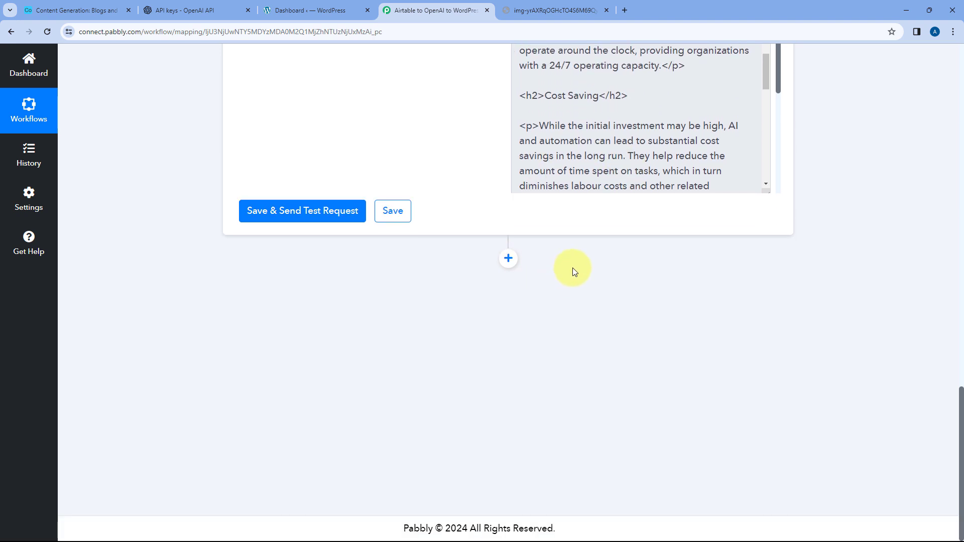
- Add an action step after ChatGPT using the WordPress app with the Create a Post event
left_click(510, 259)
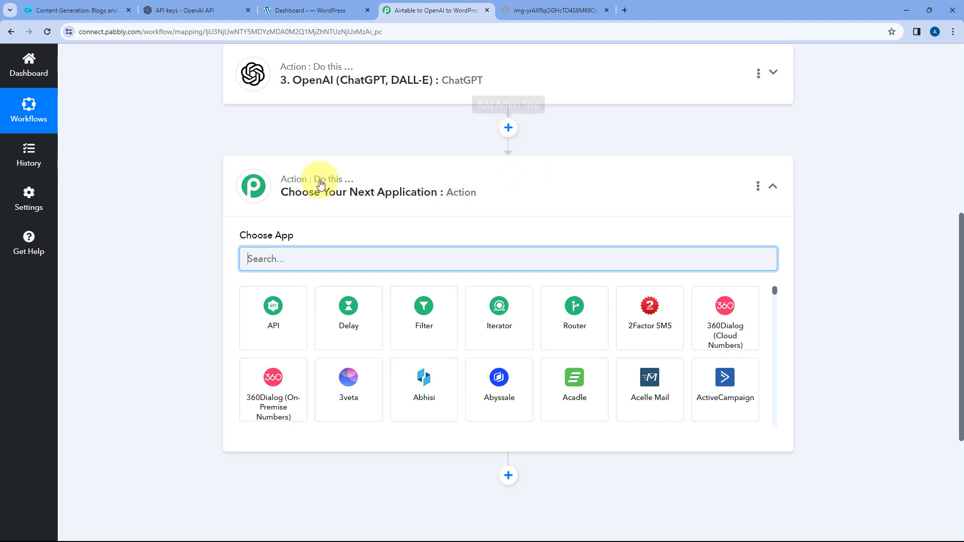
type("WordPress")
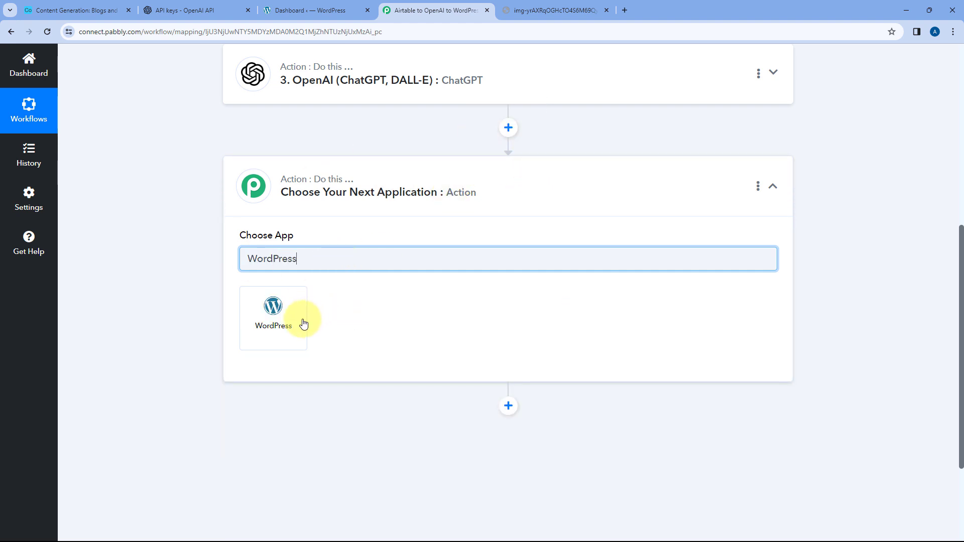
left_click(303, 323)
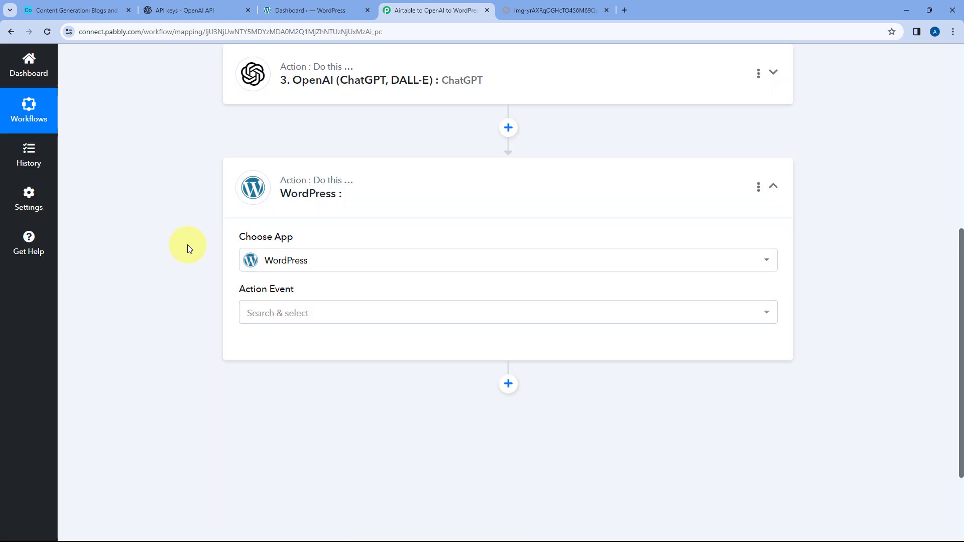
left_click(315, 313)
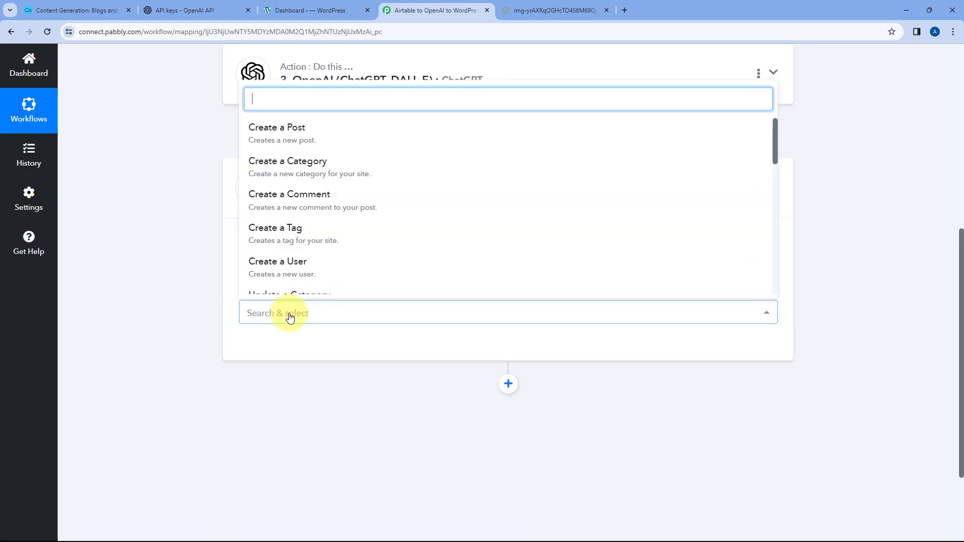
left_click(297, 141)
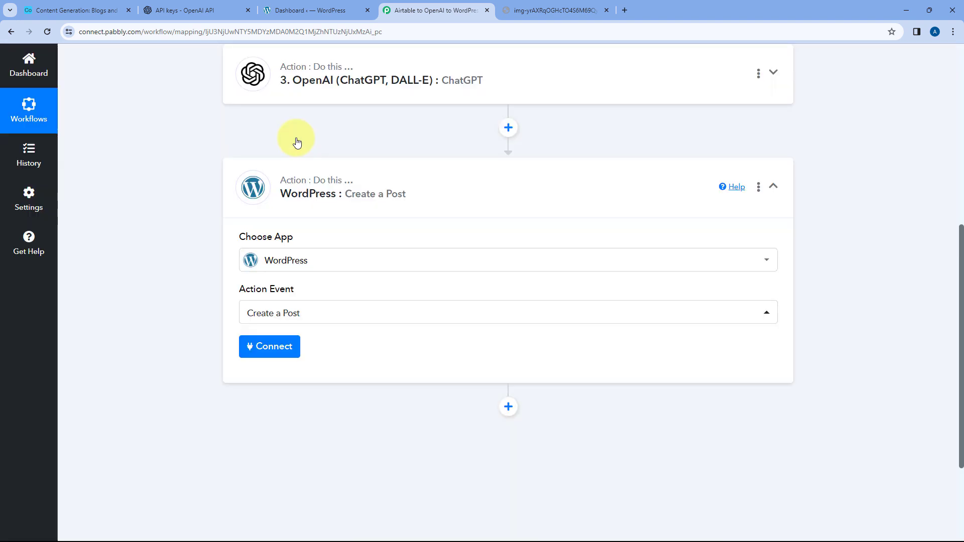
- Start adding a new WordPress connection for the action, and review the credentials and Base URL it requires
scroll(215, 271, "down", 2)
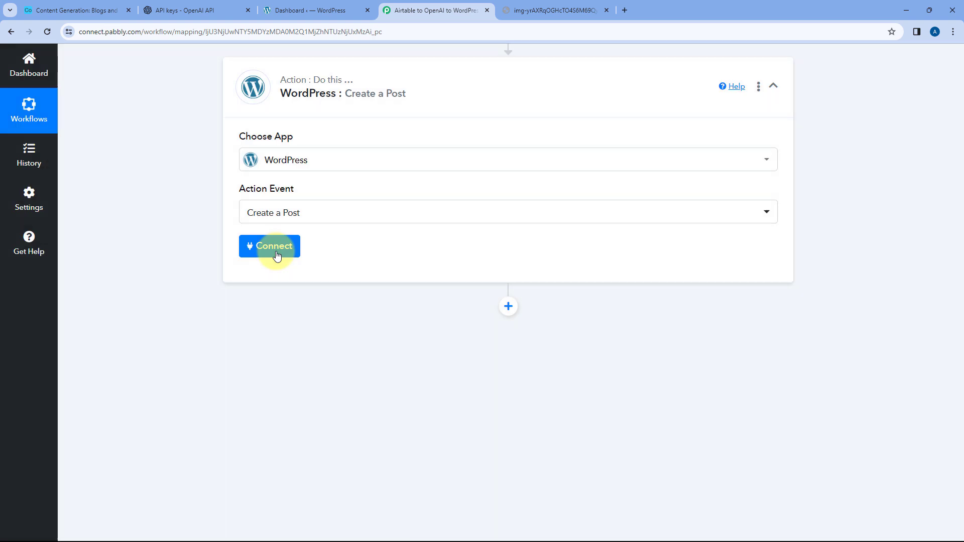
left_click(276, 253)
left_click(446, 167)
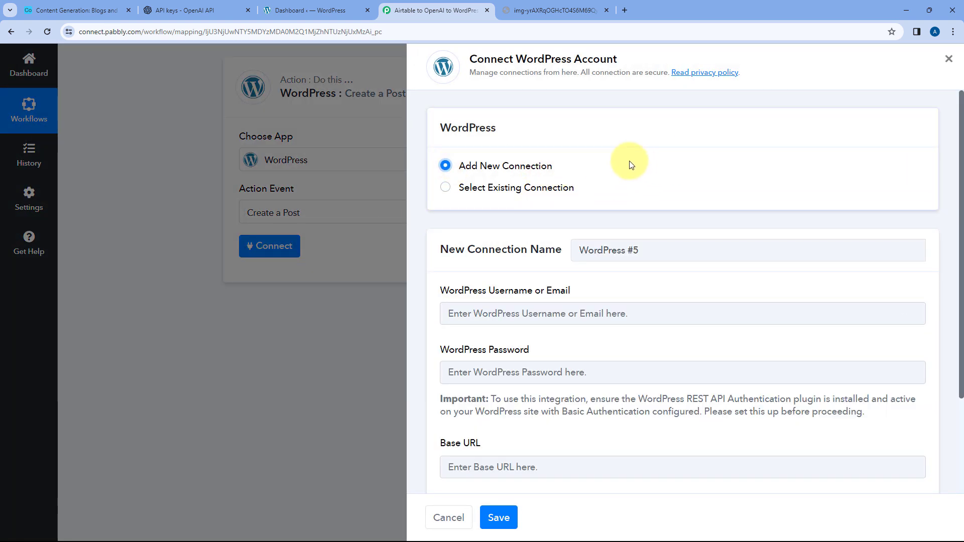
scroll(597, 162, "down", 2)
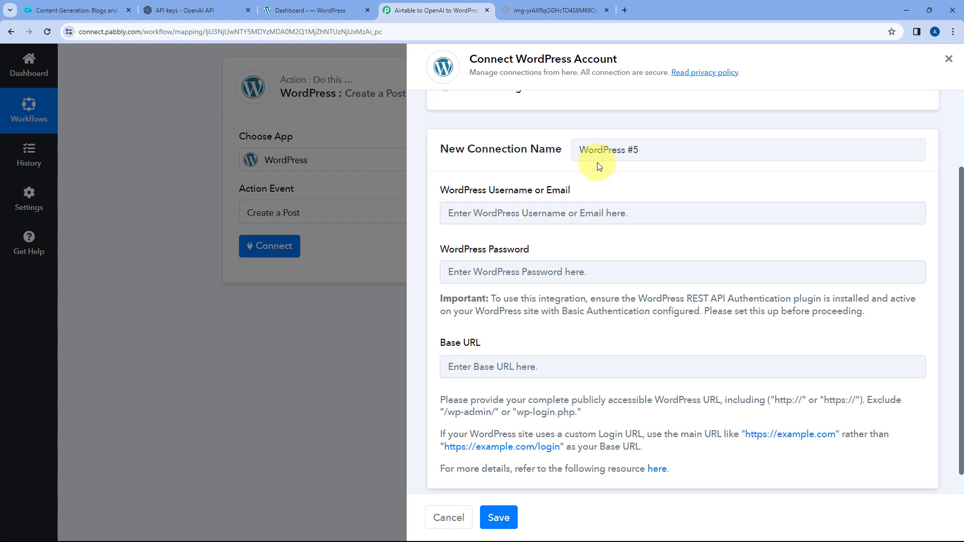
scroll(598, 165, "down", 1)
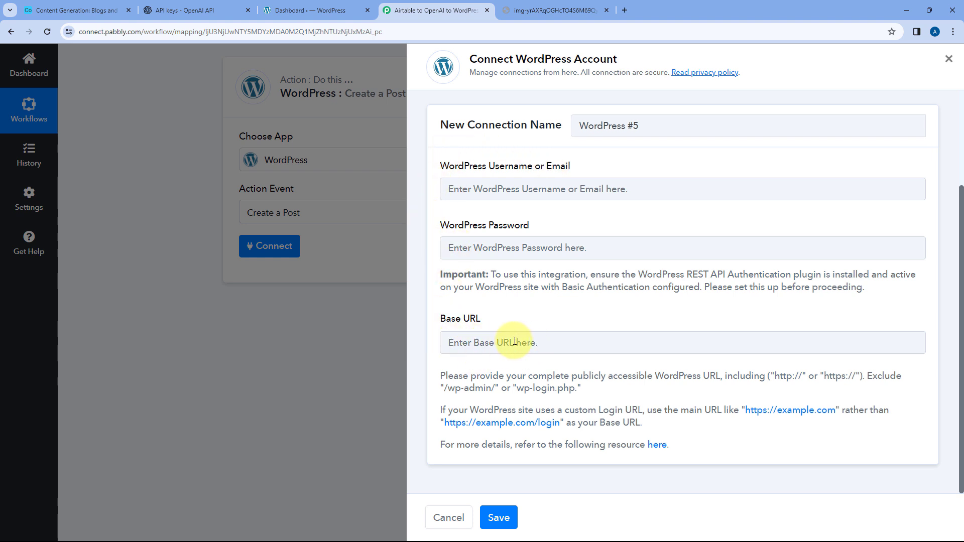
left_click(296, 9)
double_click(151, 32)
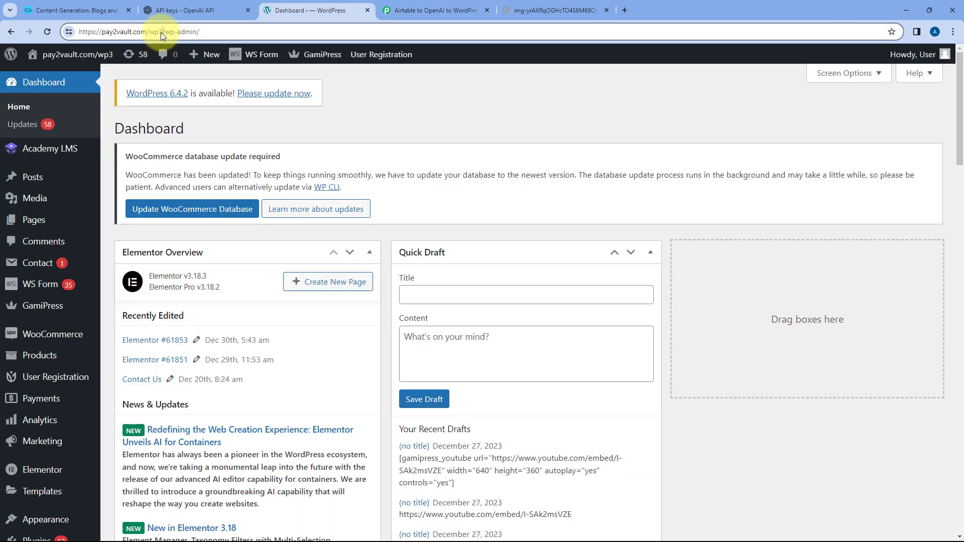
left_click_drag(163, 30, 76, 32)
key("ctrl+c")
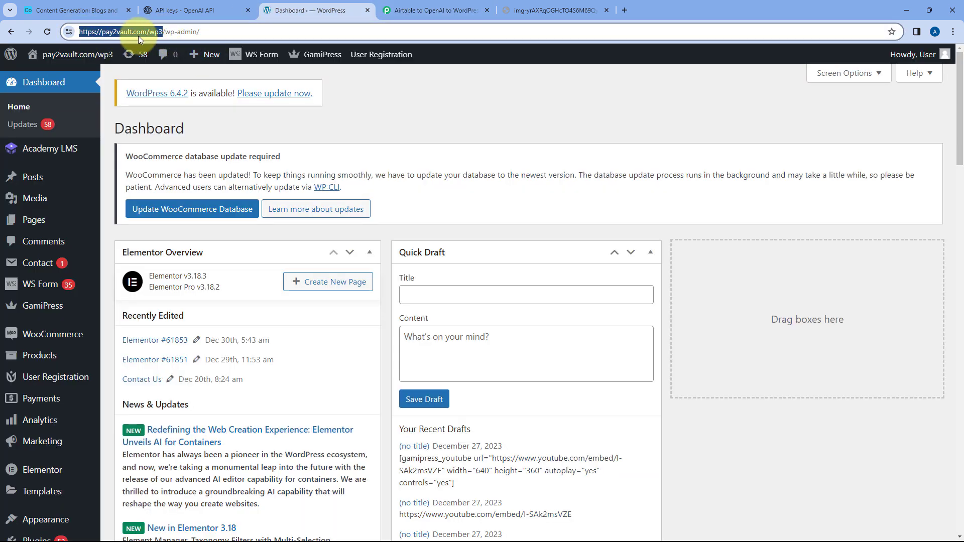
left_click(436, 10)
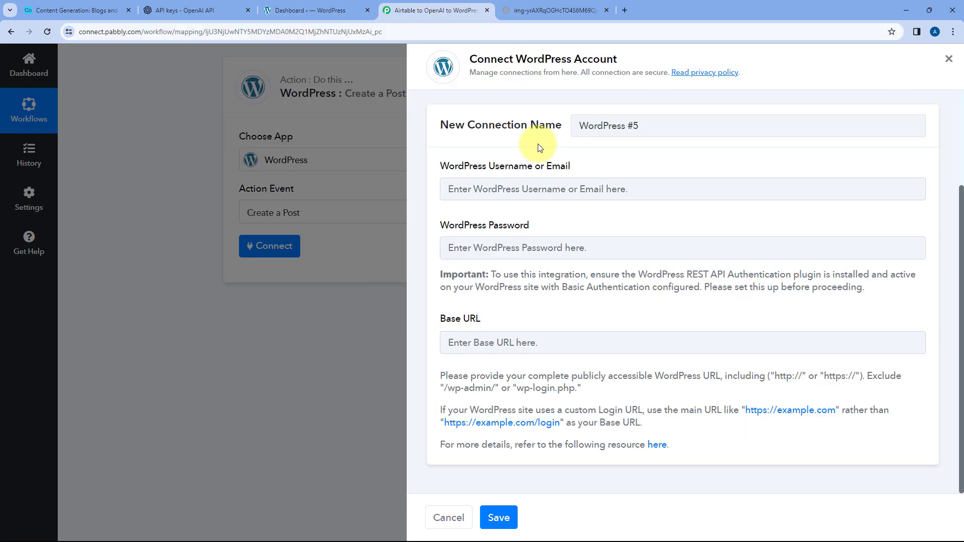
left_click(503, 341)
key("ctrl+v")
left_click(582, 319)
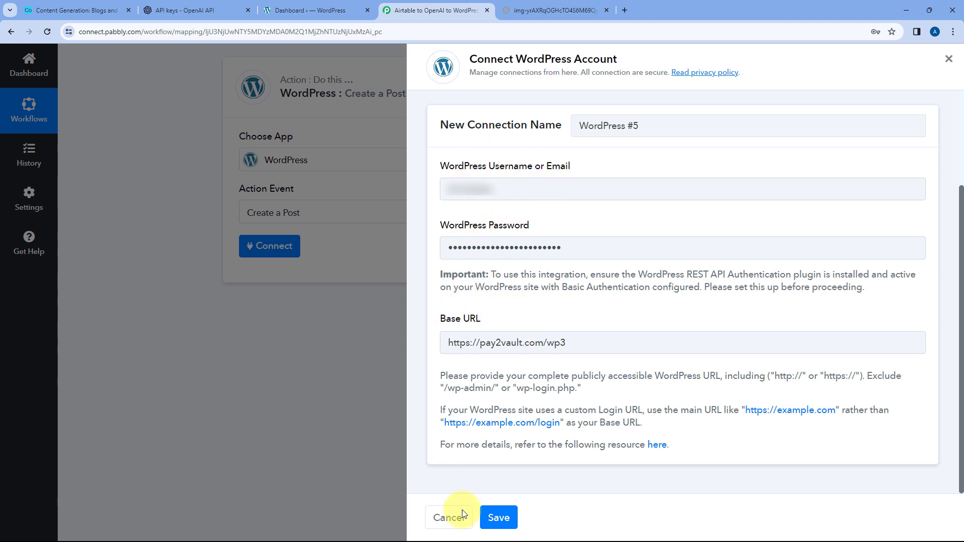
left_click(497, 518)
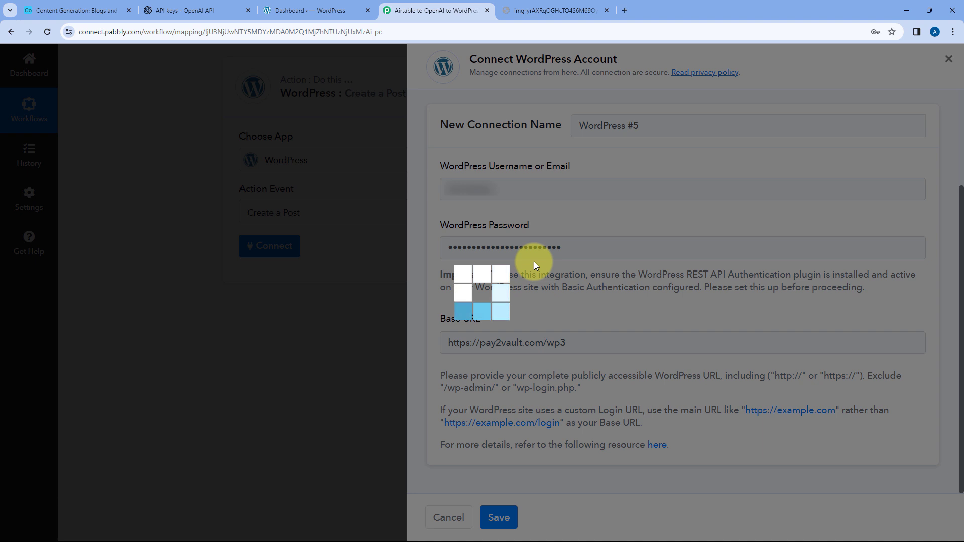
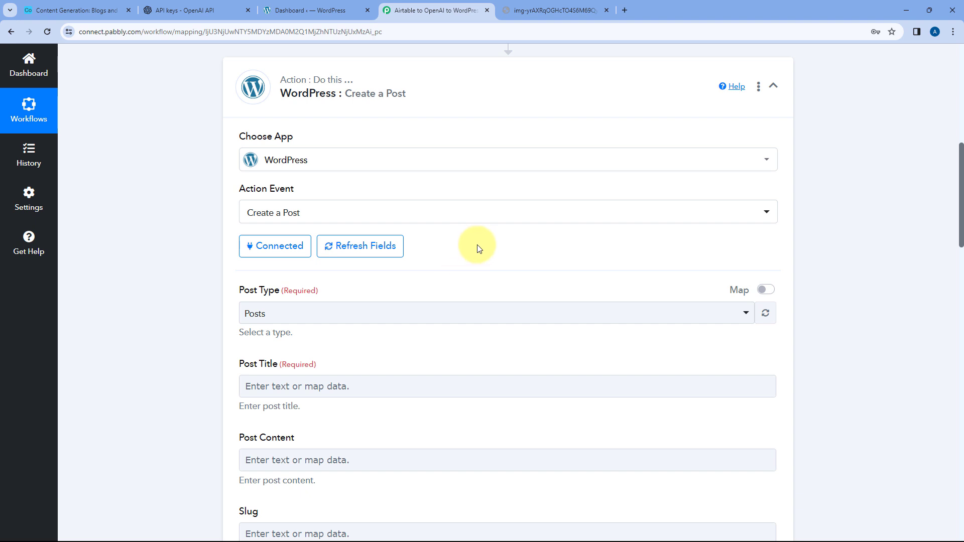
- Review the available post types for the WordPress action and select Posts as the Post Type
scroll(474, 232, "down", 2)
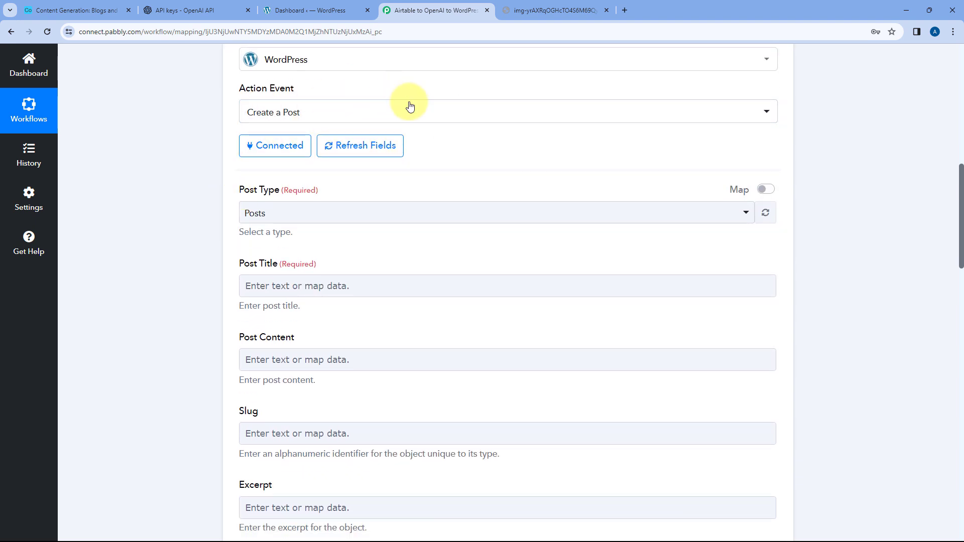
scroll(257, 133, "down", 1)
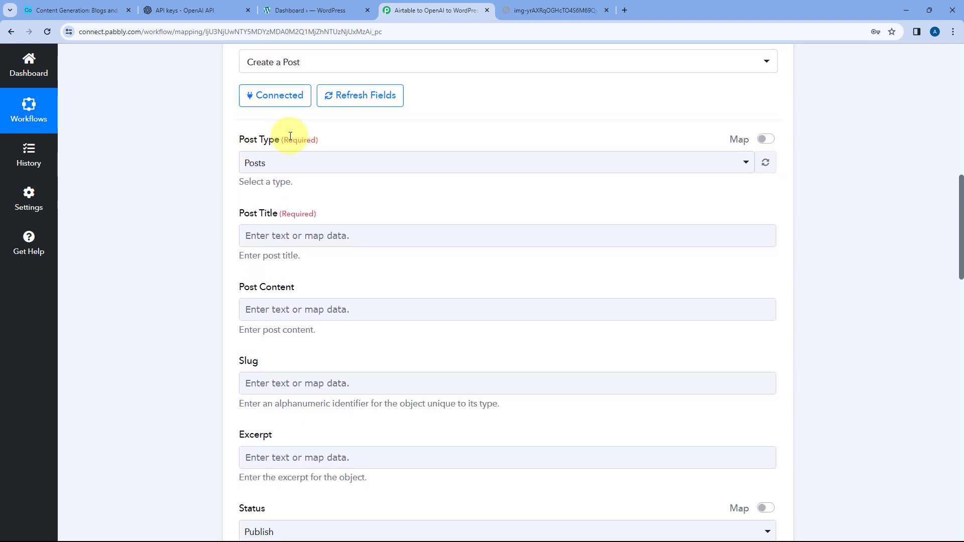
left_click(353, 162)
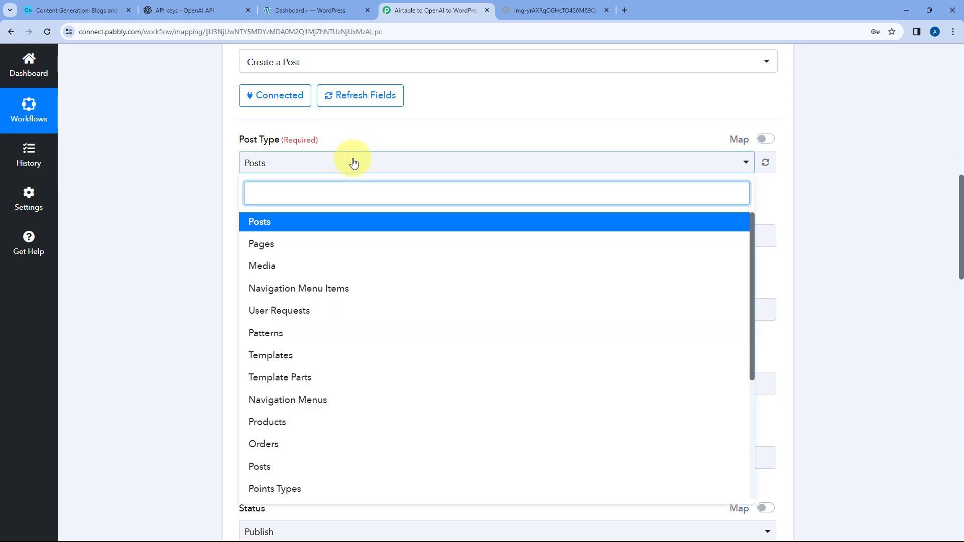
left_click(252, 223)
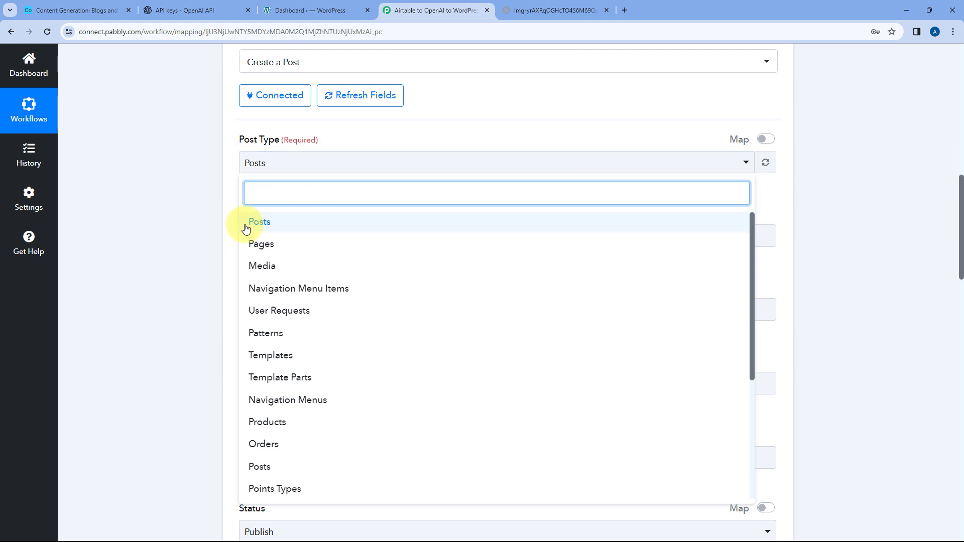
left_click(270, 227)
left_click(297, 167)
scroll(301, 256, "down", 5)
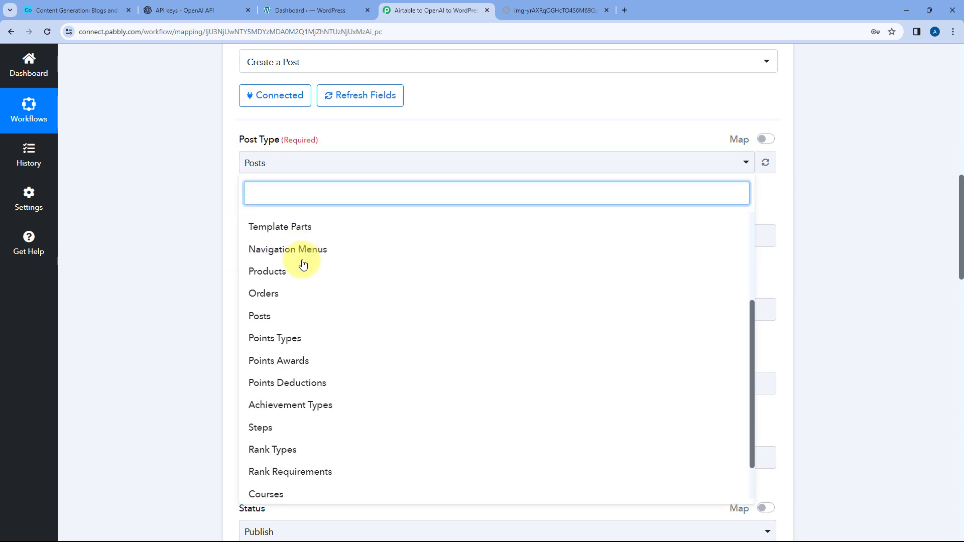
scroll(326, 331, "up", 5)
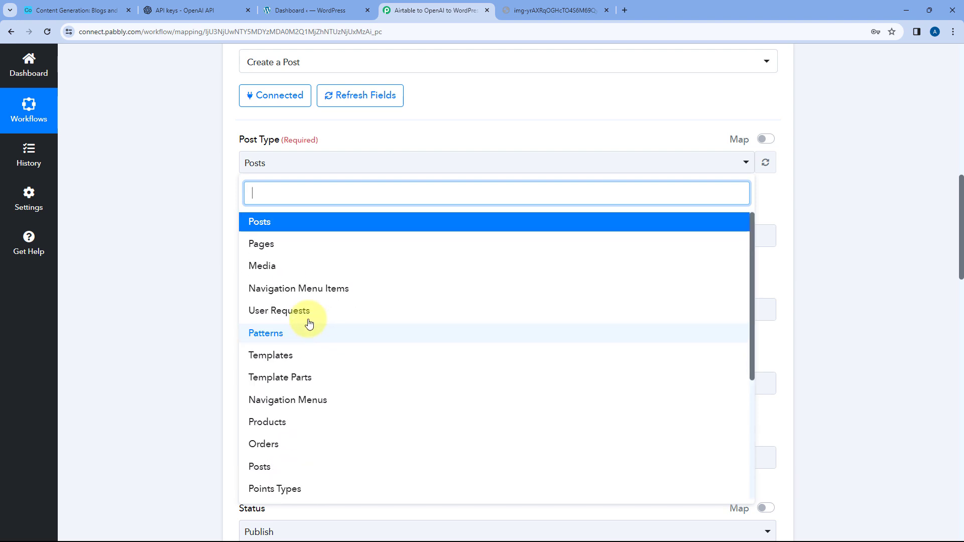
left_click(254, 221)
left_click(242, 186)
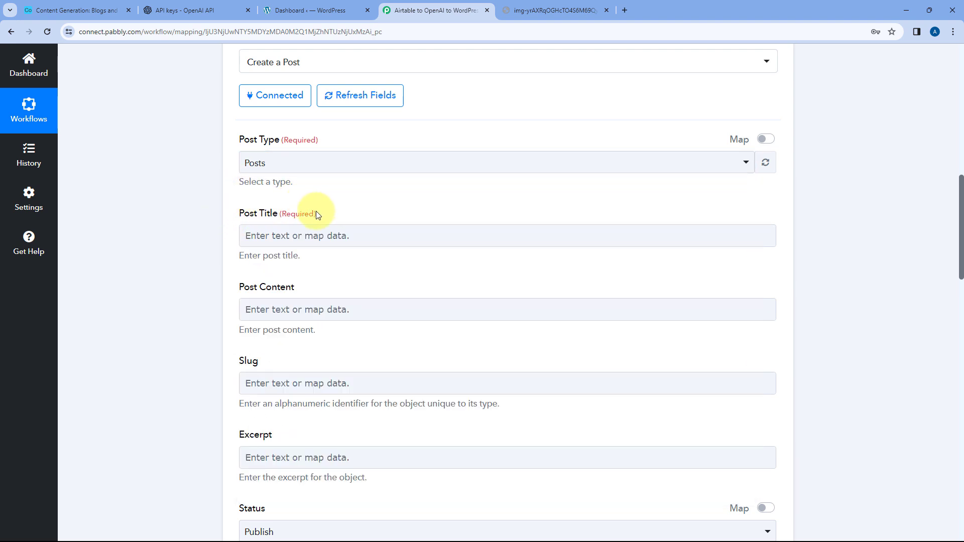
- Check the Blog Title column in the Airtable table, return to the Pabbly Connect workflow, and close the generated image's browser tab
scroll(415, 191, "down", 1)
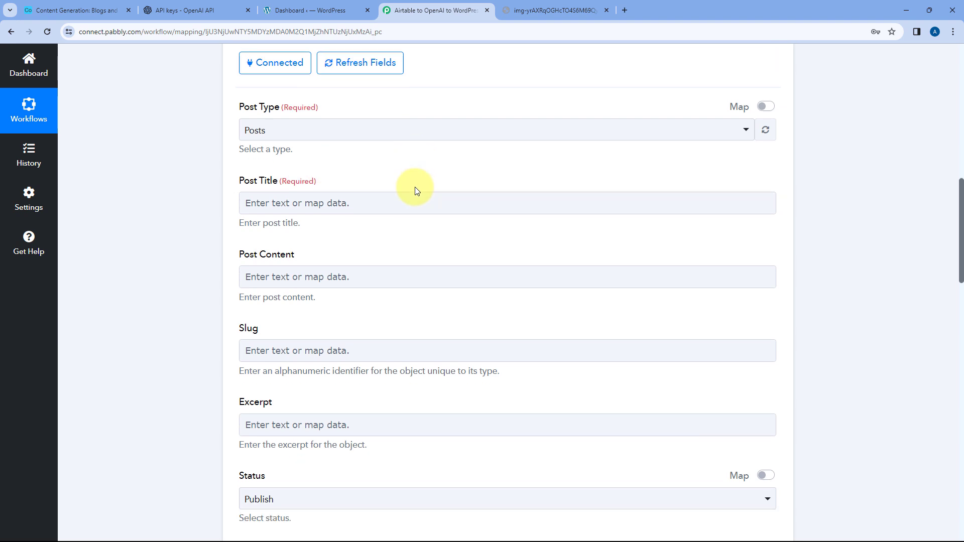
scroll(416, 162, "down", 1)
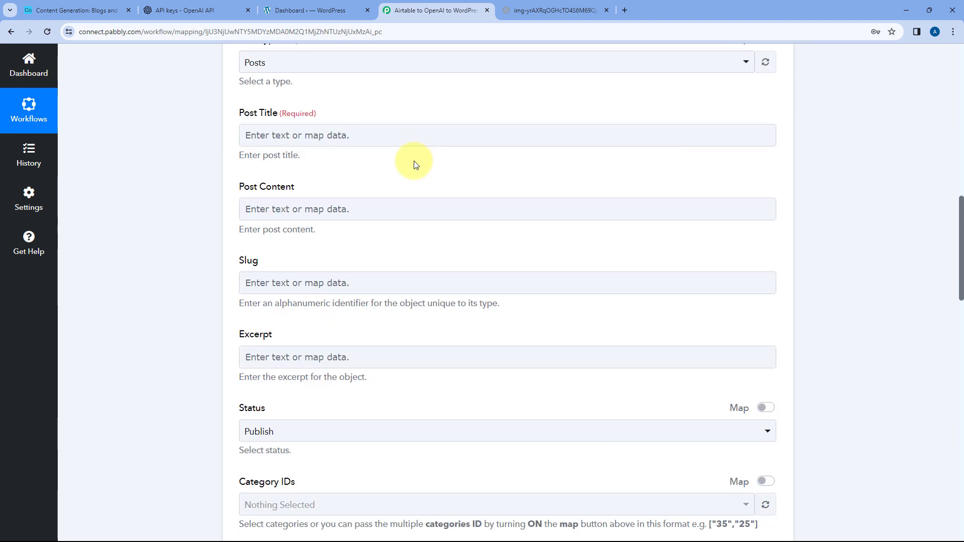
scroll(385, 200, "up", 3)
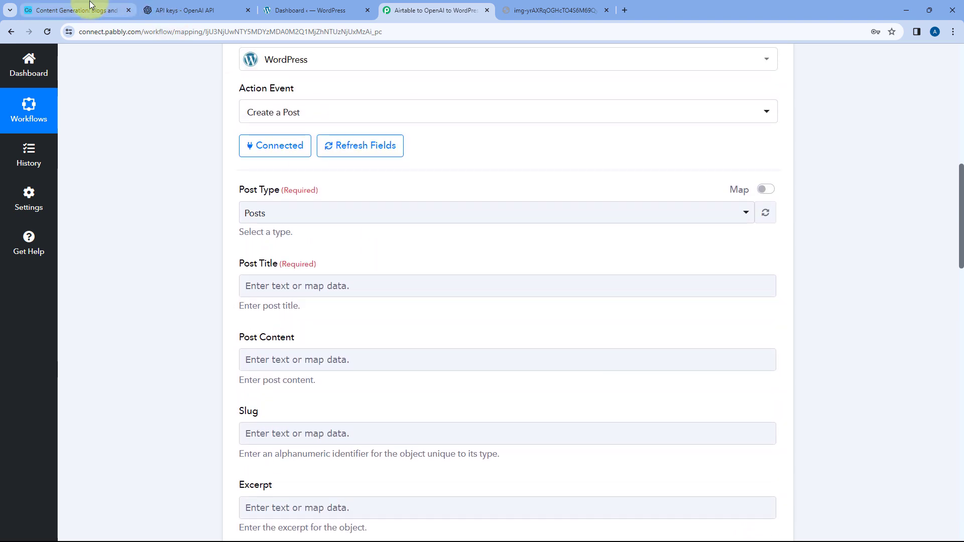
left_click(91, 6)
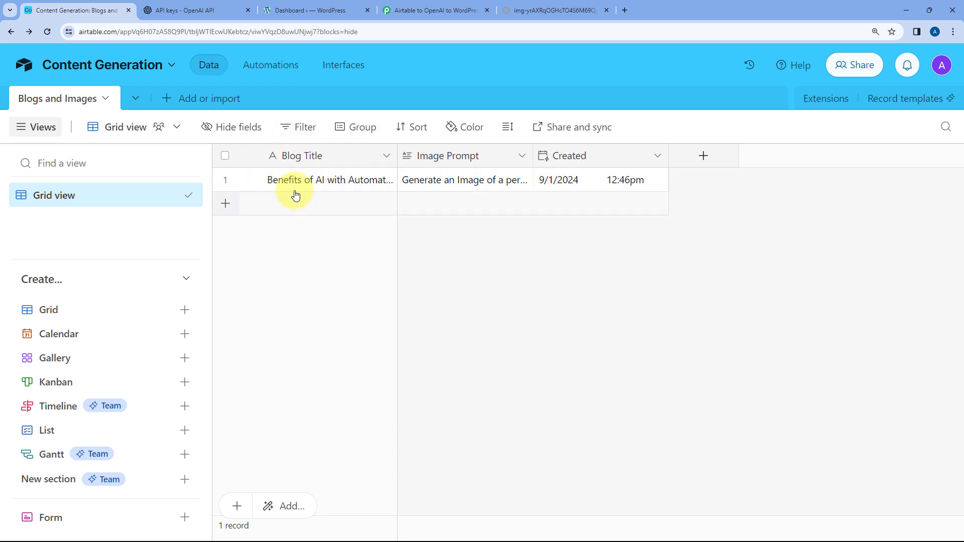
left_click(554, 7)
left_click(432, 8)
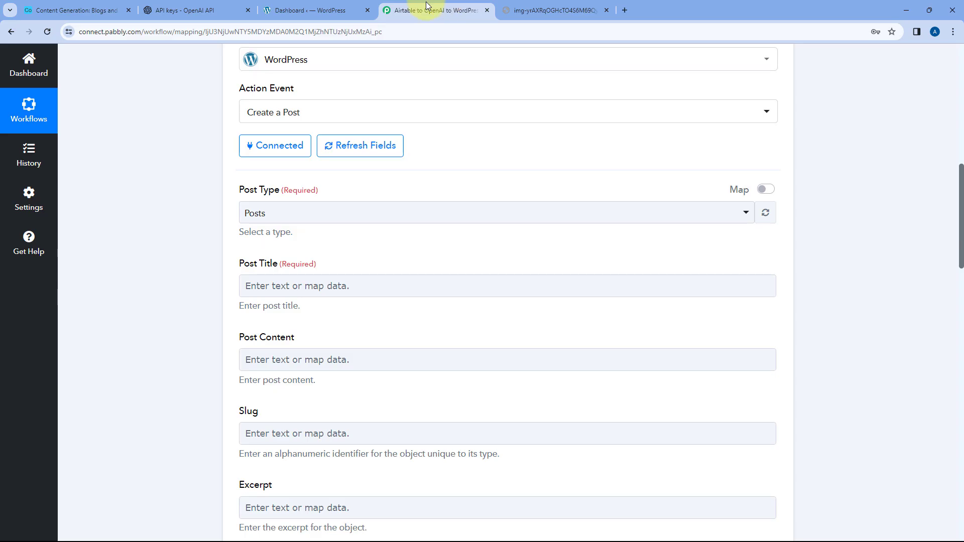
left_click(607, 11)
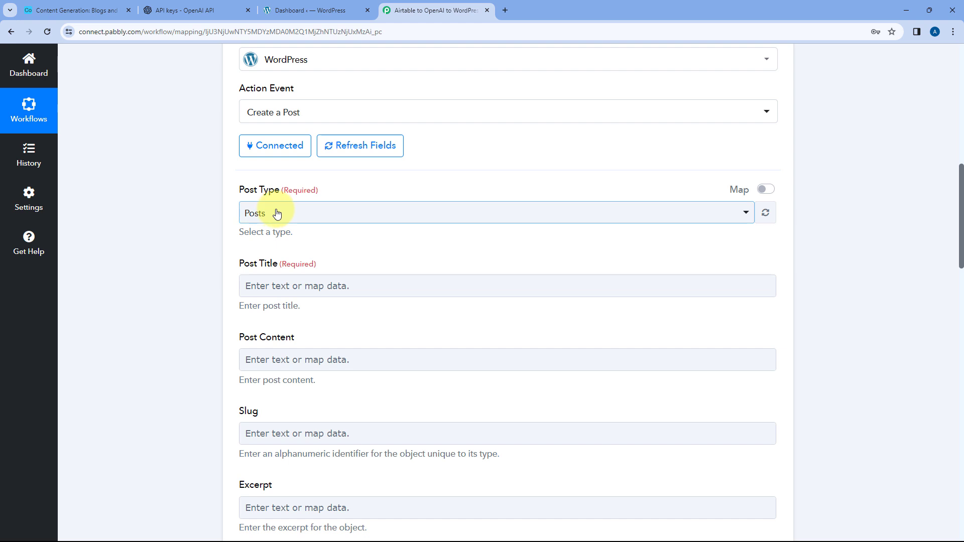
- Map the Post Title to the Fields Blog Title value from the Airtable New Record step
left_click(274, 284)
scroll(197, 276, "down", 2)
left_click(353, 279)
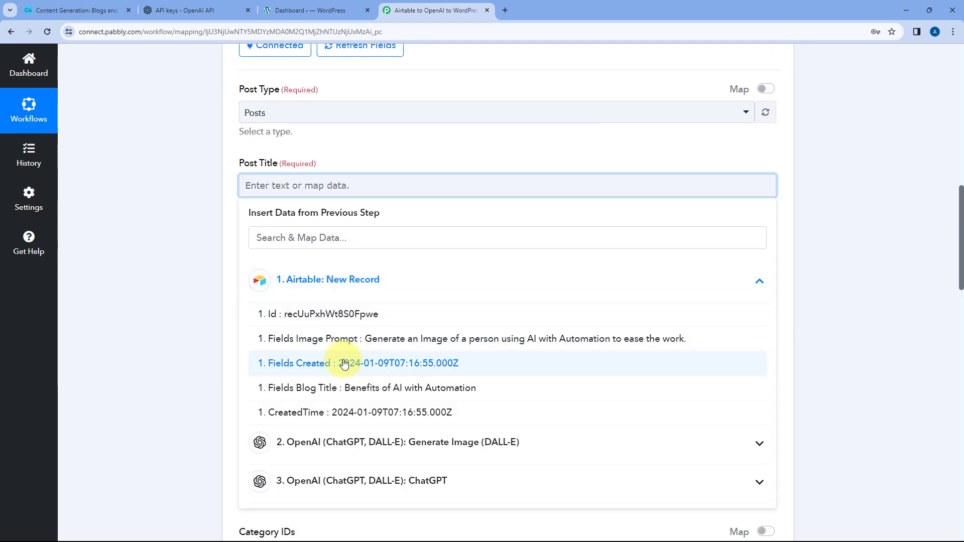
left_click(291, 387)
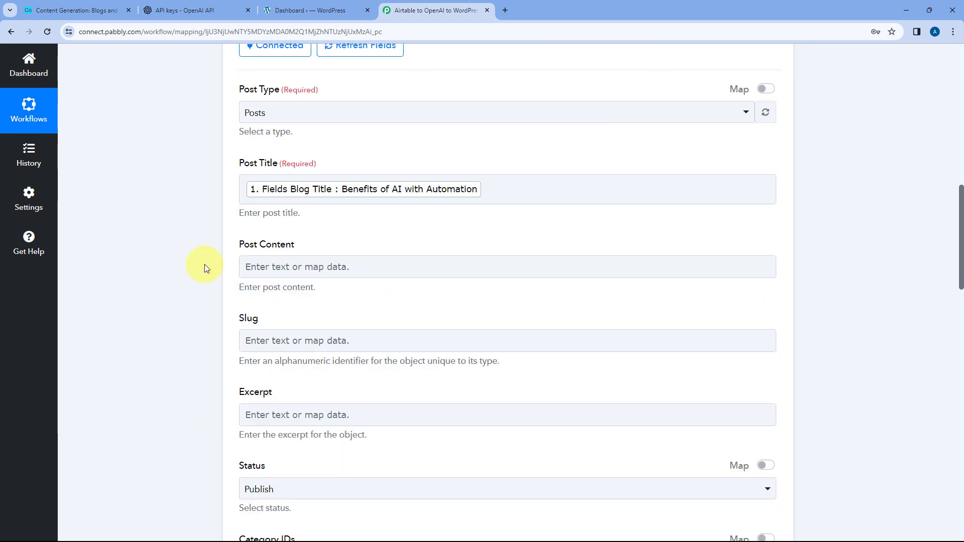
- Map the Post Content to the Choices 0 Message Content value from the ChatGPT step
scroll(204, 264, "down", 2)
left_click(232, 132)
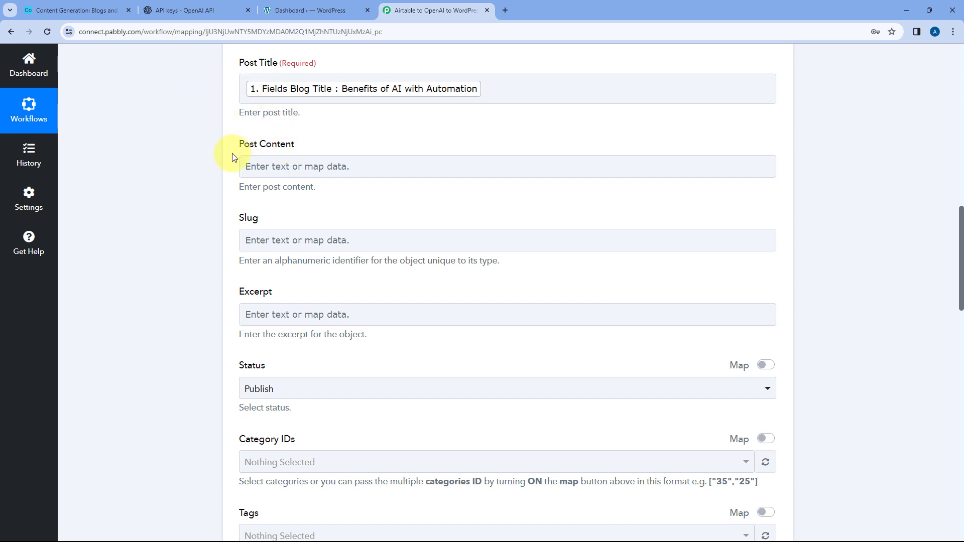
left_click(261, 166)
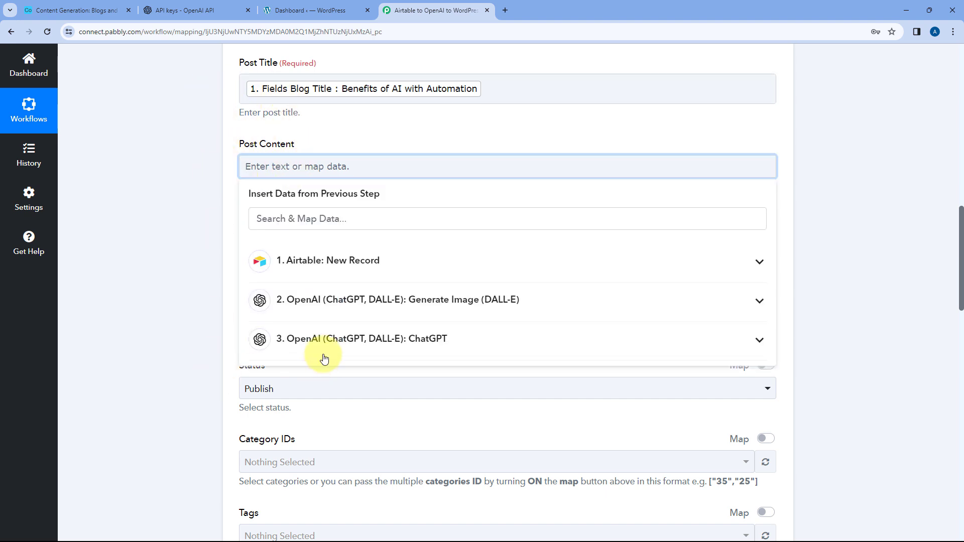
left_click(348, 340)
scroll(209, 293, "down", 3)
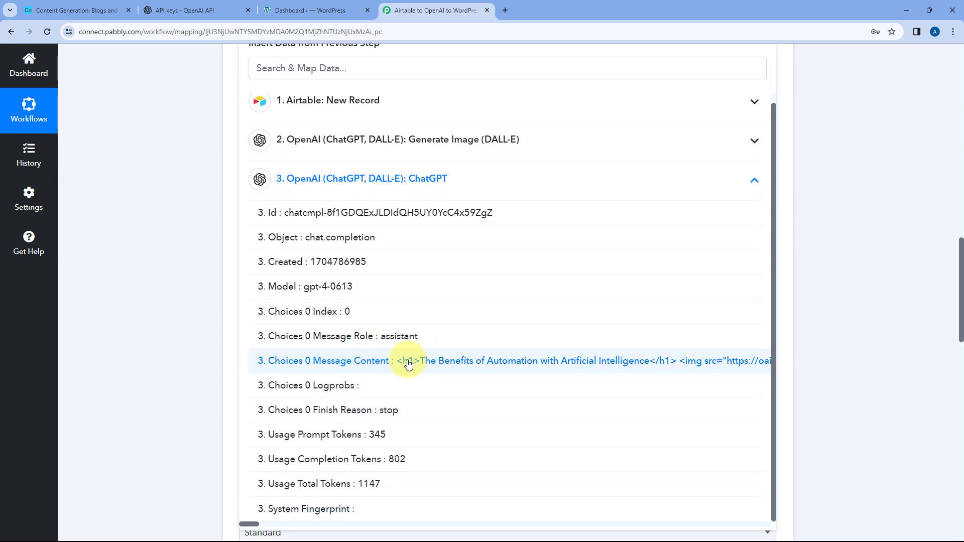
left_click(408, 363)
scroll(214, 254, "up", 4)
scroll(280, 274, "up", 5)
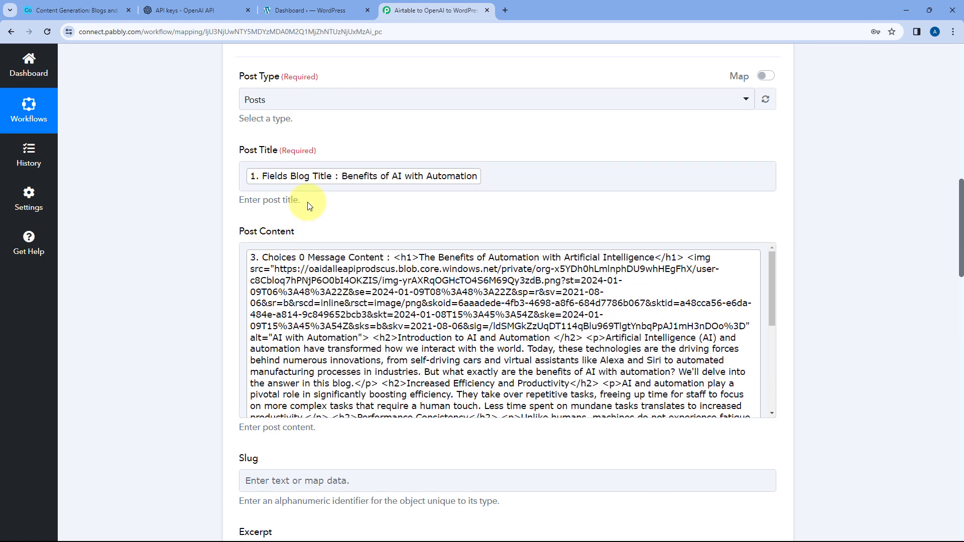
- Review the mapped content, the earlier workflow steps and the remaining post fields, and check the Airtable and WordPress tabs for reference
left_click(454, 271)
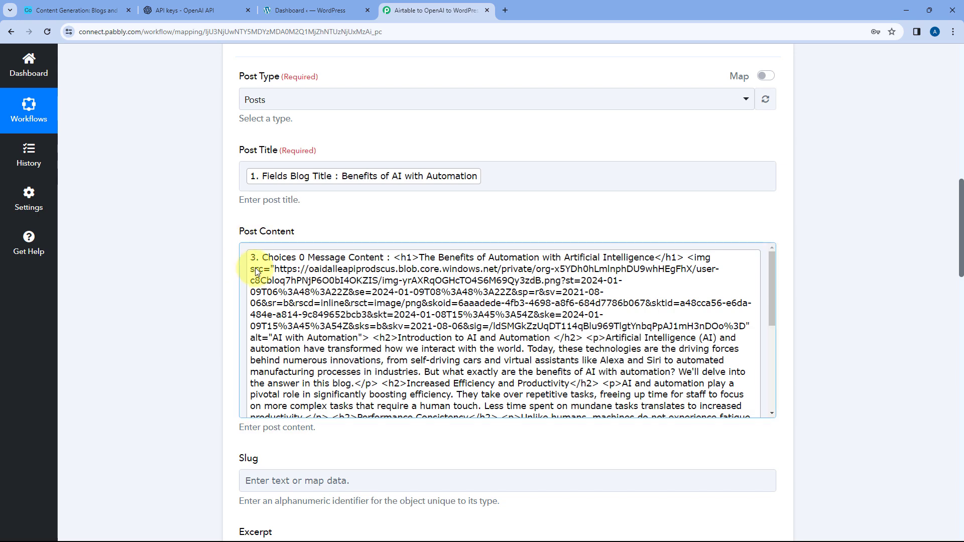
scroll(256, 267, "up", 10)
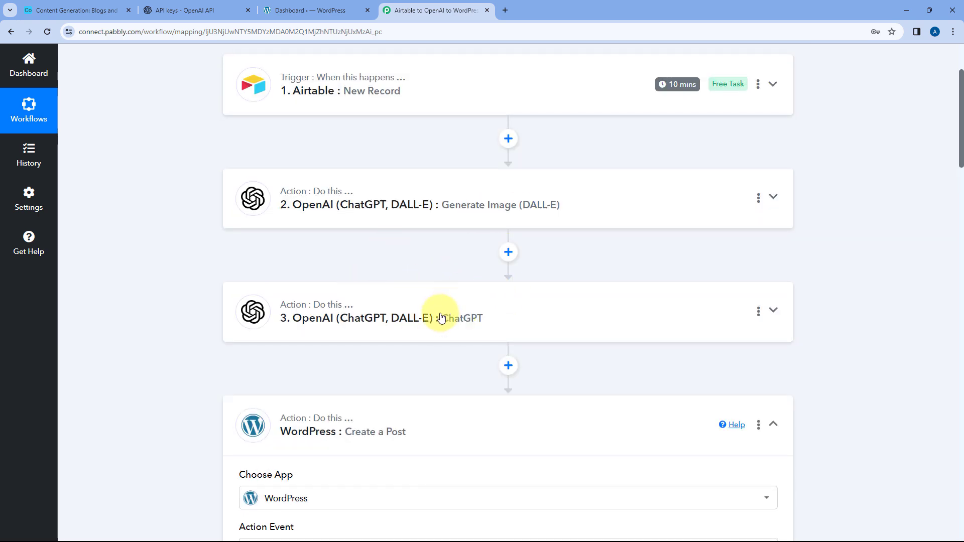
scroll(206, 301, "down", 15)
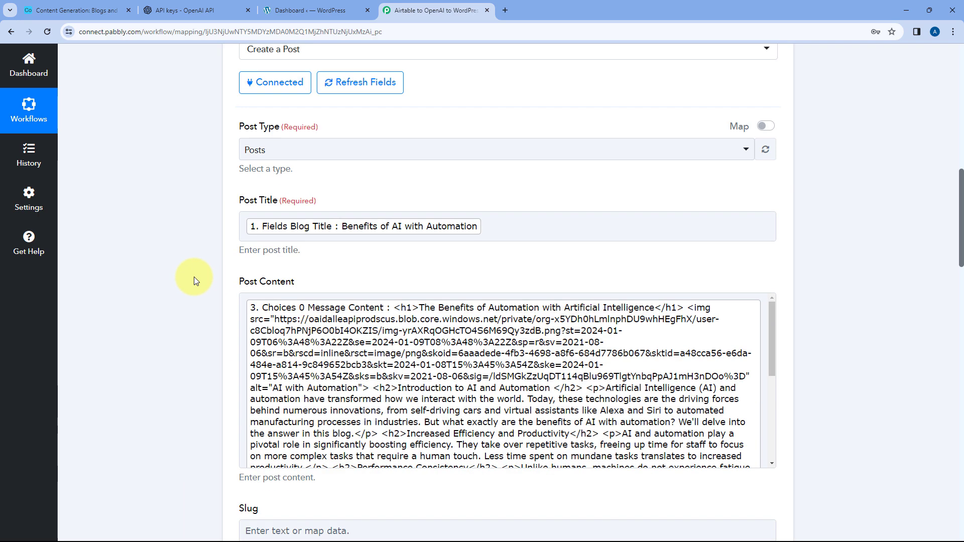
scroll(201, 215, "down", 1)
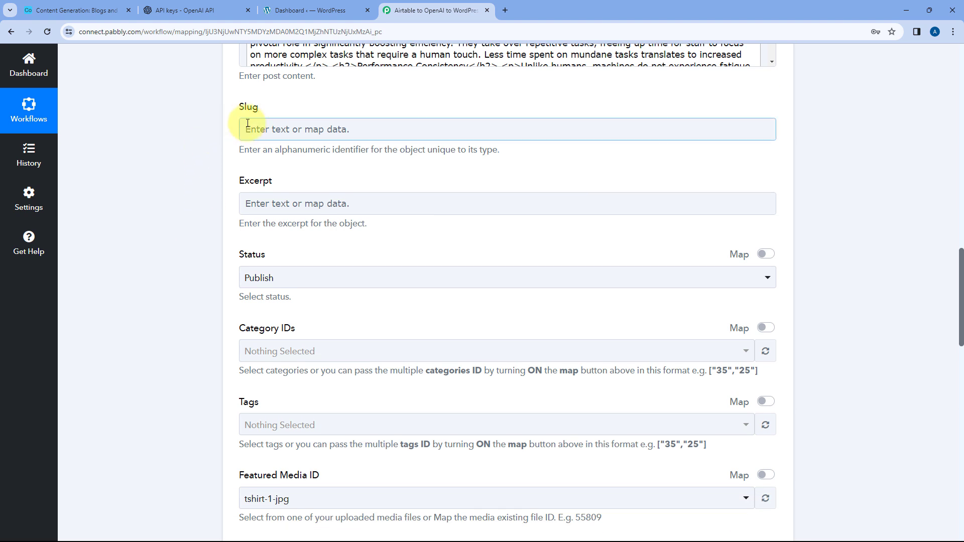
scroll(223, 225, "down", 1)
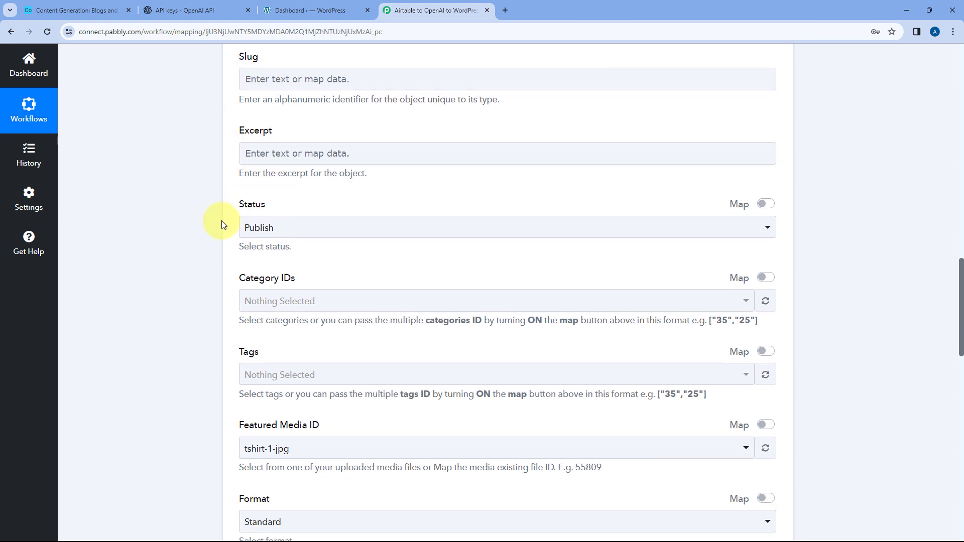
left_click(77, 7)
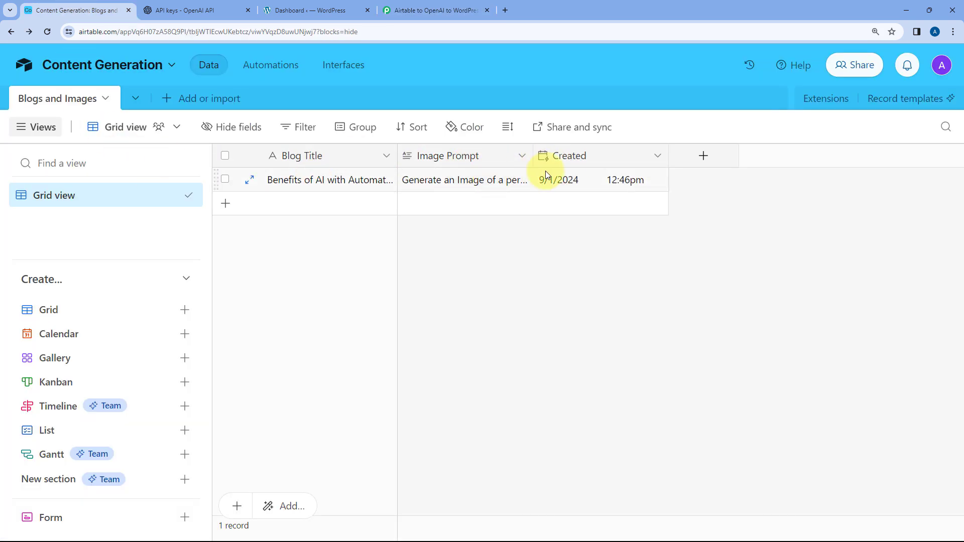
left_click(302, 10)
left_click(432, 10)
scroll(269, 133, "up", 2)
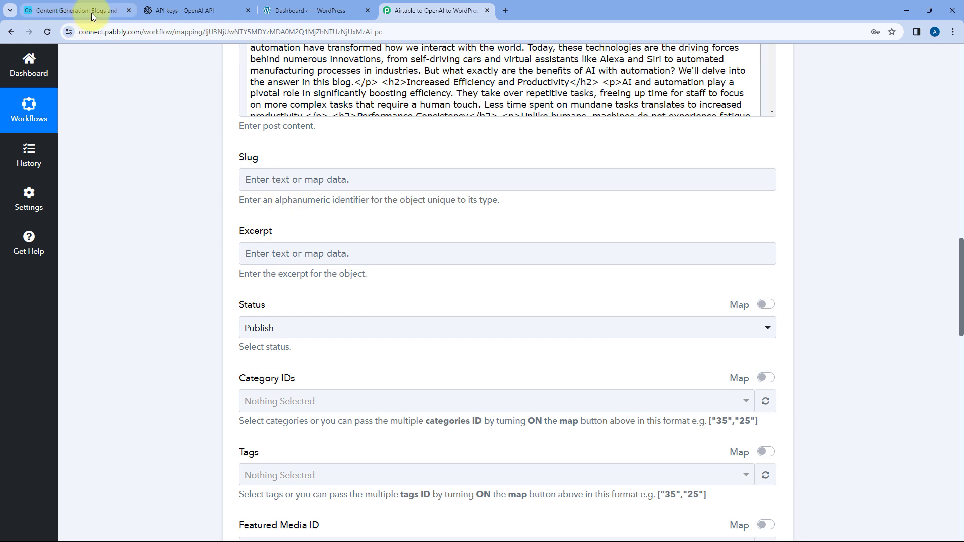
- Set the WordPress post Status to Draft
scroll(171, 196, "down", 3)
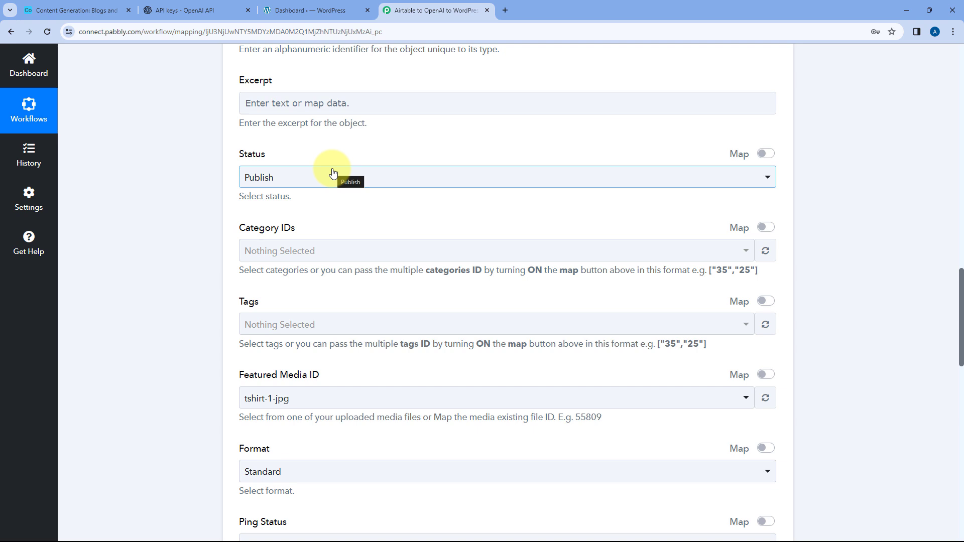
left_click(315, 179)
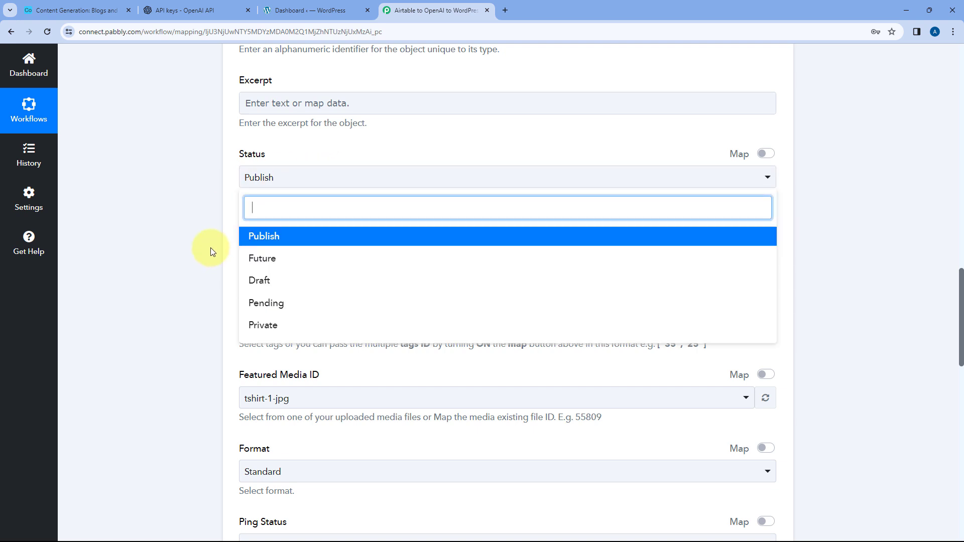
left_click(277, 280)
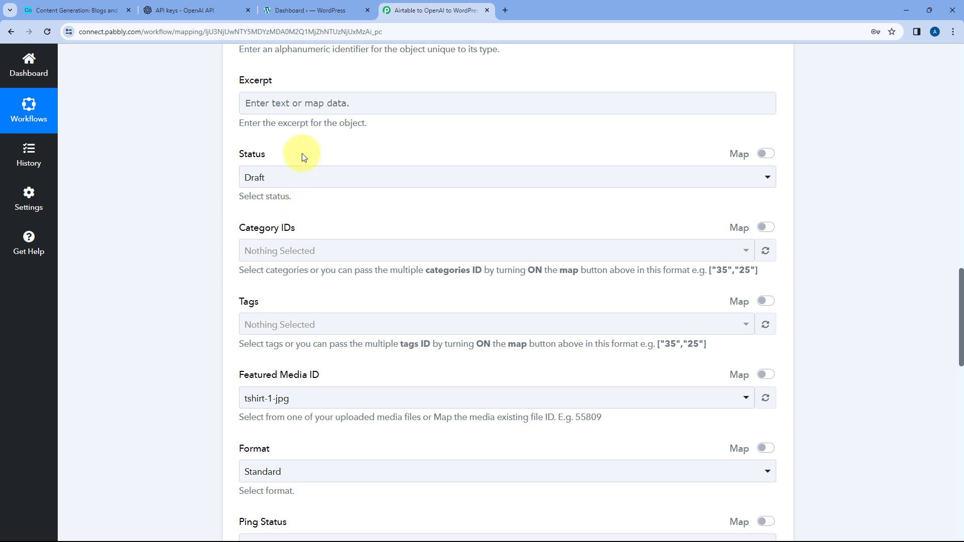
left_click(215, 194)
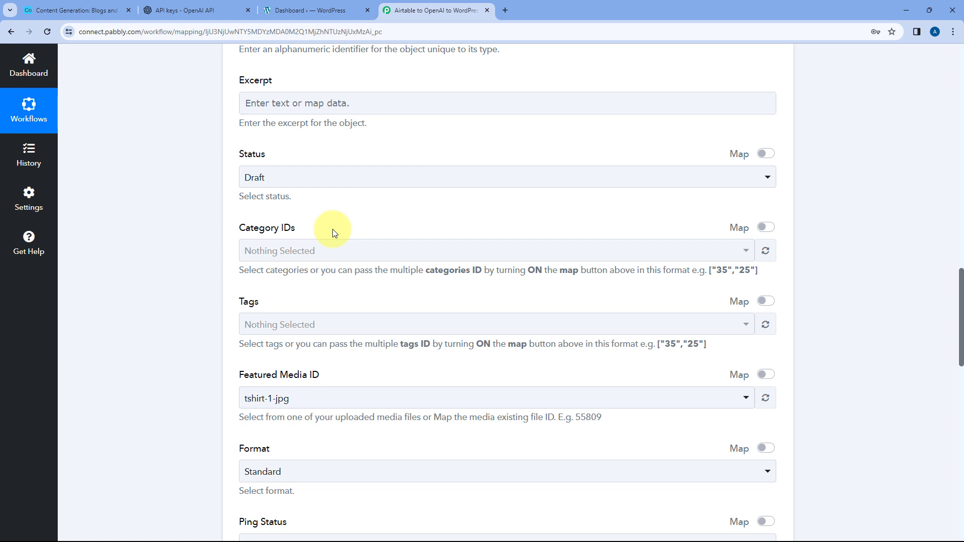
left_click(309, 183)
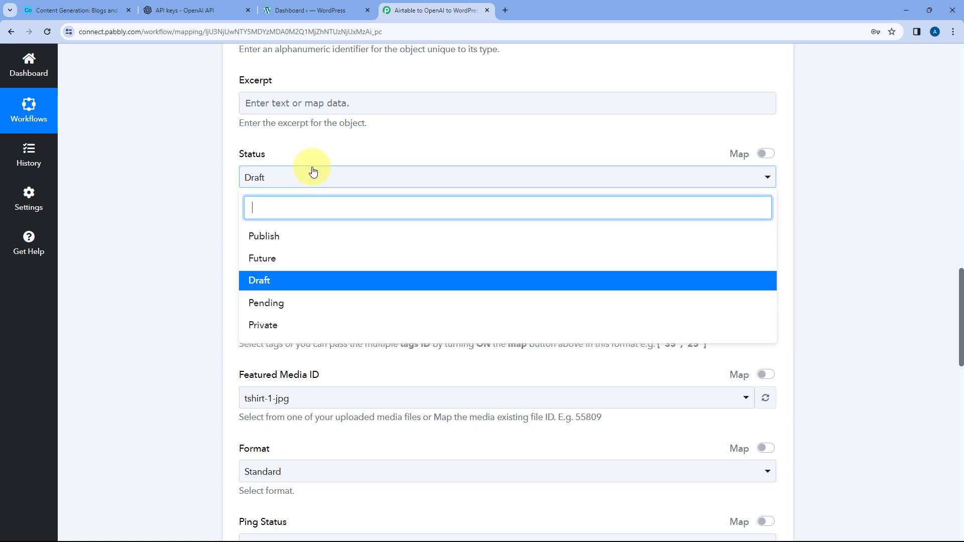
left_click(310, 165)
- Check the Category IDs options, turn on mapping for that field, and check the options of the Tags field
scroll(181, 160, "down", 2)
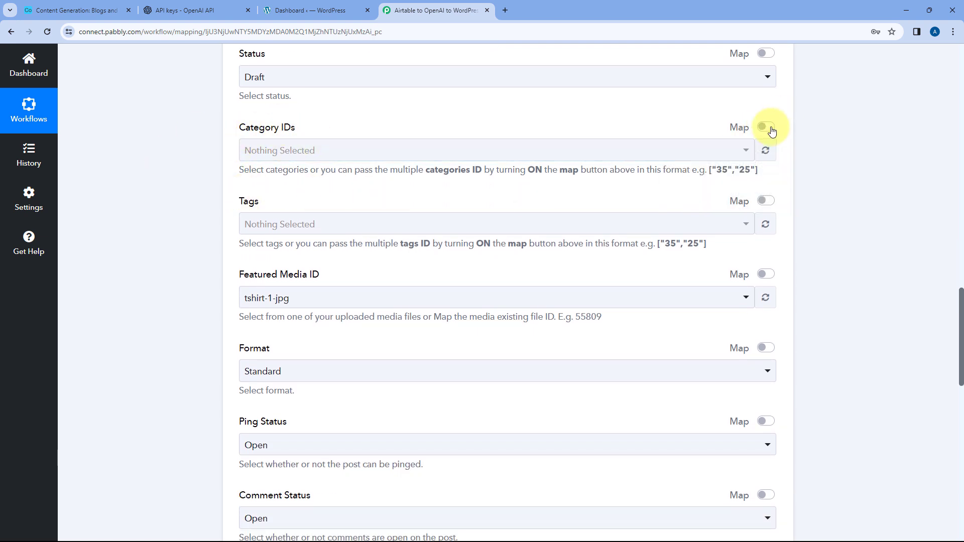
left_click(446, 152)
left_click(359, 128)
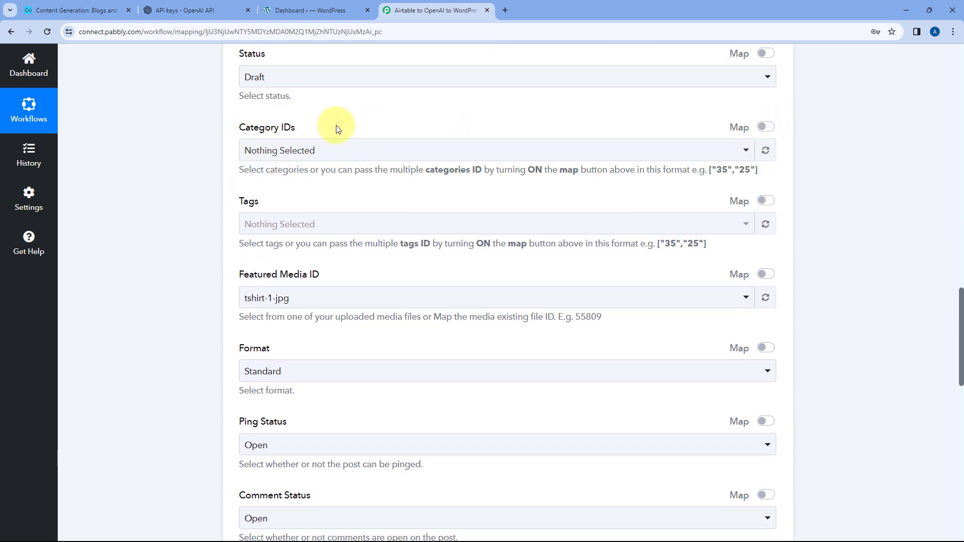
left_click(764, 127)
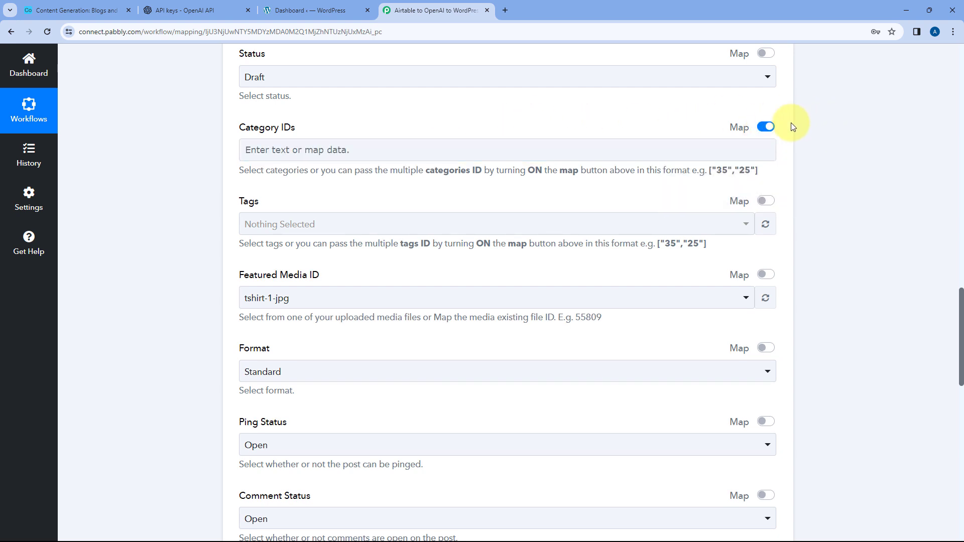
scroll(323, 190, "down", 1)
left_click(354, 180)
left_click(354, 151)
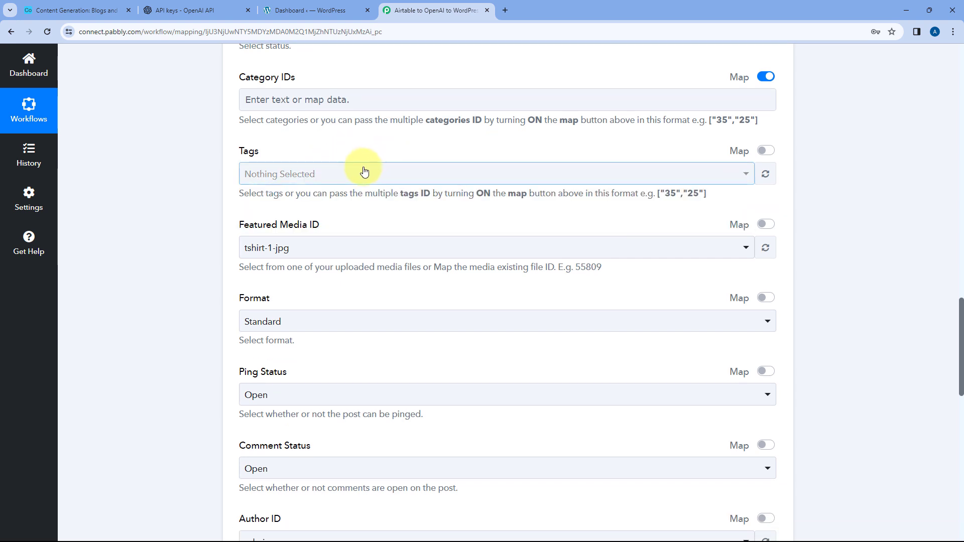
- Turn on mapping for the Tags and Featured Media ID fields and clear the Featured Media ID value
left_click(765, 151)
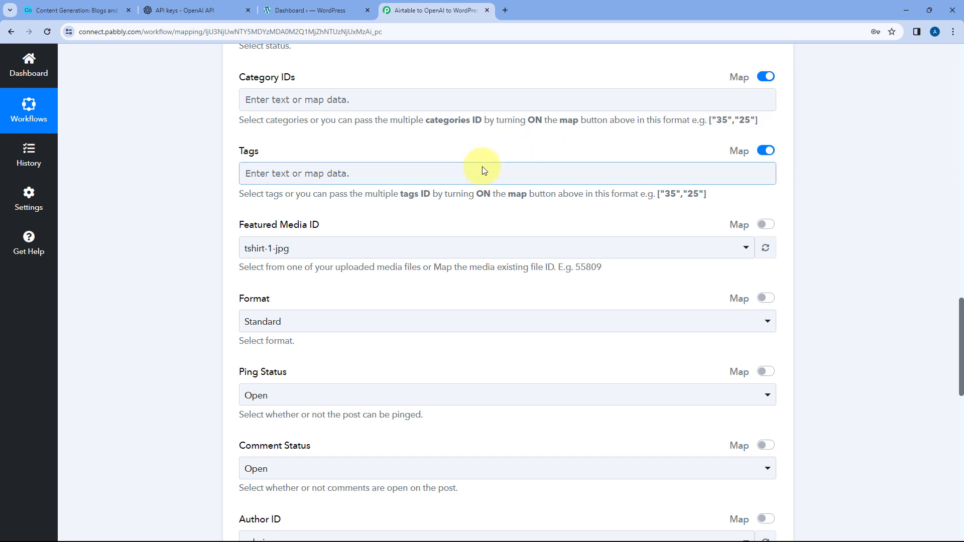
scroll(181, 231, "down", 1)
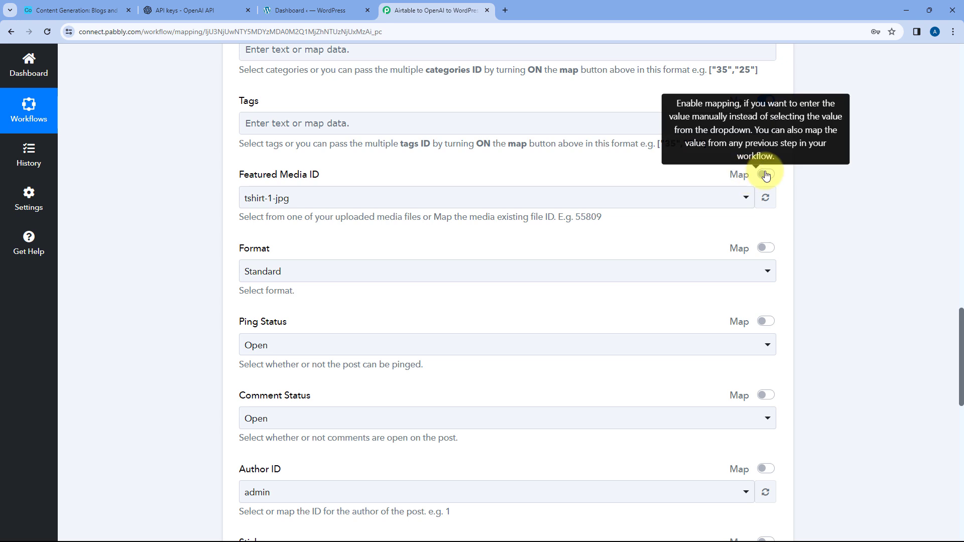
left_click(766, 174)
left_click(292, 197)
left_click_drag(292, 198, 190, 191)
key("BackSpace")
left_click(177, 209)
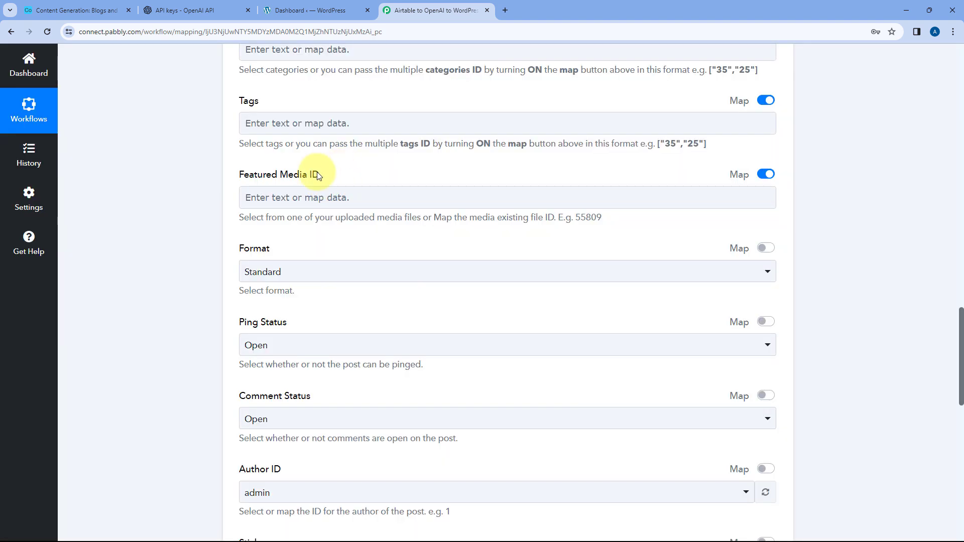
- Select Standard as the post Format and Open as the Ping Status
scroll(205, 195, "down", 1)
left_click(314, 213)
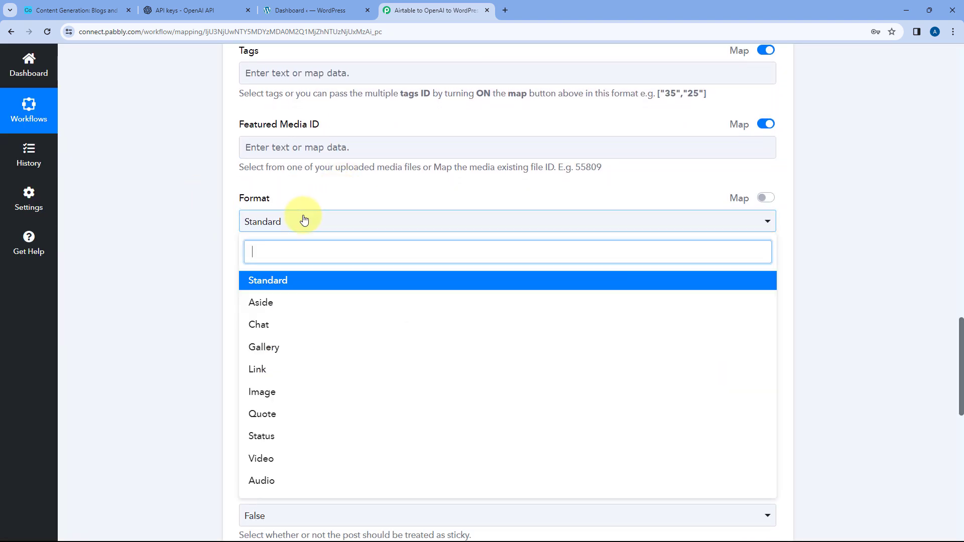
scroll(215, 226, "down", 3)
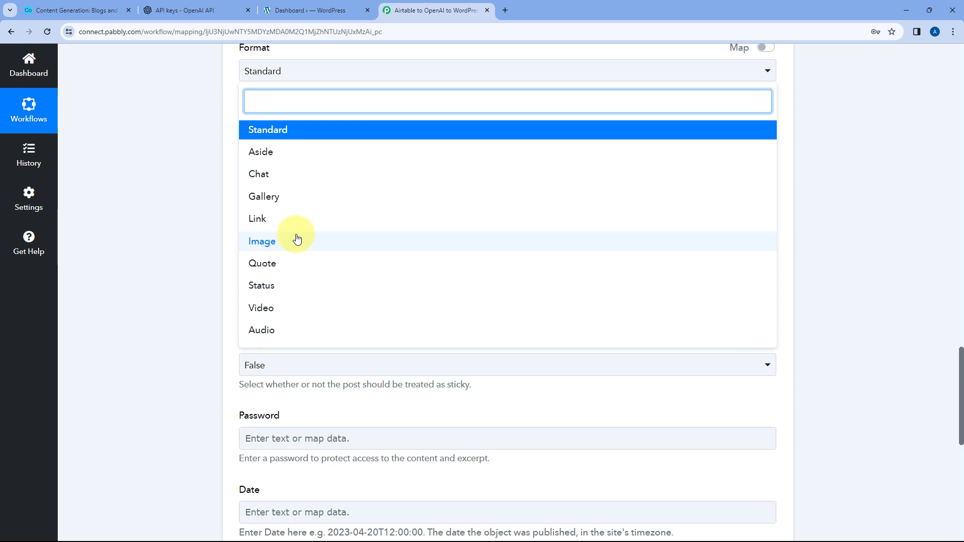
left_click(290, 136)
left_click(303, 140)
left_click(276, 201)
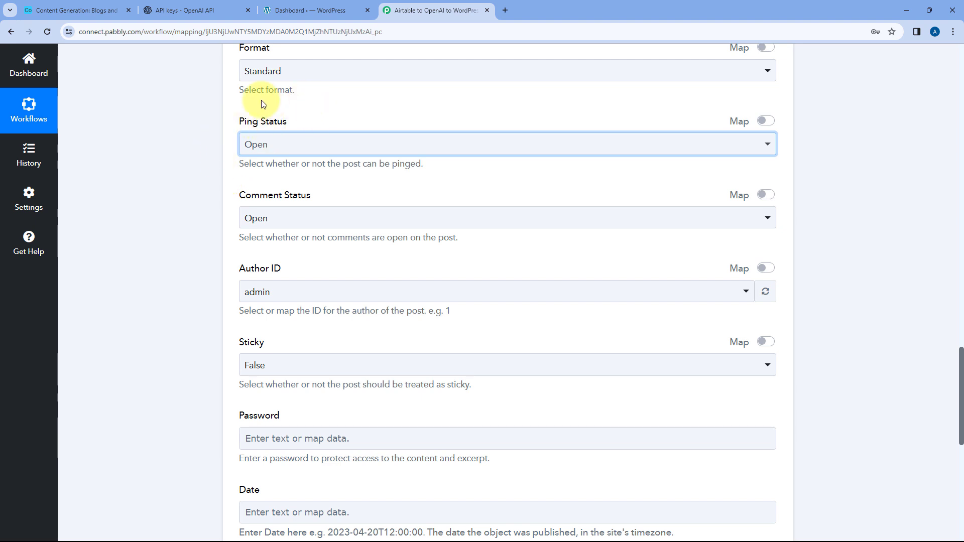
- Look through the available authors and select admin as the post's Author ID
scroll(266, 166, "down", 2)
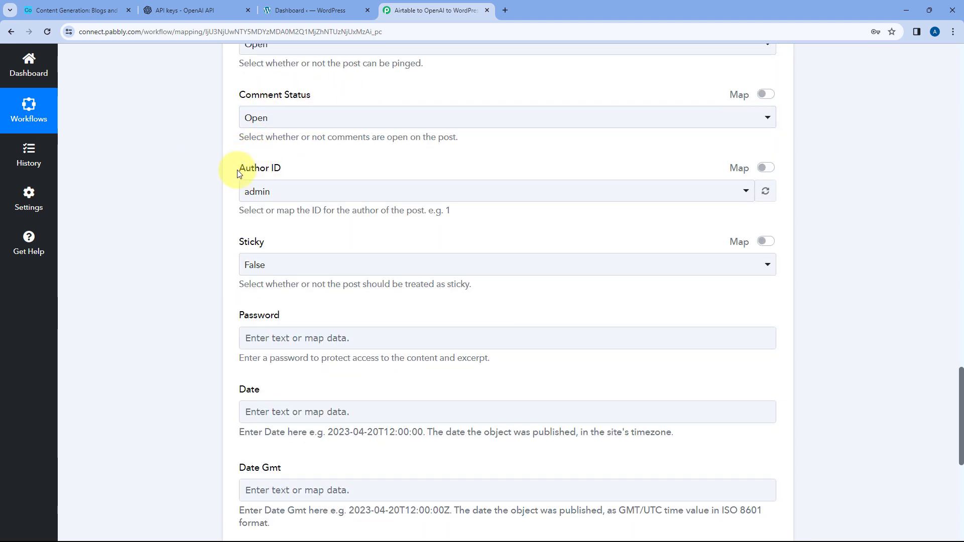
left_click(312, 191)
scroll(316, 279, "down", 6)
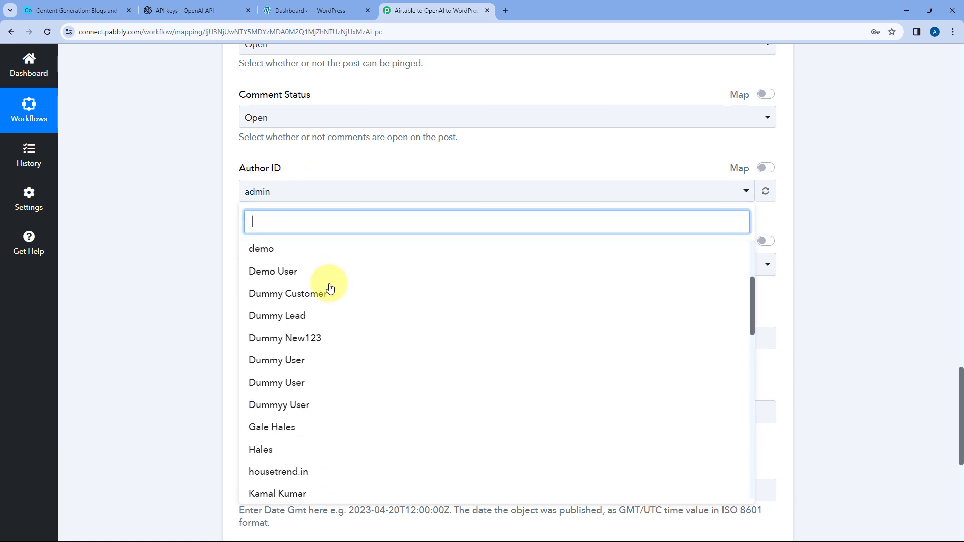
scroll(331, 284, "up", 3)
scroll(331, 285, "up", 3)
left_click(299, 251)
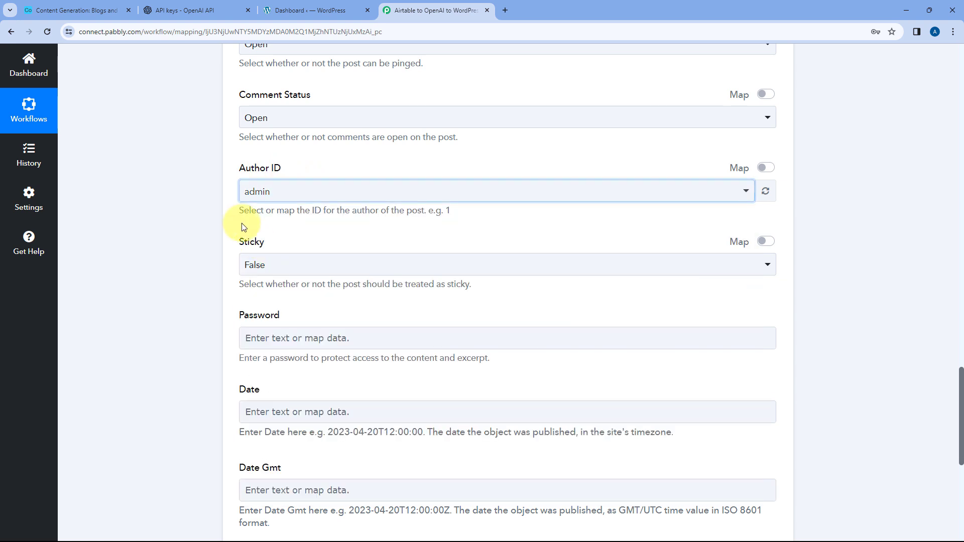
- Review the remaining WordPress post fields and the mapped Post Title and Post Content
scroll(236, 216, "down", 1)
scroll(244, 196, "down", 1)
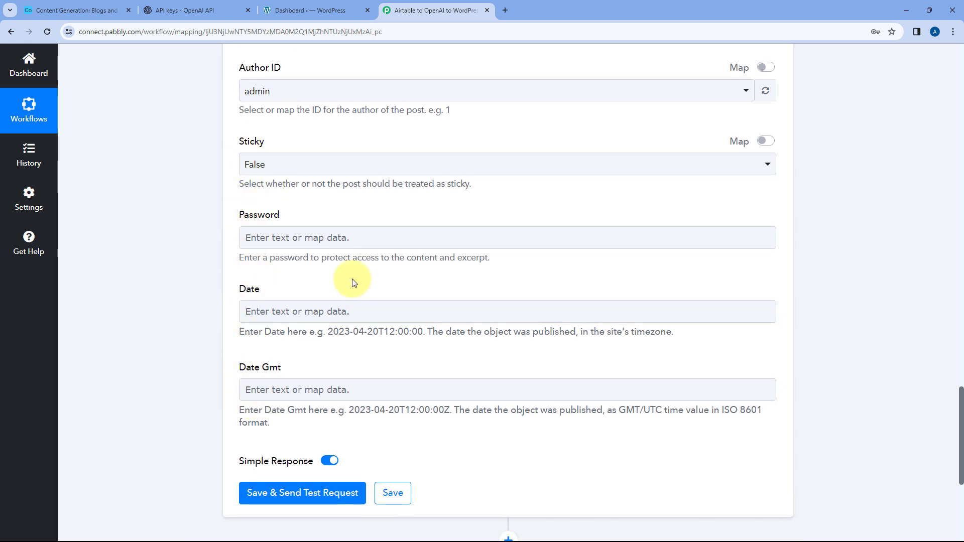
scroll(353, 222, "up", 5)
scroll(353, 221, "up", 4)
scroll(312, 276, "down", 6)
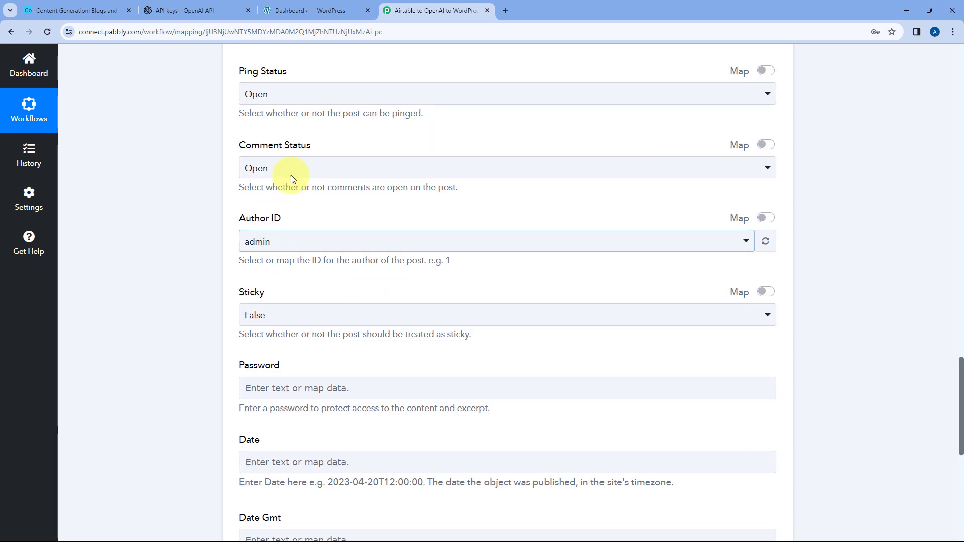
scroll(409, 122, "up", 2)
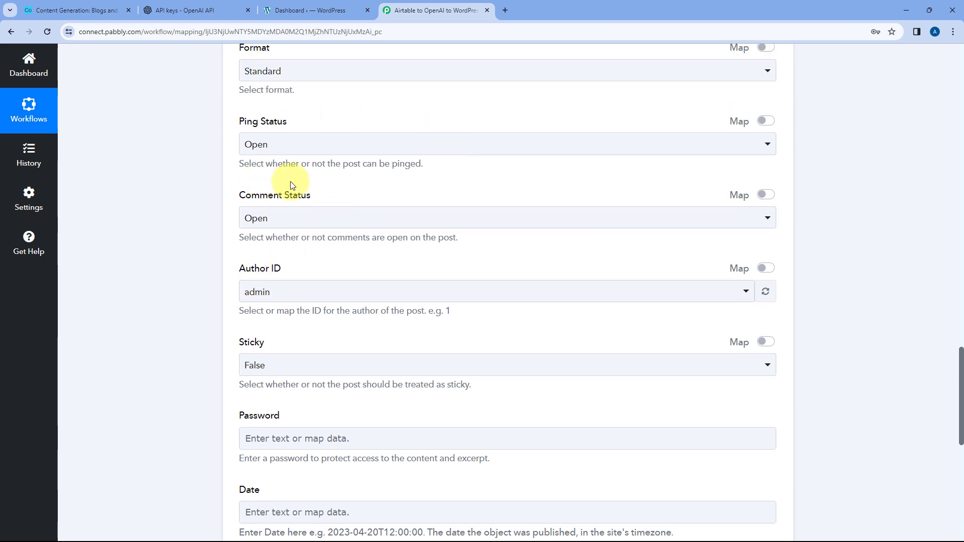
scroll(311, 251, "down", 5)
scroll(327, 198, "down", 4)
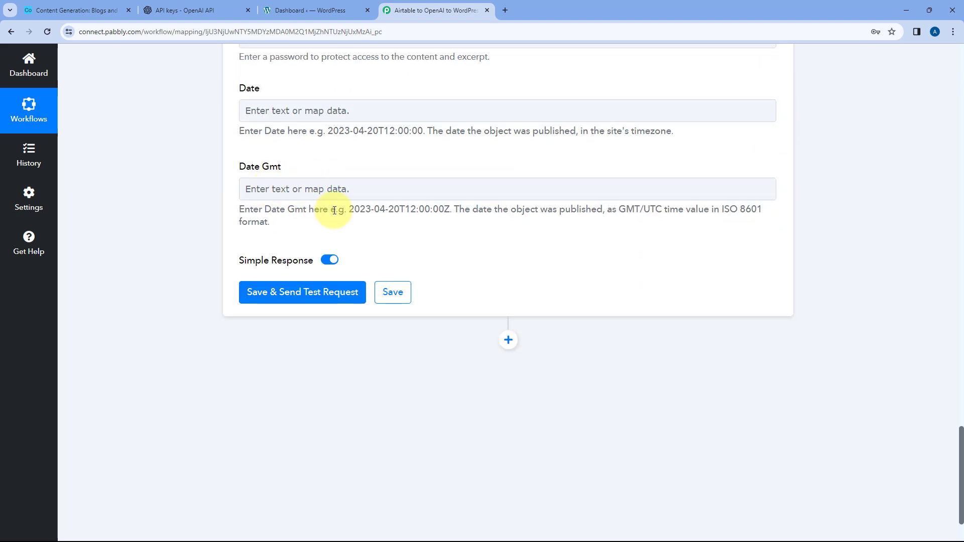
scroll(349, 205, "up", 13)
scroll(351, 205, "up", 14)
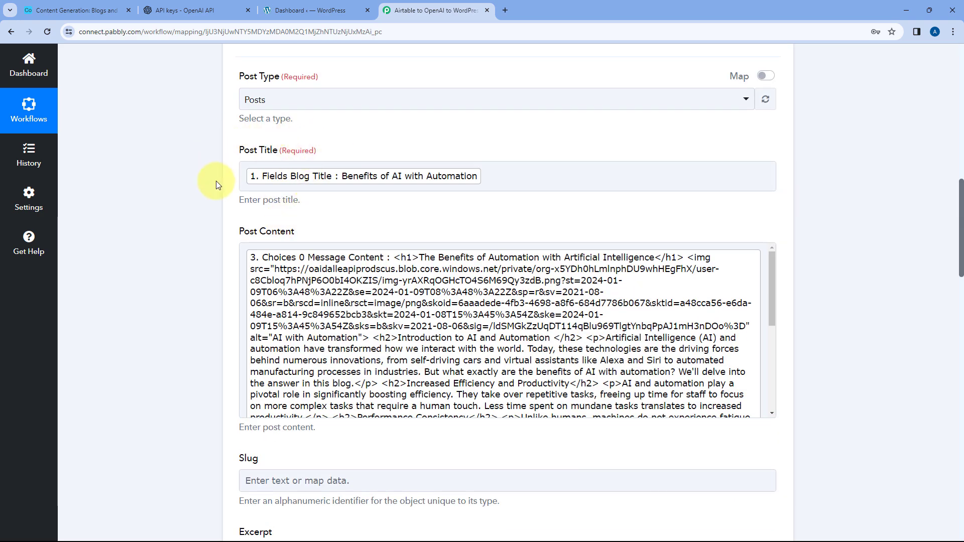
- Save the WordPress action, send its test request, and review the fields of the response received
scroll(219, 271, "down", 15)
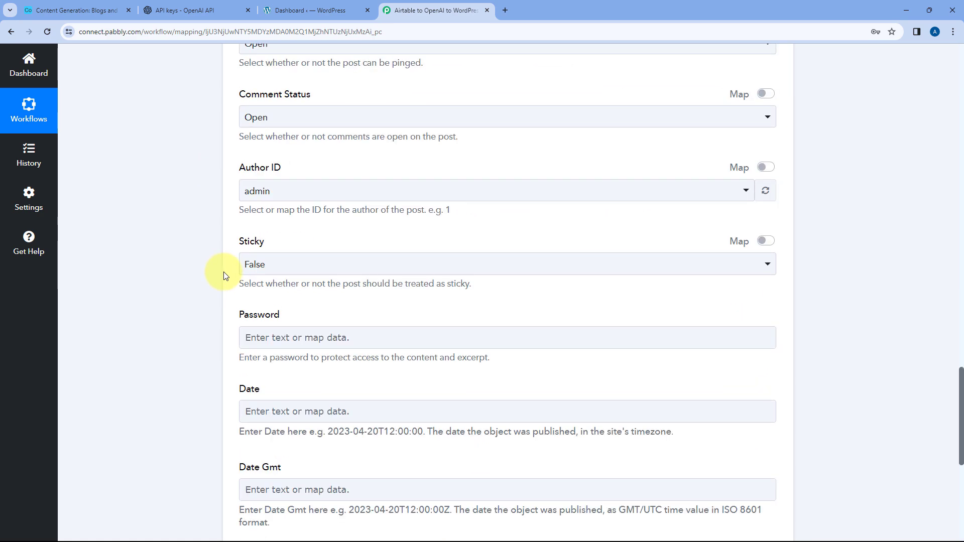
left_click(312, 210)
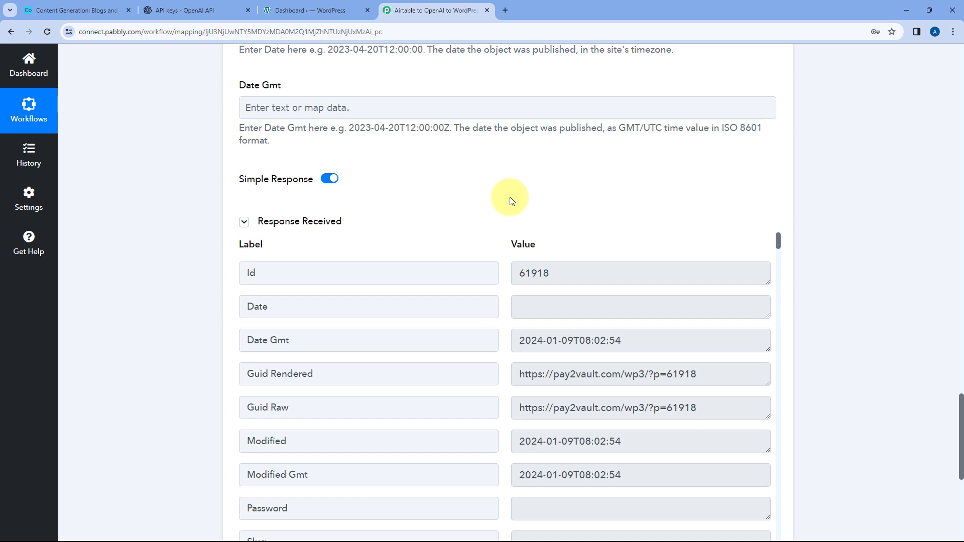
scroll(510, 201, "down", 2)
scroll(510, 195, "down", 8)
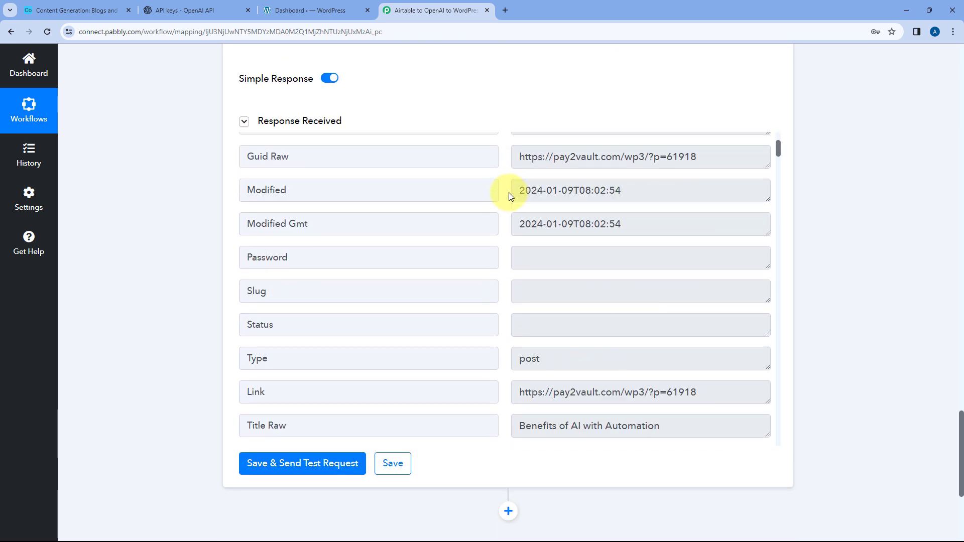
scroll(510, 197, "up", 3)
scroll(509, 196, "up", 4)
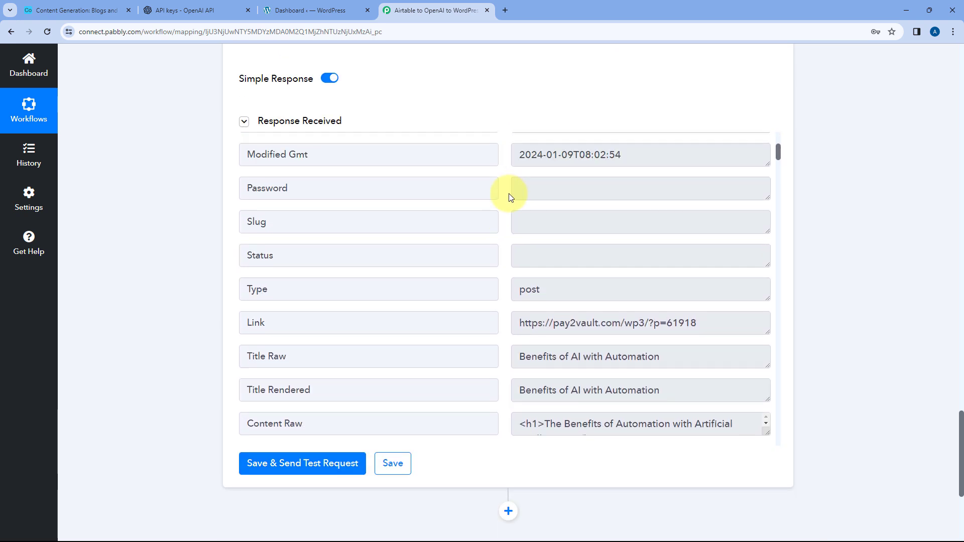
scroll(534, 270, "down", 3)
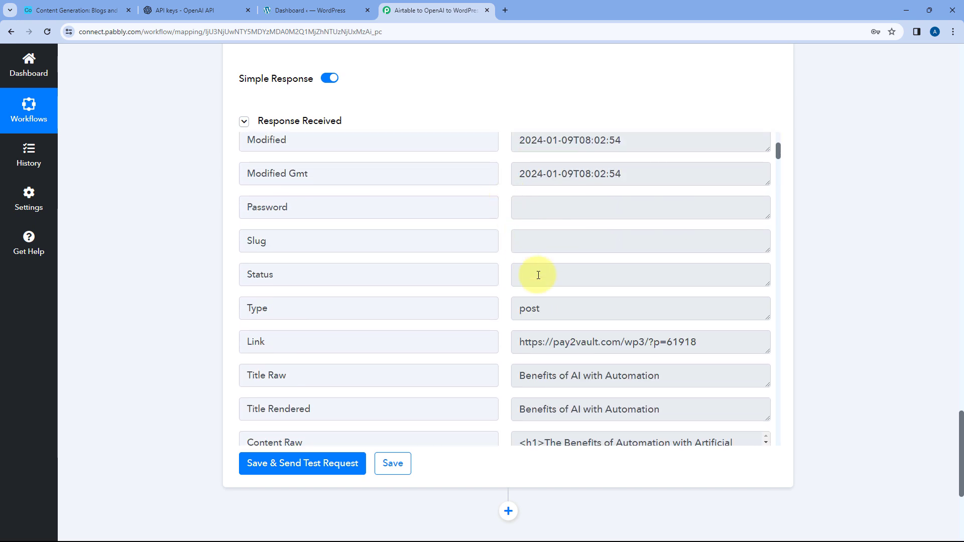
- Copy the post's Link value from the response and open it in a new browser tab
double_click(613, 342)
left_click(517, 344)
left_click_drag(516, 345, 675, 330)
key("ctrl+c")
key("ctrl+t")
key("ctrl+v")
key("Return")
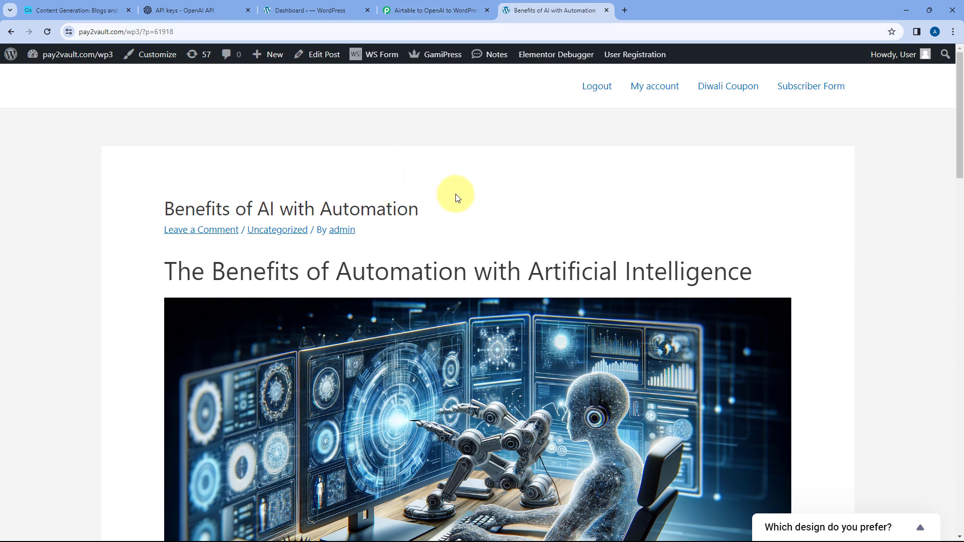
- Check the new draft in the WordPress Posts list and return to the opened post page
left_click(304, 10)
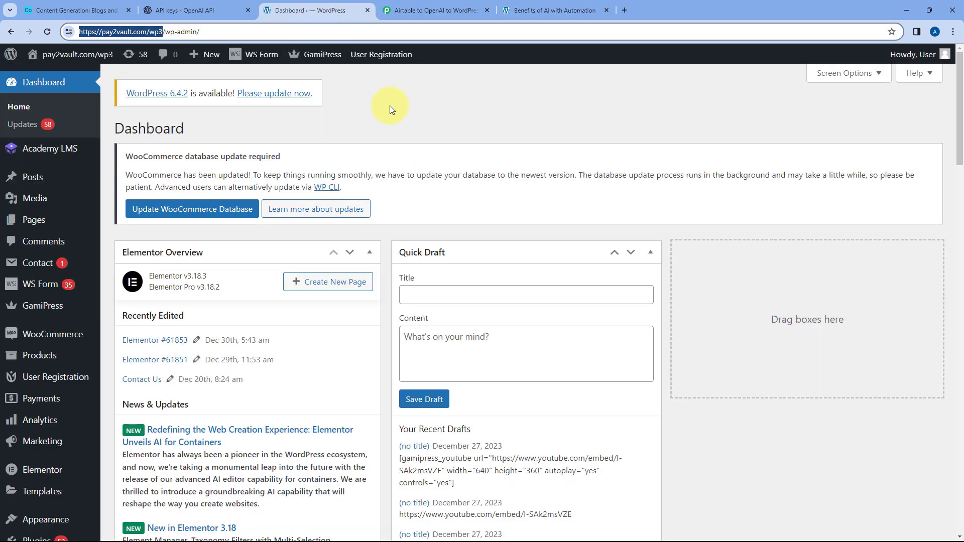
left_click(48, 177)
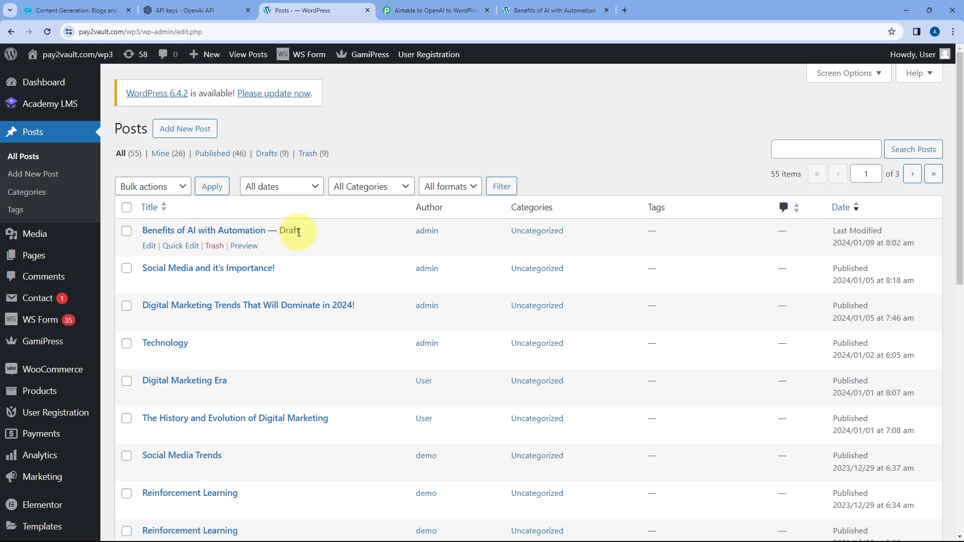
left_click(544, 6)
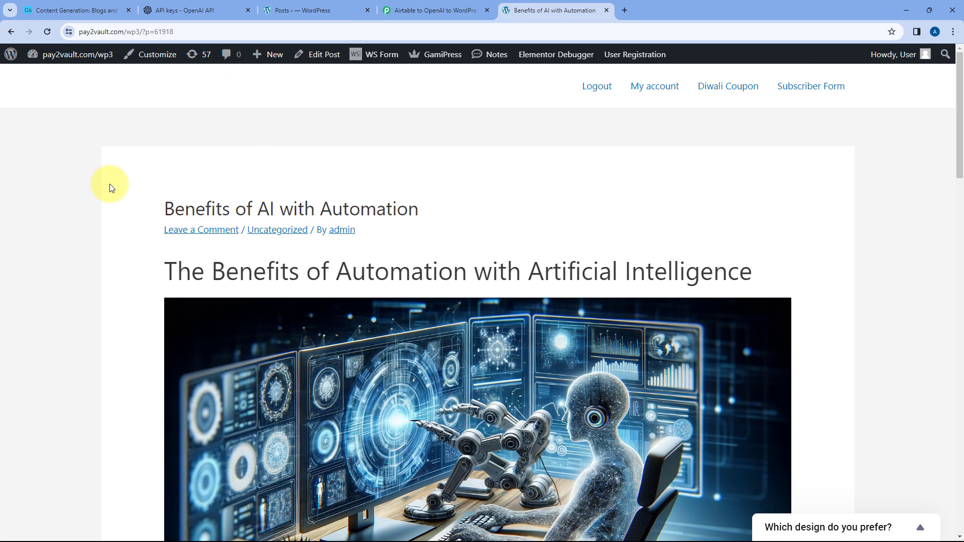
- Examine the generated post's title, image and content sections through to the Conclusion
scroll(115, 171, "down", 3)
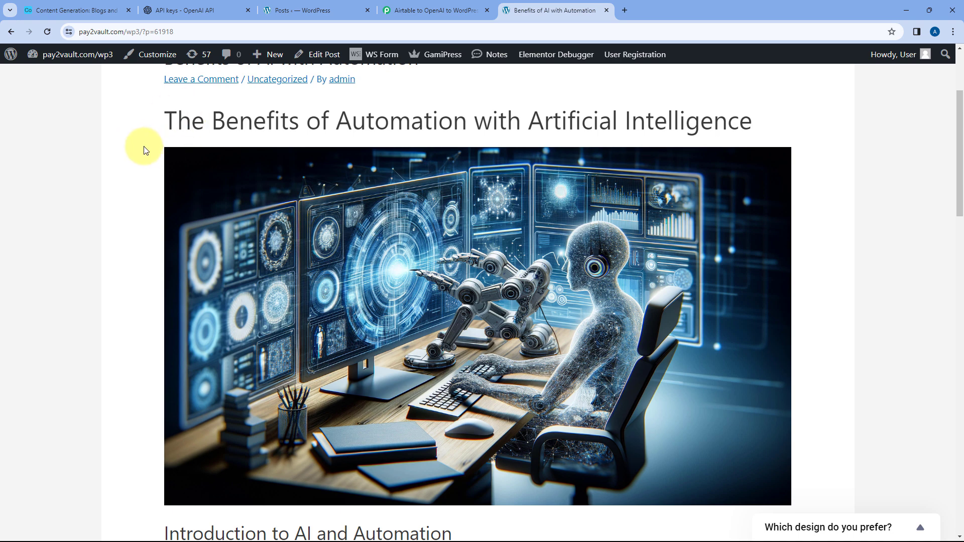
scroll(143, 145, "up", 1)
left_click_drag(157, 108, 472, 124)
left_click(476, 123)
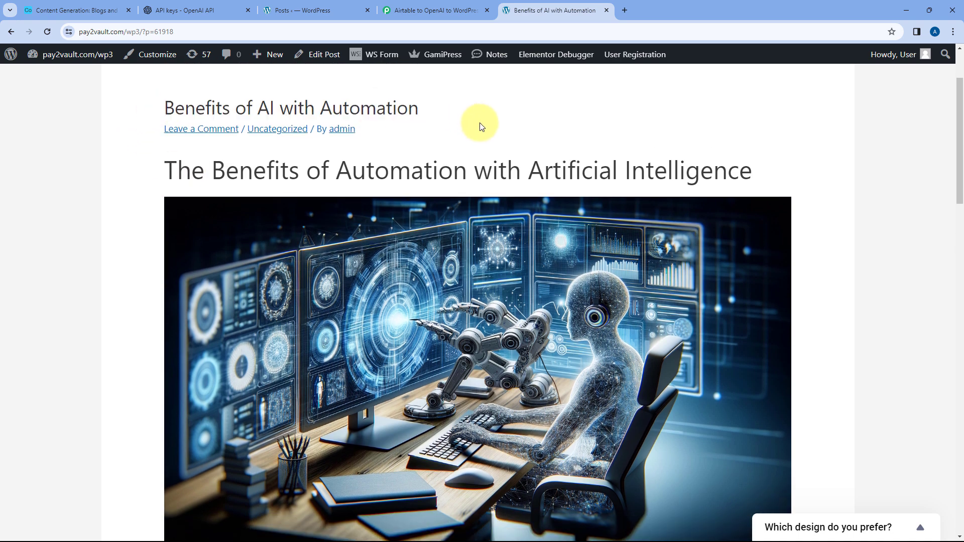
scroll(694, 193, "down", 3)
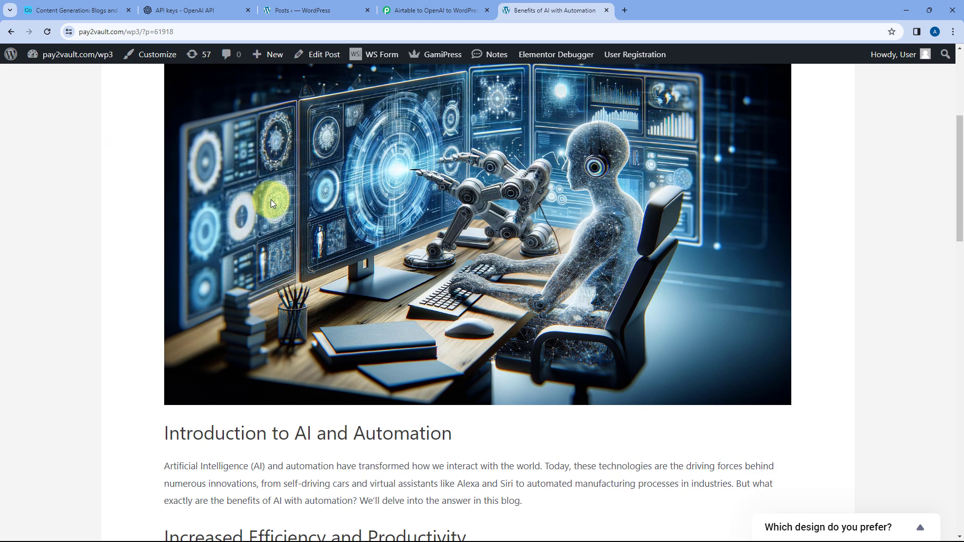
scroll(486, 179, "down", 6)
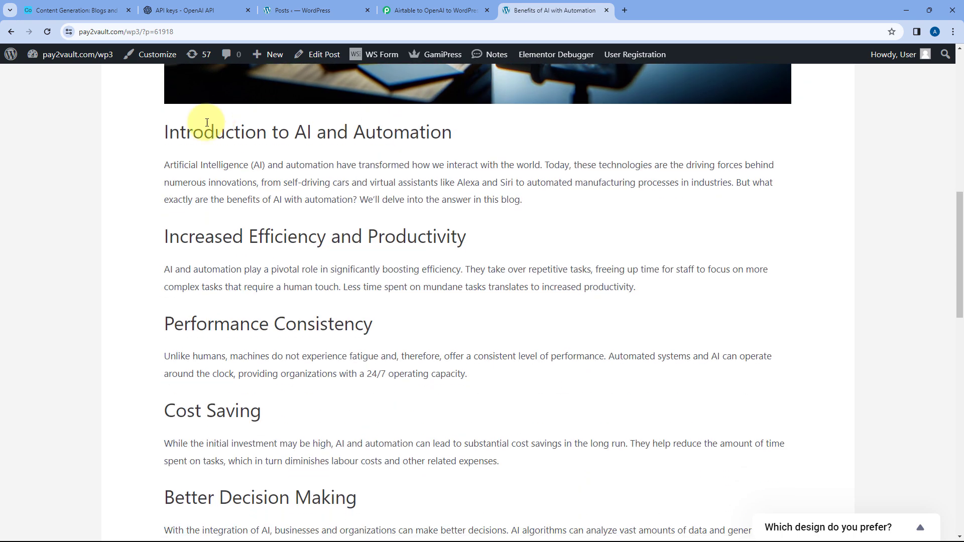
left_click_drag(135, 132, 358, 198)
scroll(340, 194, "down", 9)
scroll(358, 198, "down", 4)
left_click(360, 201)
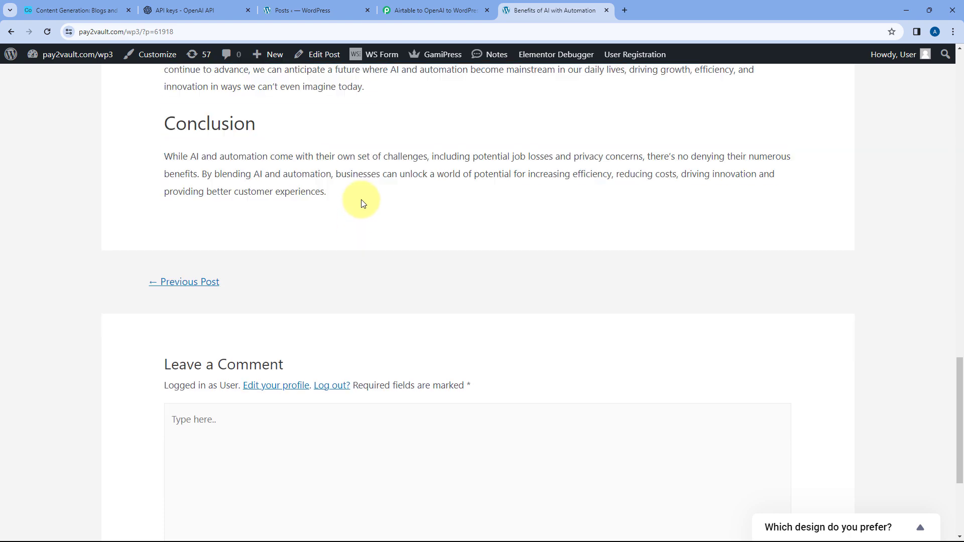
scroll(361, 200, "up", 10)
scroll(360, 200, "up", 3)
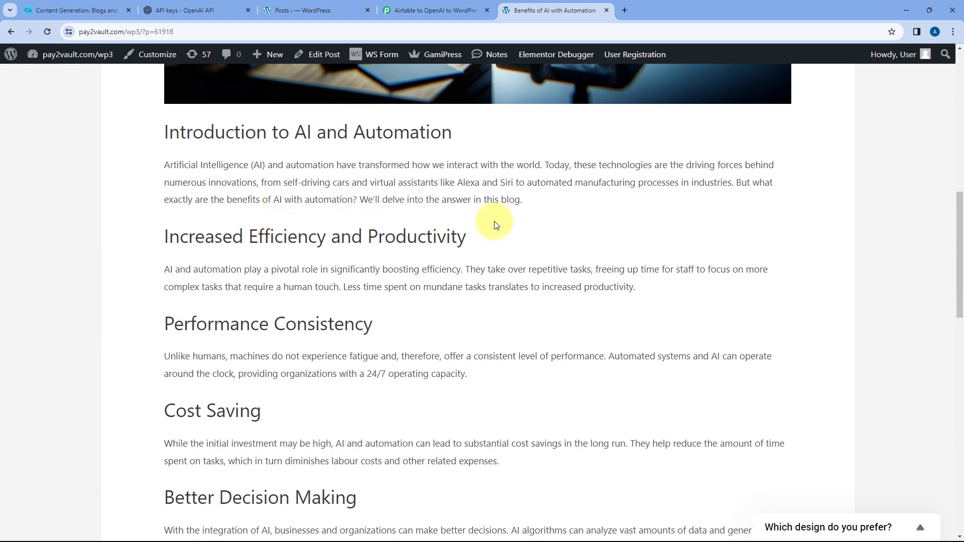
scroll(497, 221, "up", 4)
scroll(507, 214, "up", 3)
- Review the finished Pabbly Connect workflow alongside the Airtable Blogs and Images table and the WordPress Posts list
left_click(432, 10)
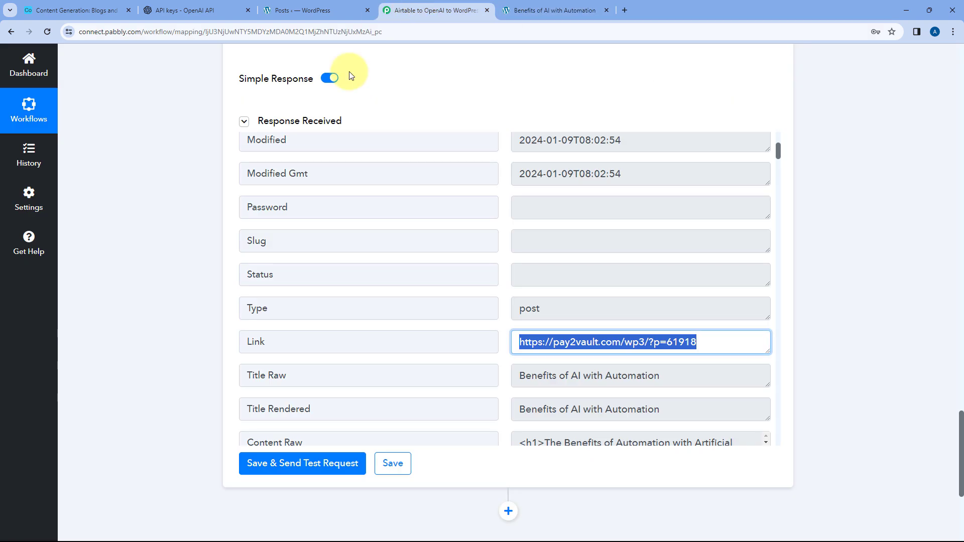
scroll(543, 189, "up", 3)
scroll(534, 194, "up", 20)
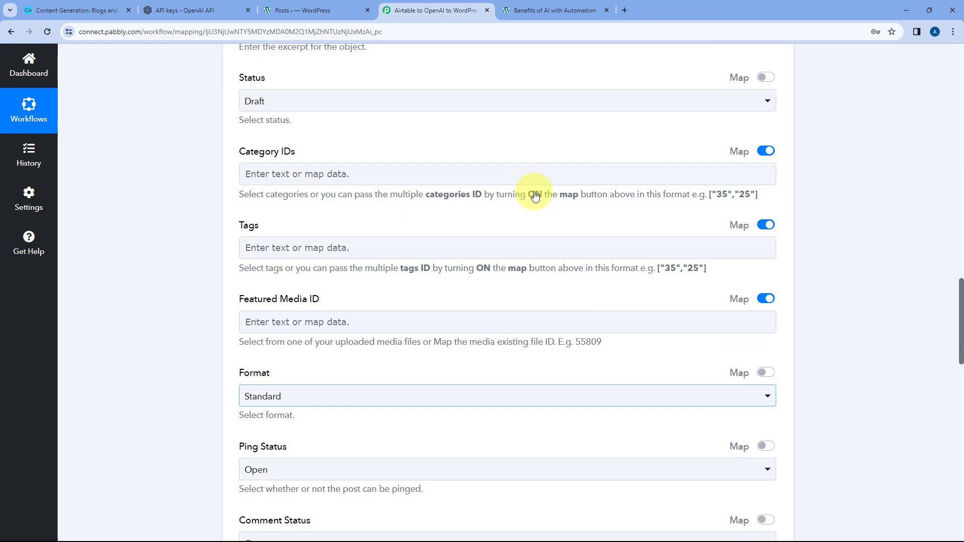
scroll(520, 238, "up", 15)
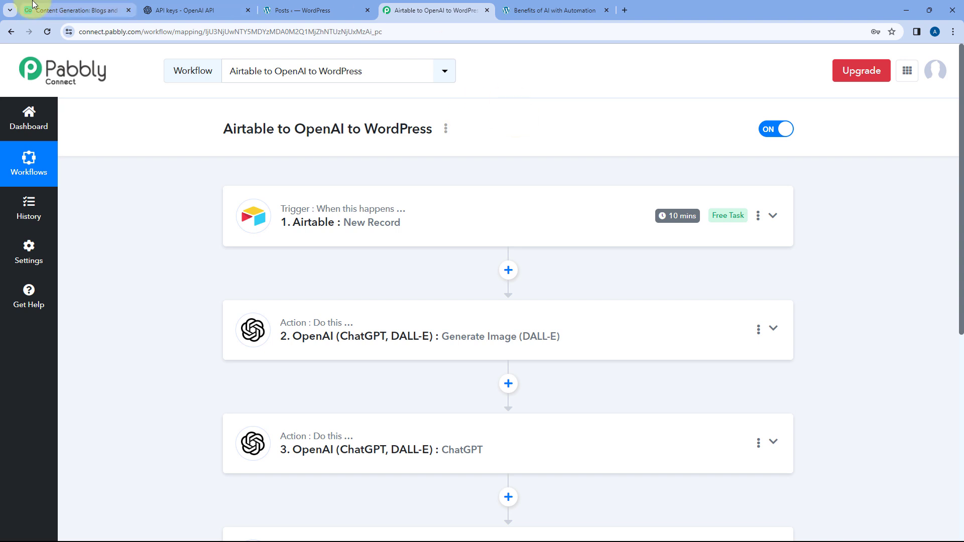
left_click(48, 10)
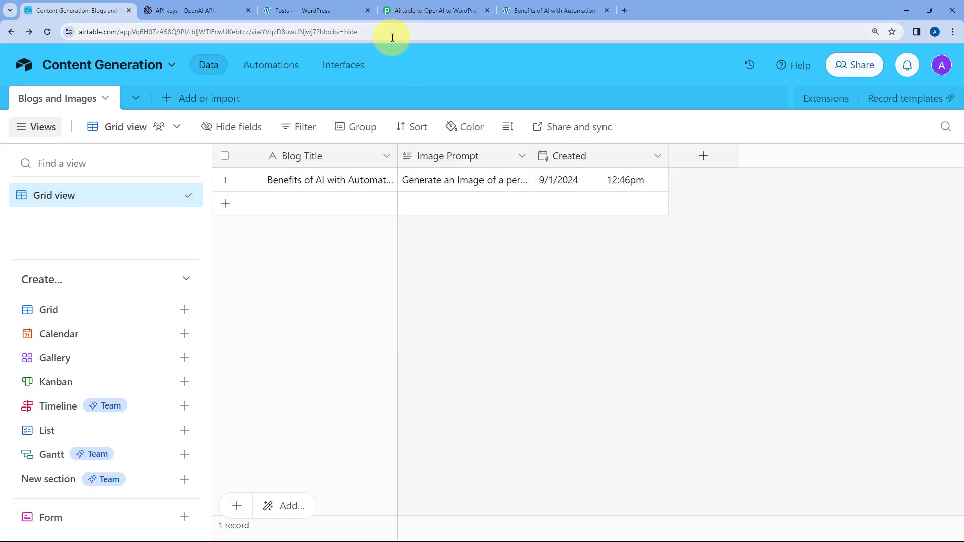
left_click(324, 11)
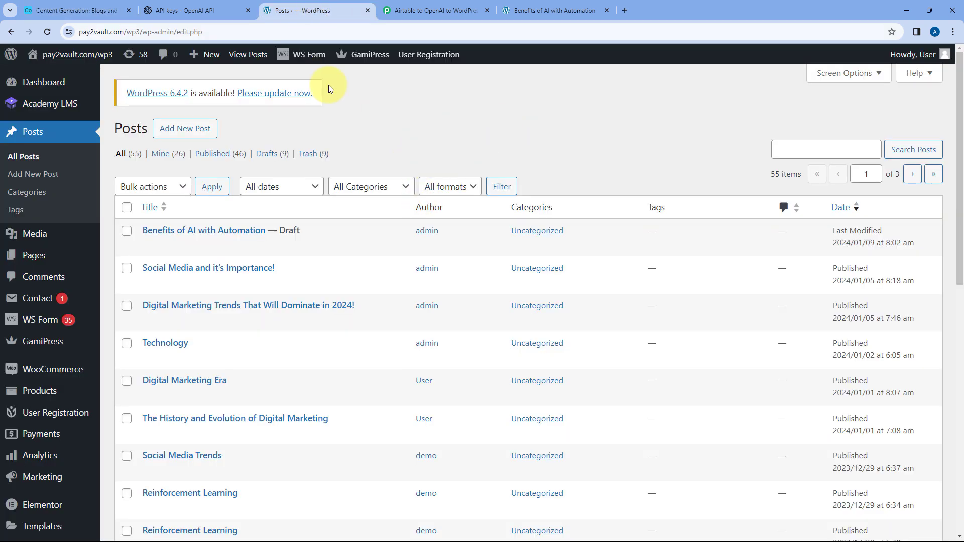
left_click(78, 10)
left_click(435, 12)
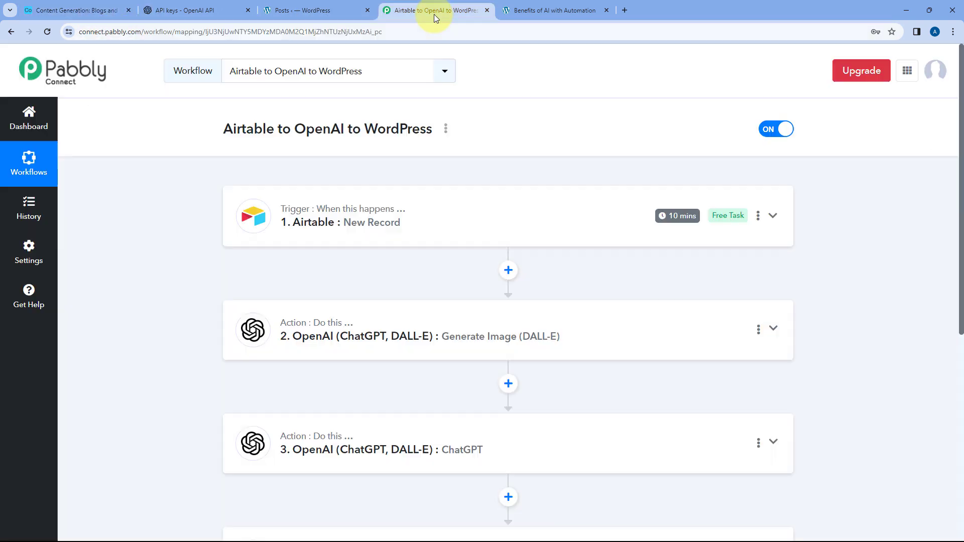
- Switch to Airtable and add a record with the Blog Title "Types of Animal" to the Blogs and Images table
left_click(97, 11)
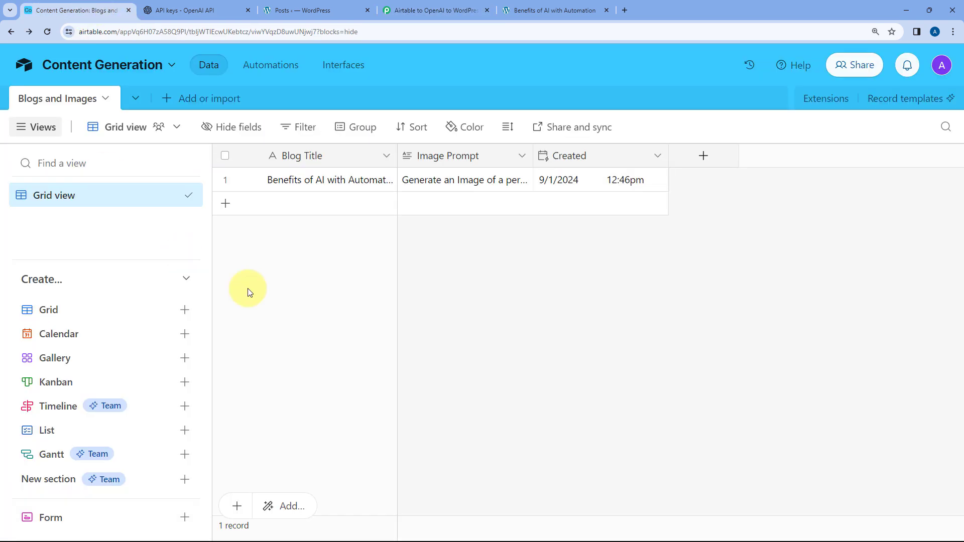
left_click(307, 203)
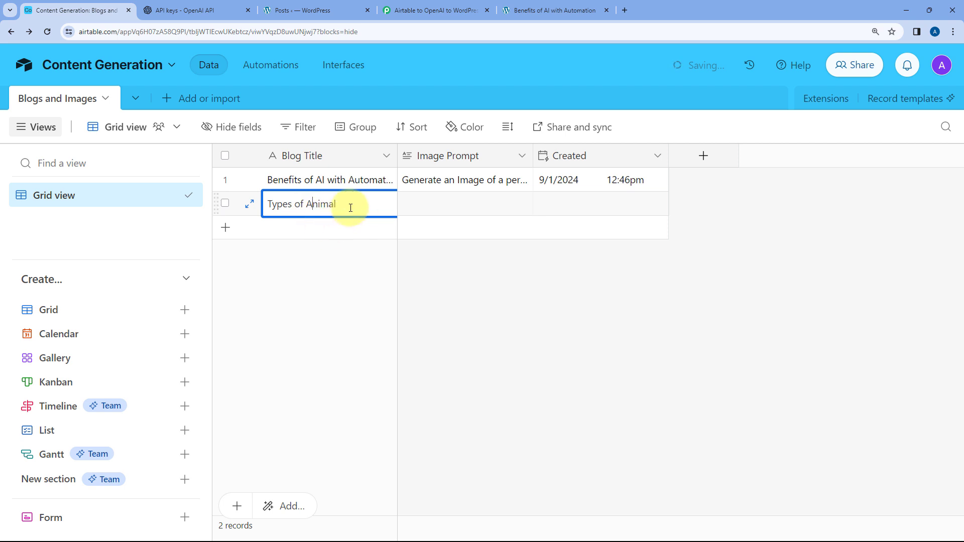
left_click(363, 249)
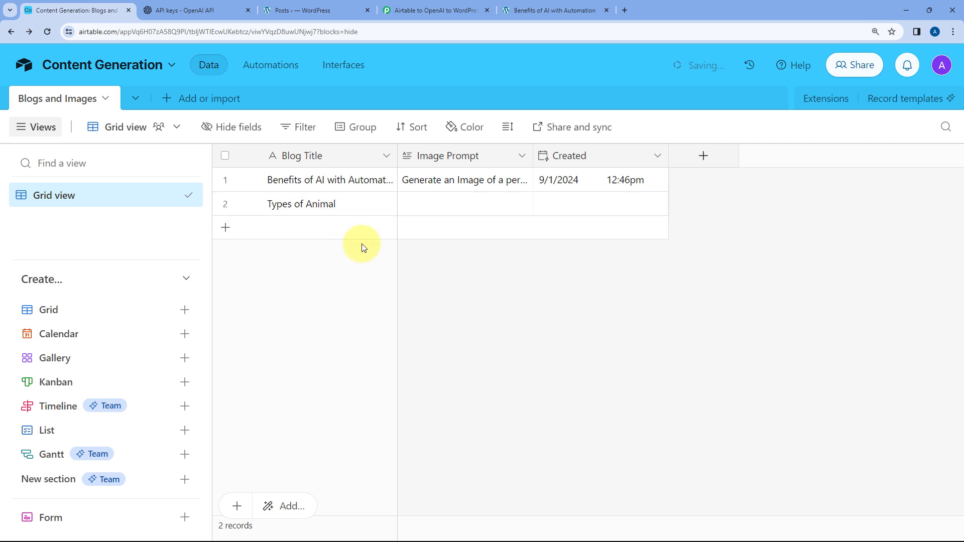
- Enter "Different types of animals in forest" as the Image Prompt of the "Types of Animal" record
double_click(456, 205)
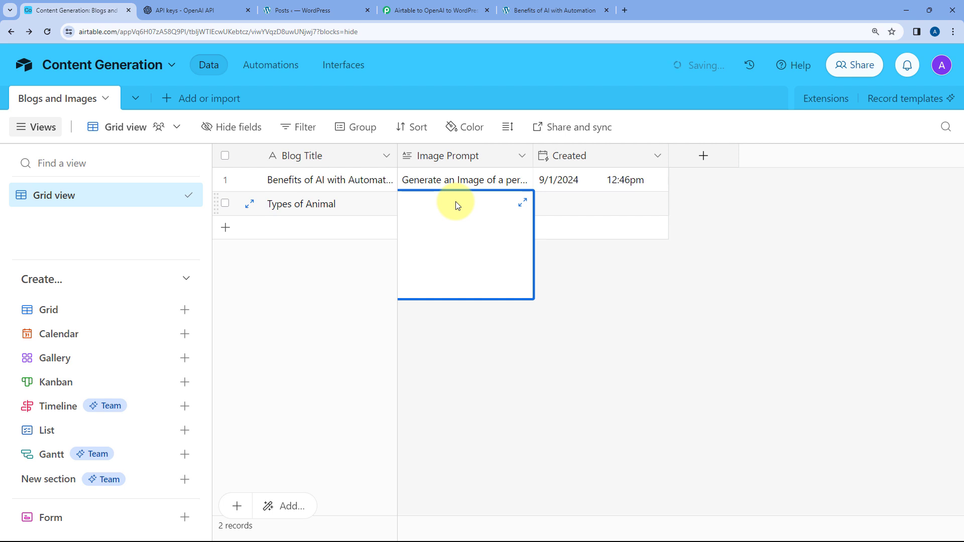
type("Diffrent types")
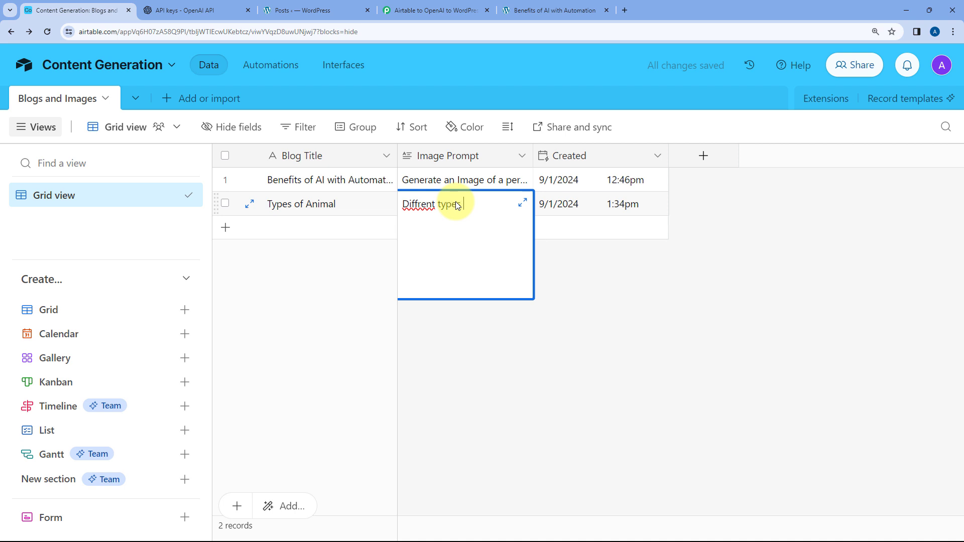
type(" of animals in forest")
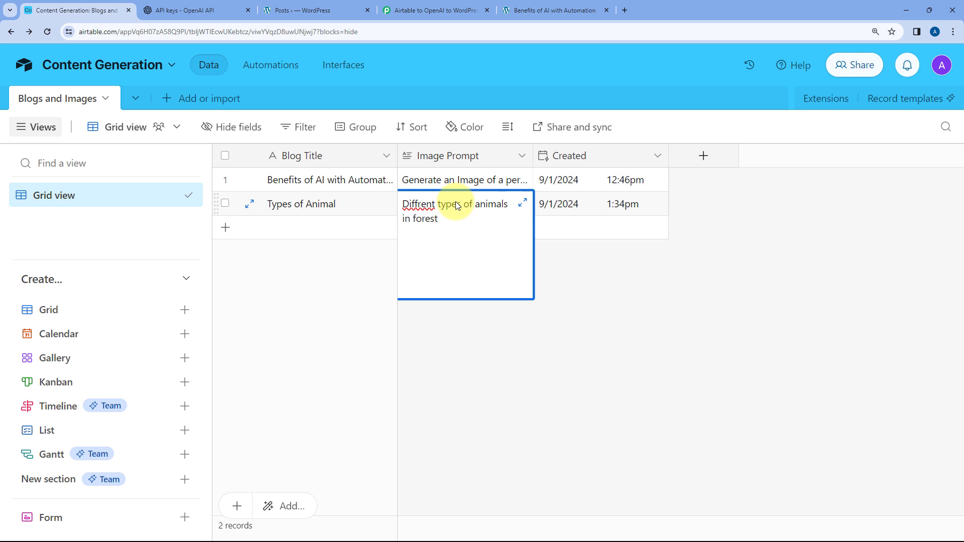
right_click(417, 206)
left_click(434, 219)
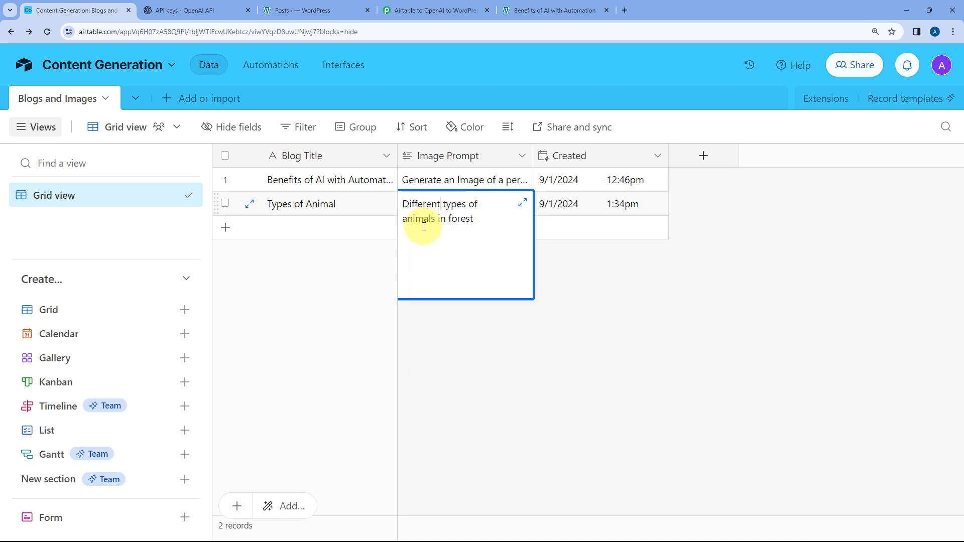
left_click(588, 280)
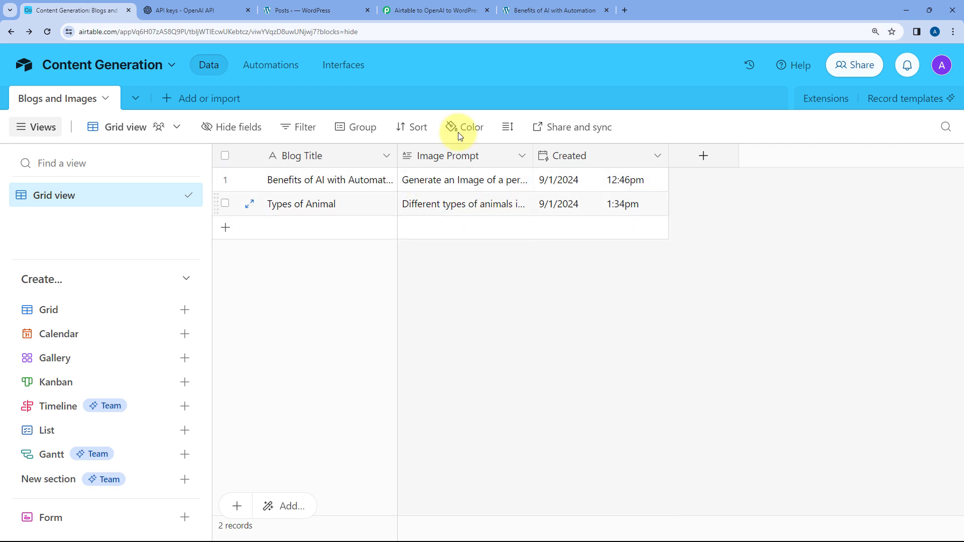
- Check the Airtable trigger's polling interval in Pabbly Connect, the new Airtable record and the WordPress Posts list
left_click(442, 10)
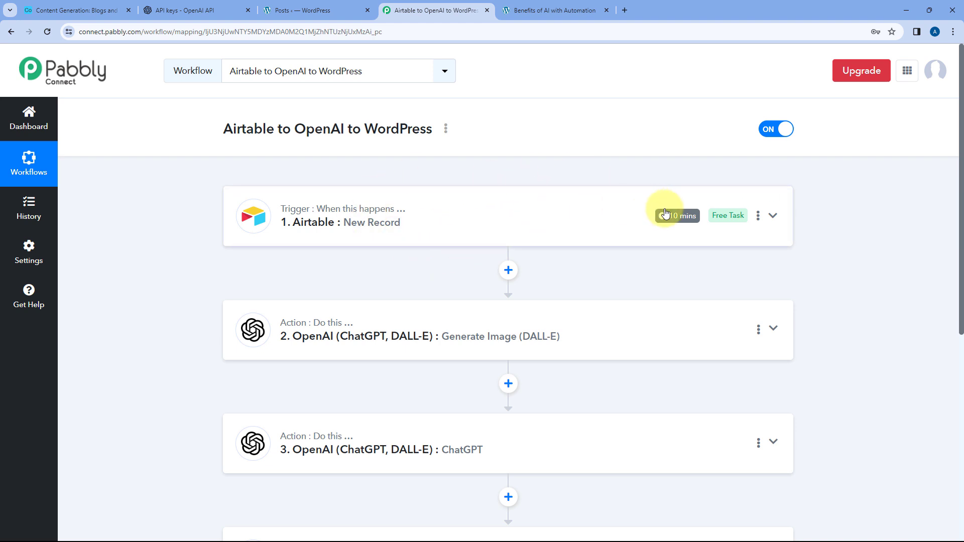
left_click(75, 11)
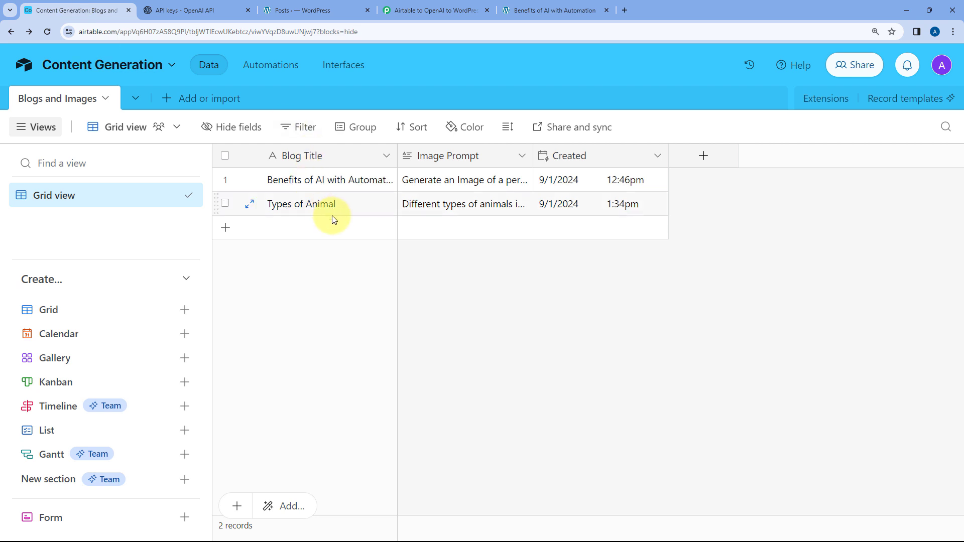
left_click(431, 10)
mouse_move(678, 221)
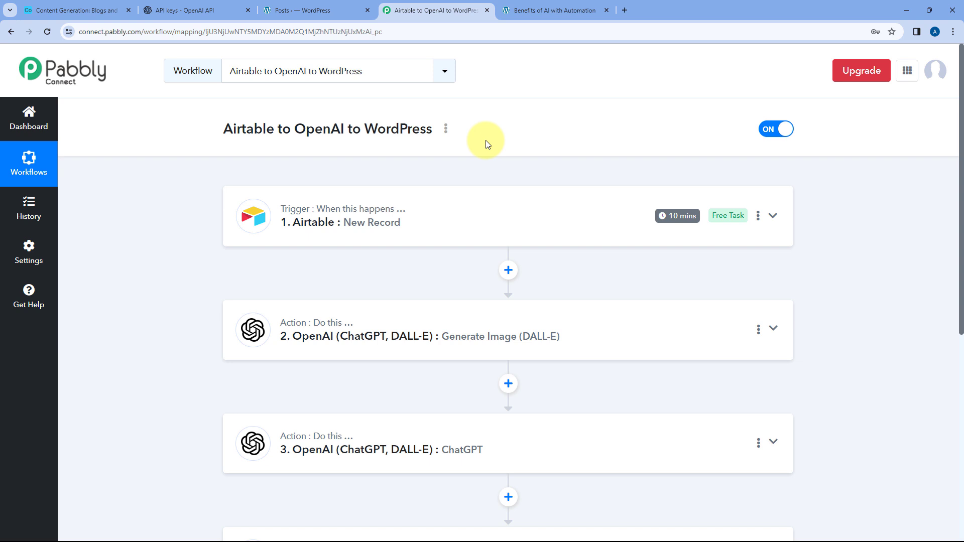
left_click(301, 10)
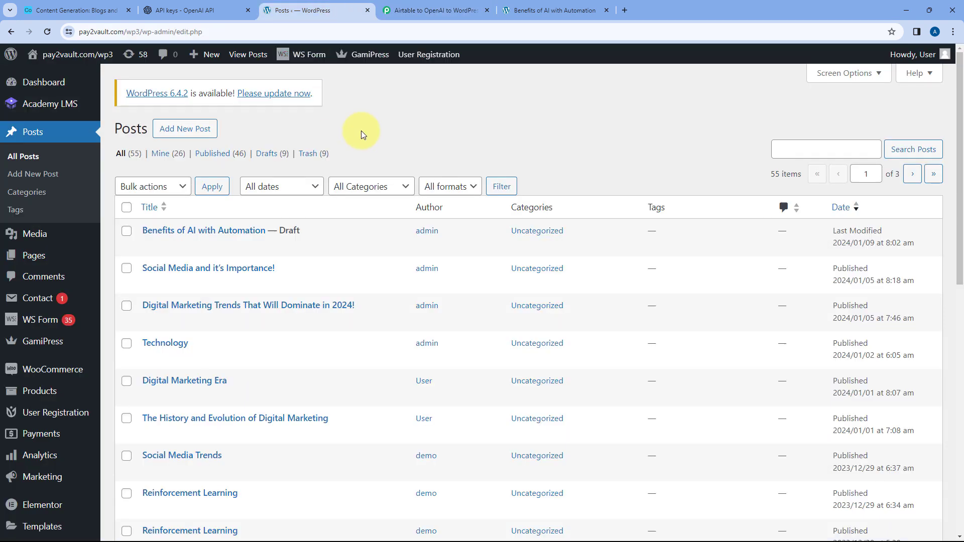
left_click(409, 10)
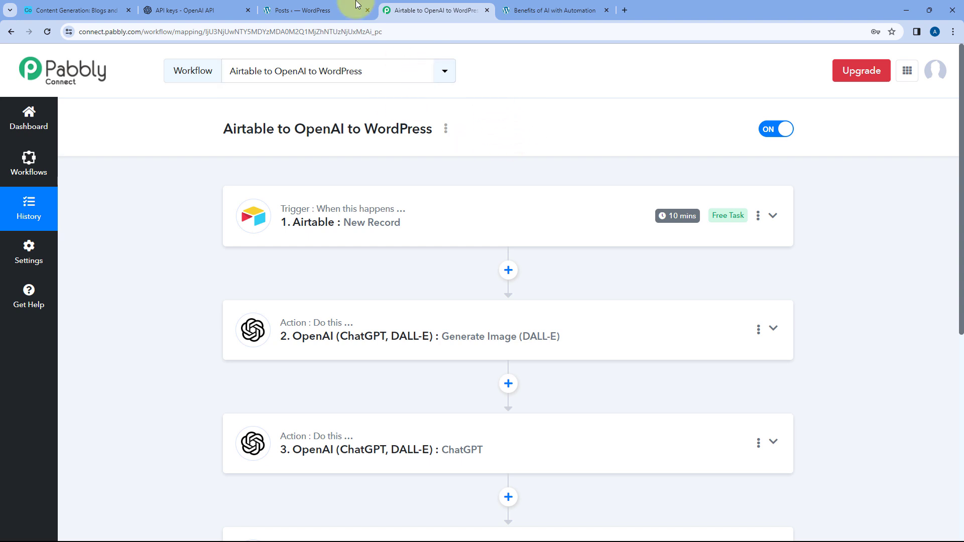
- Refresh the WordPress Posts list and open the preview of the "Types of Animal" draft
left_click(301, 10)
left_click(48, 31)
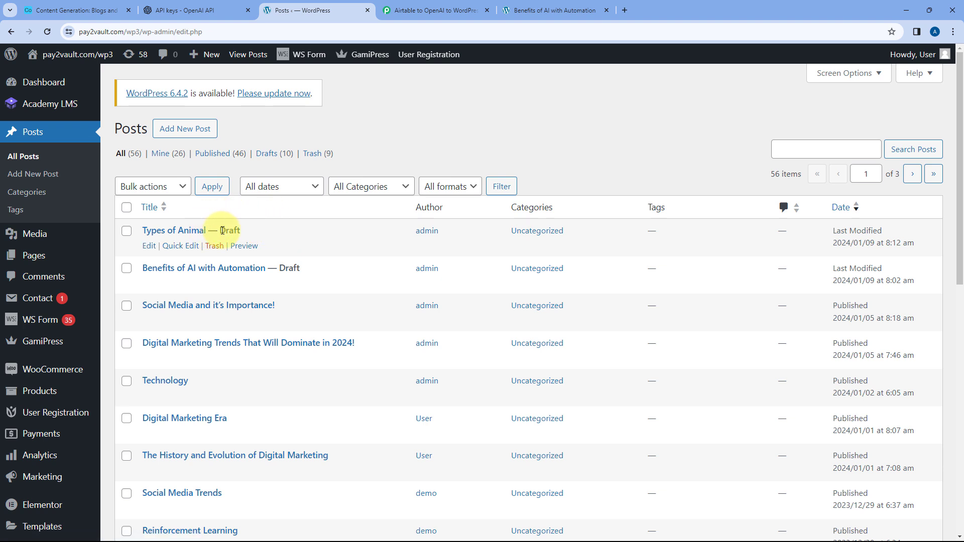
left_click(244, 246)
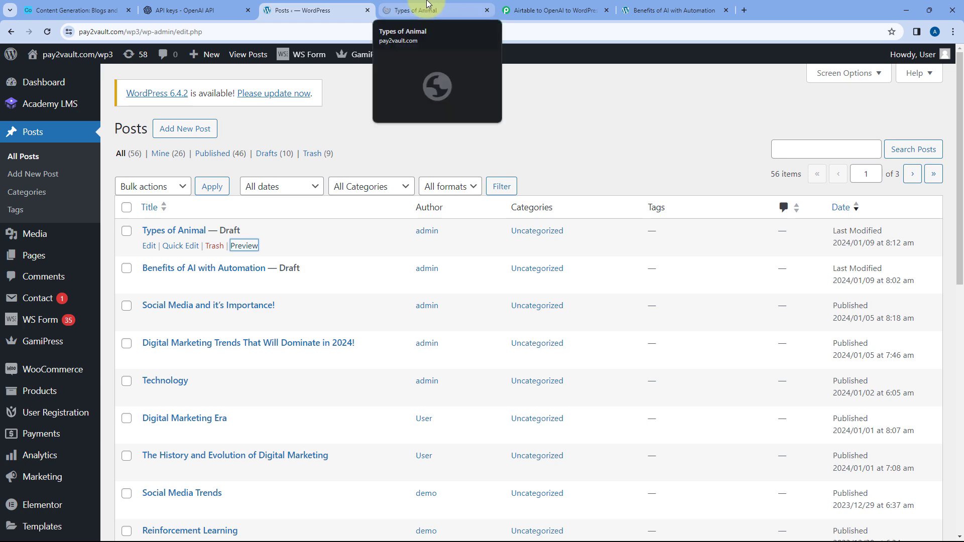
left_click(429, 6)
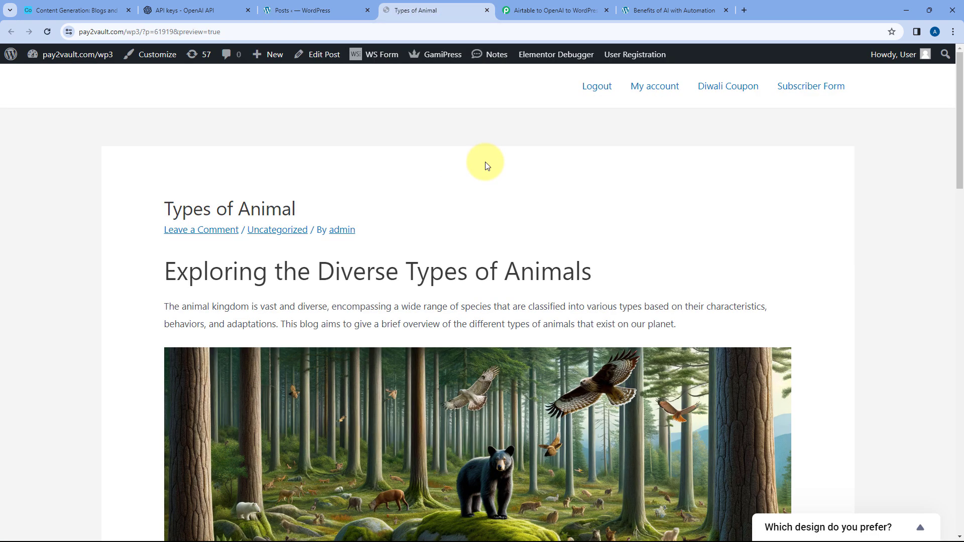
- Examine the title, heading, generated image and animal category sections of the "Types of Animal" post preview
scroll(485, 164, "down", 1)
scroll(452, 161, "down", 1)
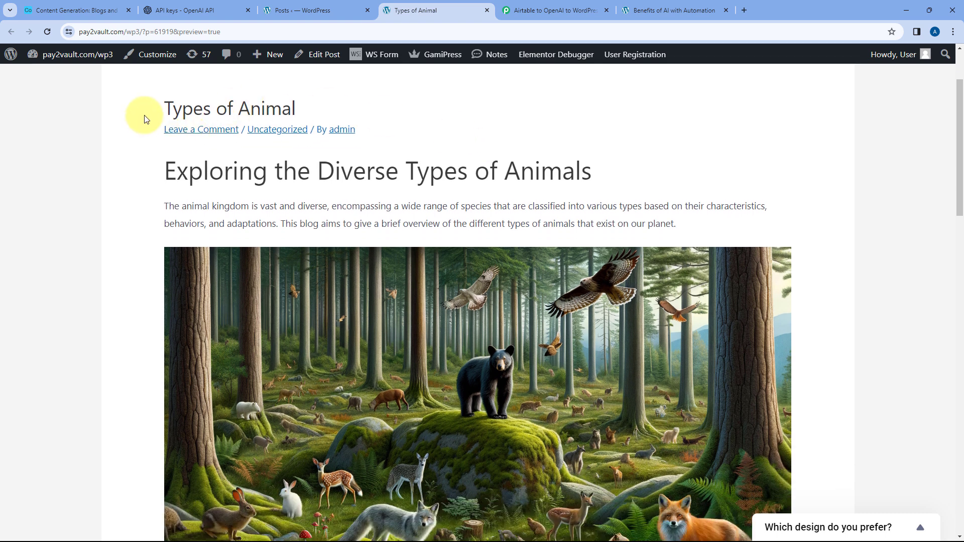
left_click_drag(144, 119, 339, 112)
left_click_drag(146, 161, 608, 168)
left_click(609, 168)
scroll(607, 164, "down", 1)
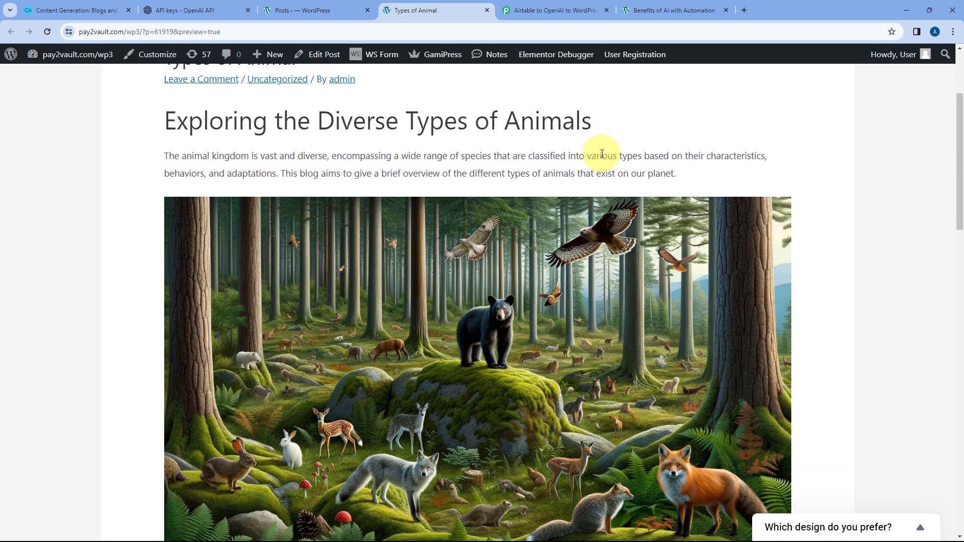
scroll(465, 168, "down", 3)
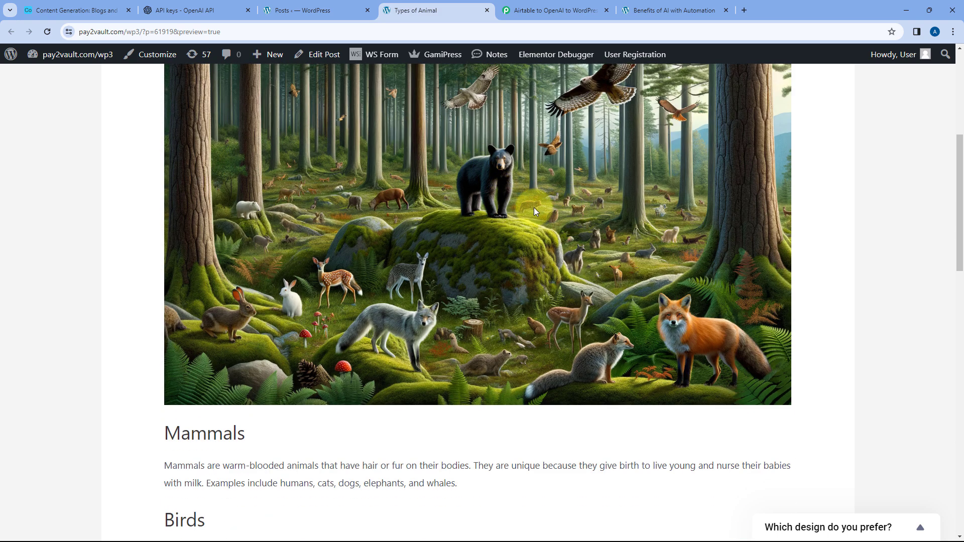
scroll(502, 206, "down", 6)
scroll(191, 143, "down", 6)
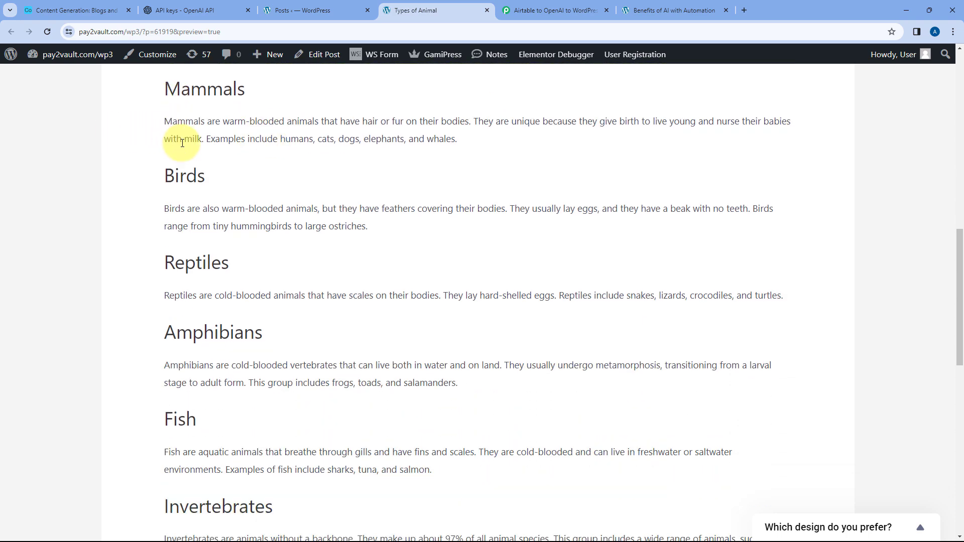
- Review the "Types of Animal" record in Airtable and return to the Airtable to OpenAI to WordPress workflow in Pabbly Connect
scroll(246, 160, "up", 6)
scroll(256, 182, "up", 4)
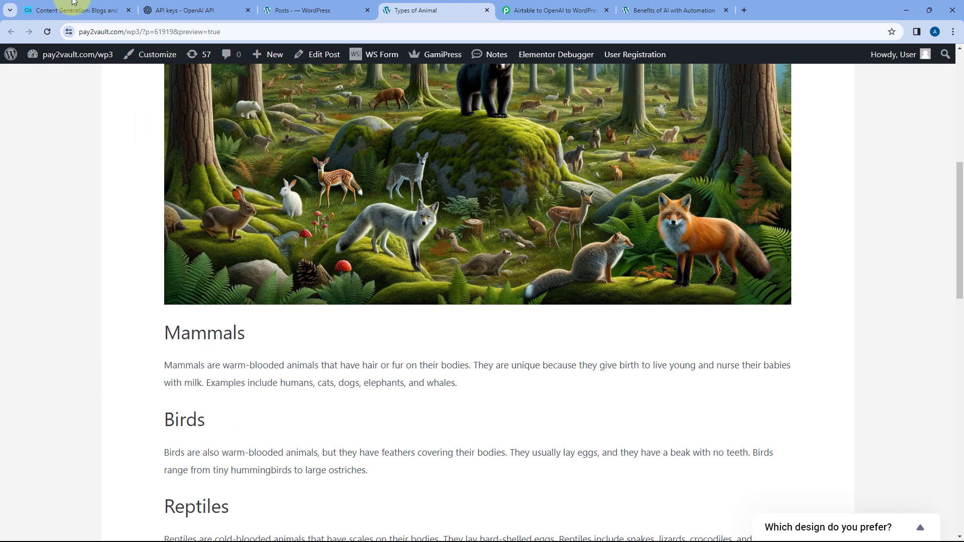
left_click(76, 10)
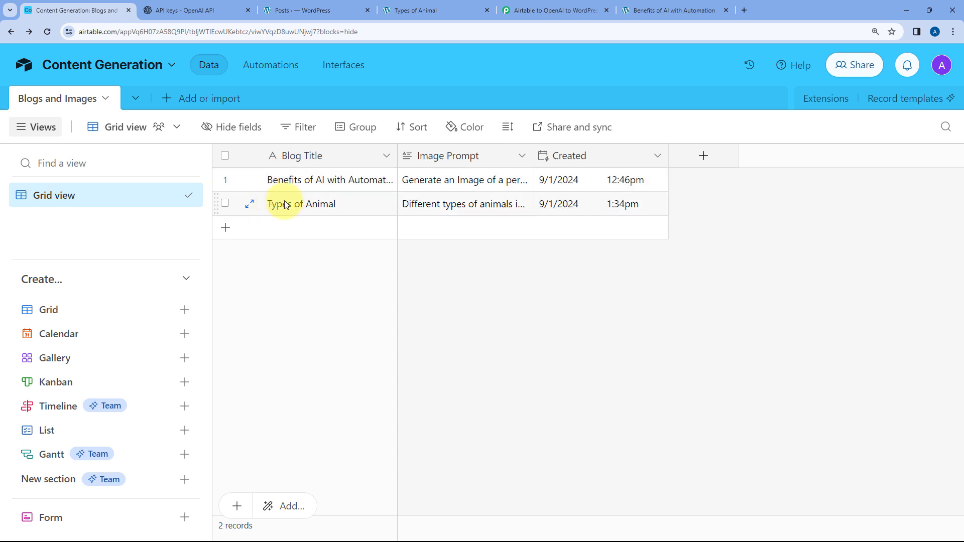
left_click(548, 10)
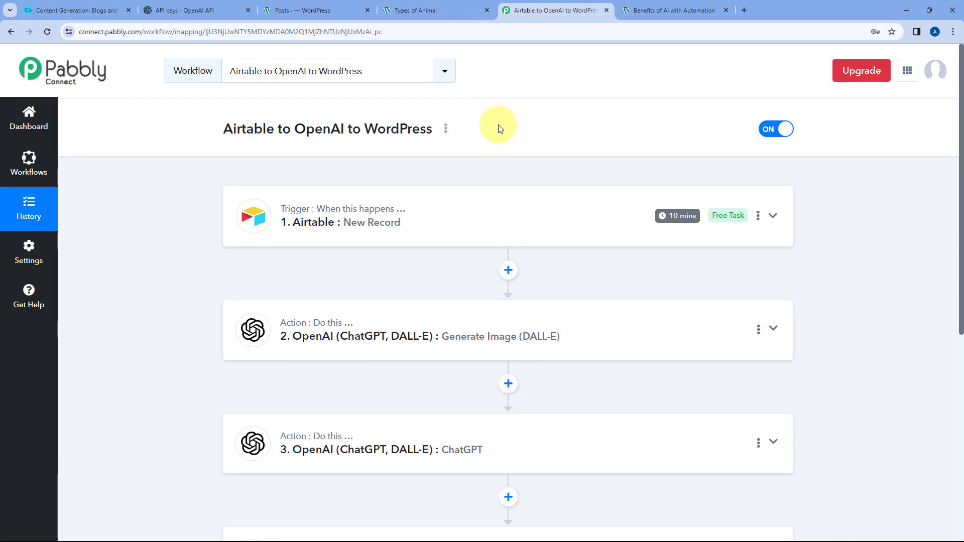